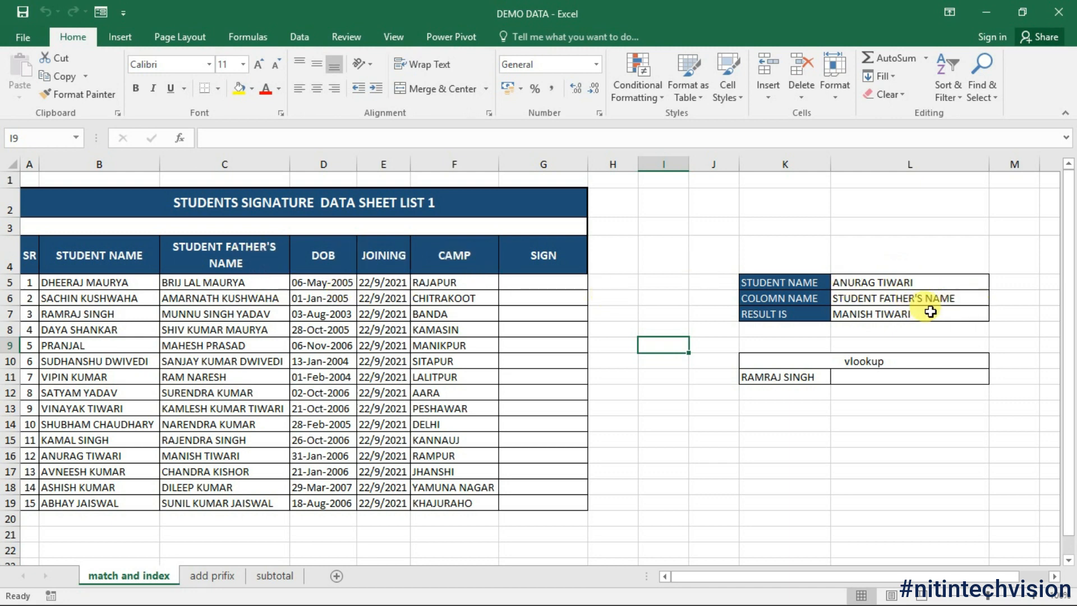
Step: Pick the target student in the L5 lookup and DOB as the column to return
{"action": "left_click", "coordinate": [926, 280]}
{"action": "left_click", "coordinate": [996, 283]}
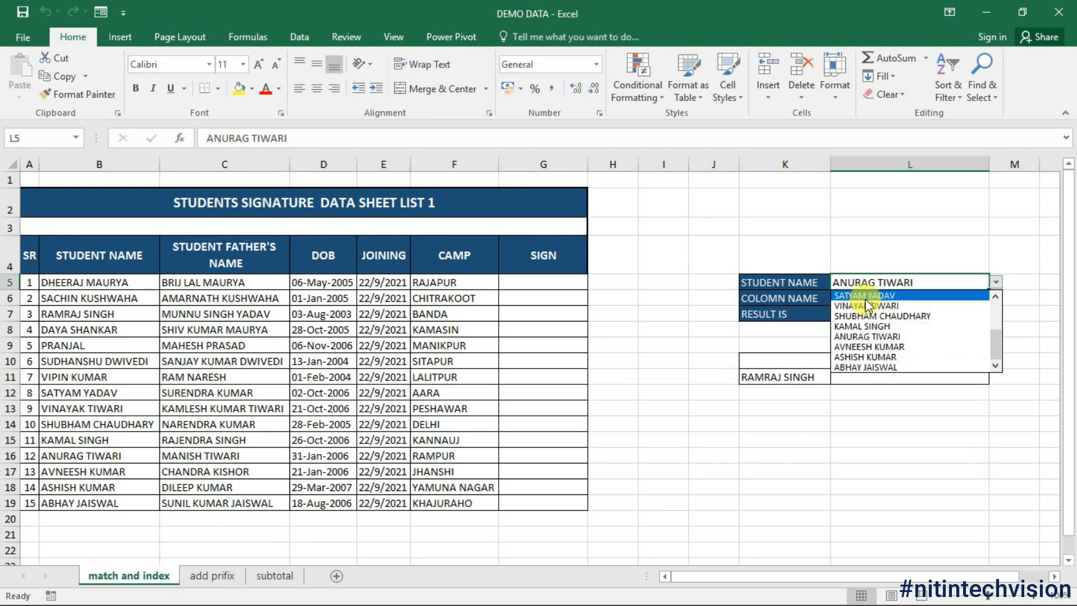
{"action": "left_click", "coordinate": [900, 304]}
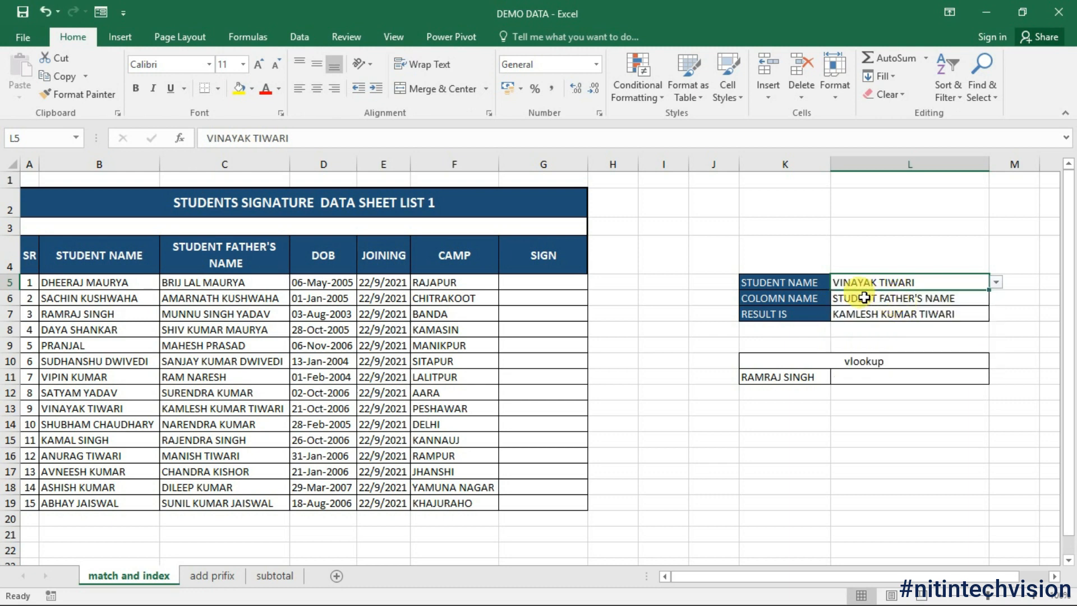
{"action": "left_click", "coordinate": [886, 298]}
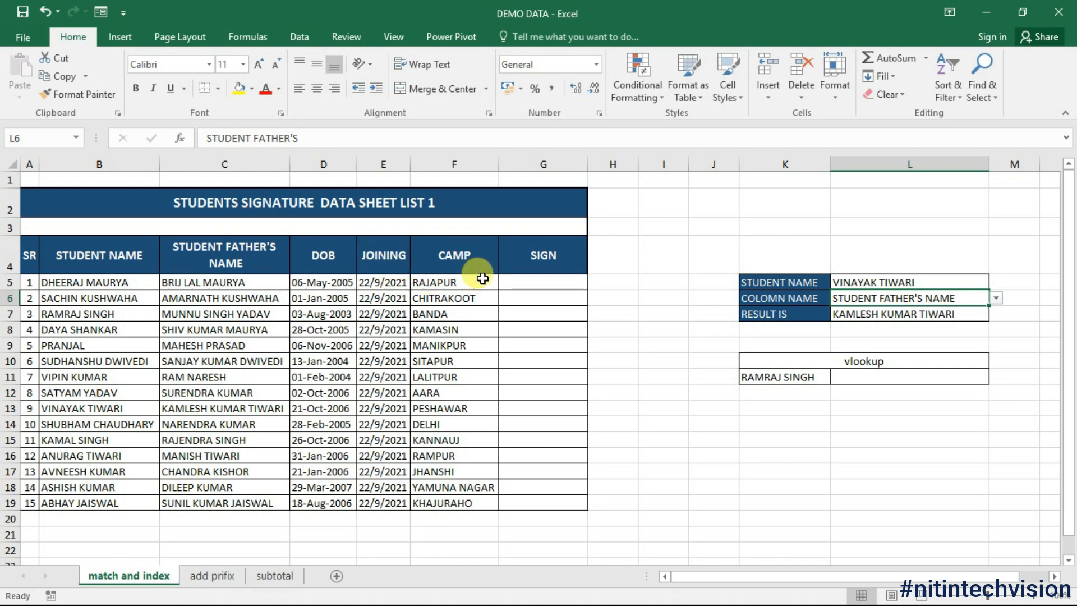
{"action": "left_click", "coordinate": [996, 300]}
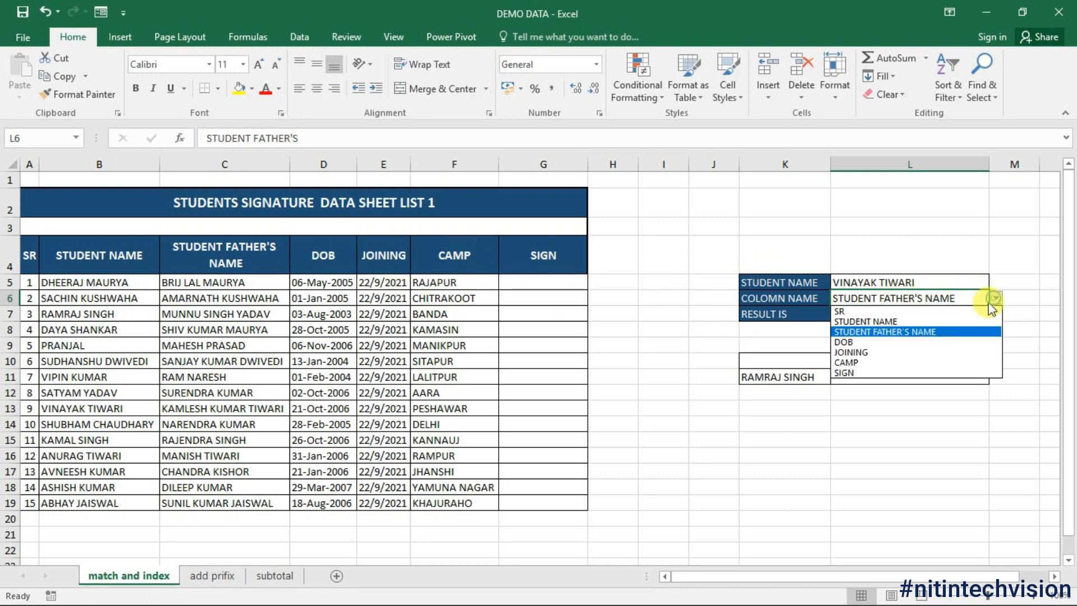
{"action": "left_click", "coordinate": [852, 340]}
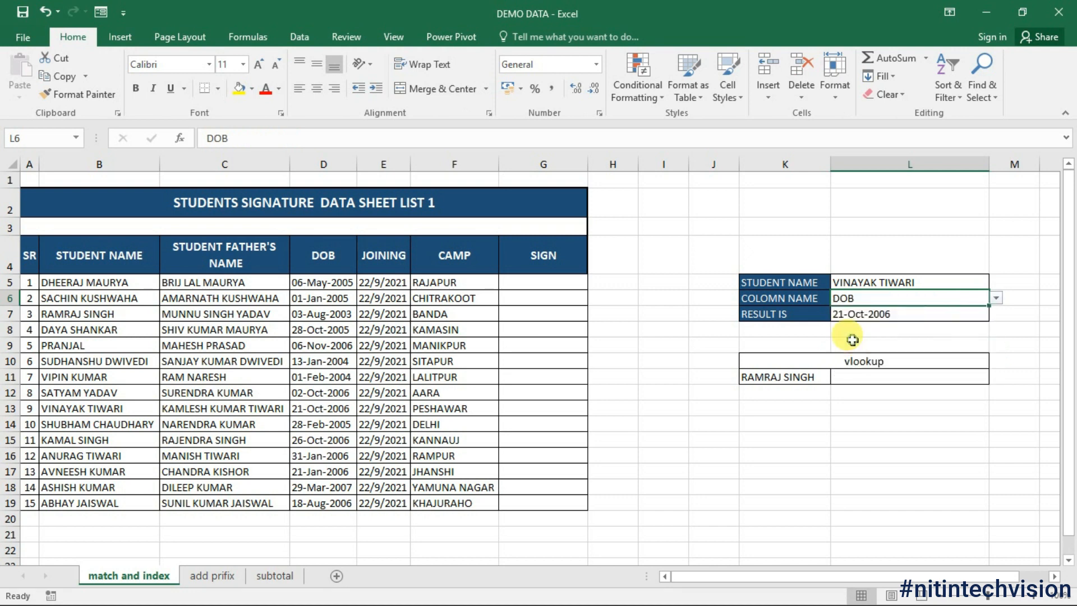
Step: Review the INDEX/MATCH formula, then switch the column to CAMP so the result reads PESHAWAR
{"action": "left_click", "coordinate": [896, 317]}
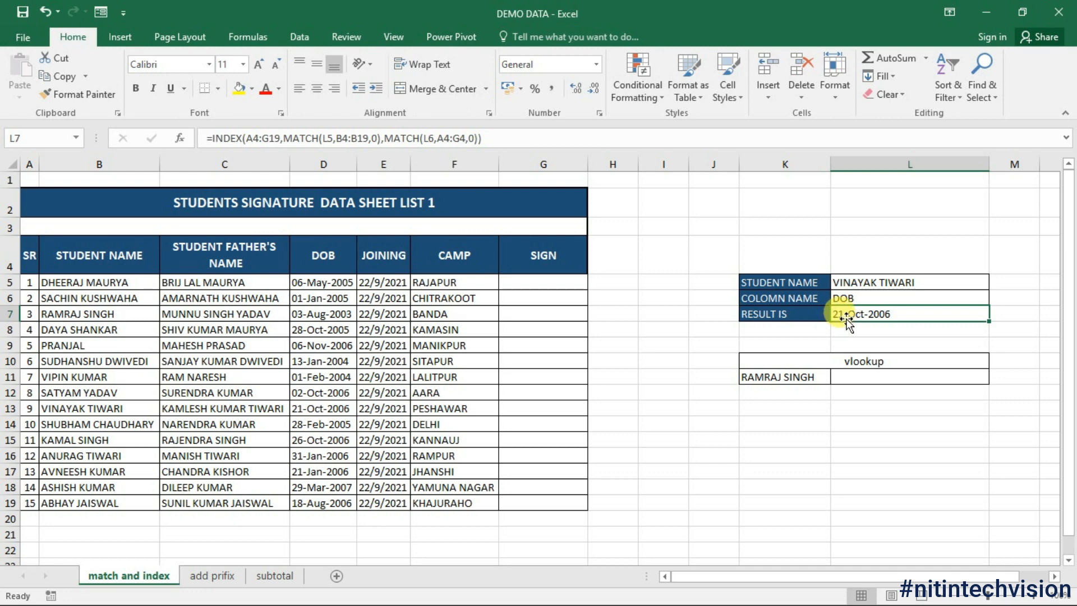
{"action": "left_click", "coordinate": [854, 298]}
{"action": "left_click", "coordinate": [996, 298]}
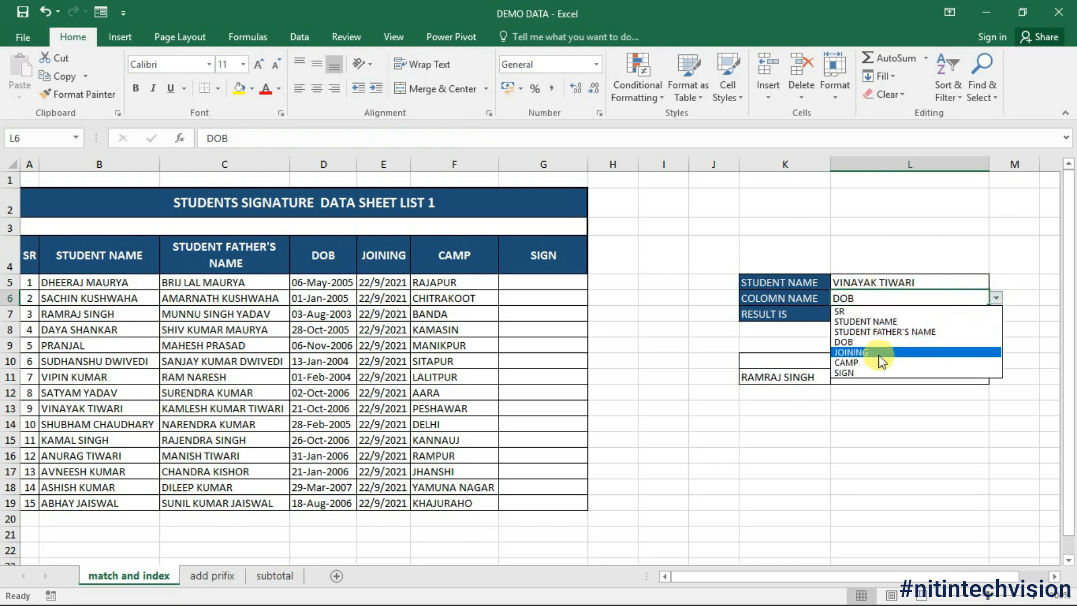
{"action": "left_click", "coordinate": [856, 364]}
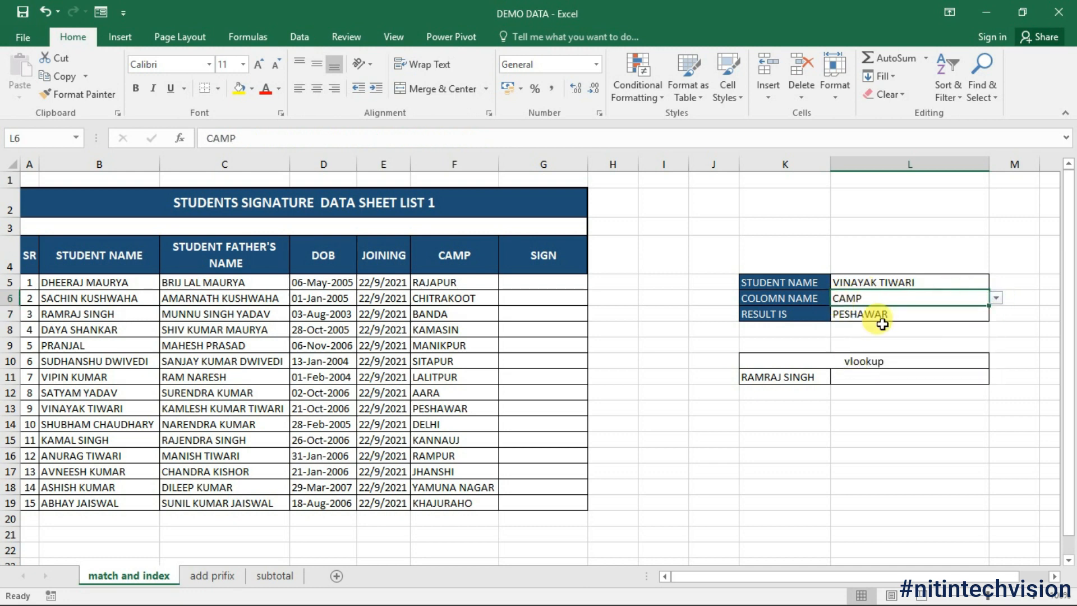
{"action": "left_click", "coordinate": [415, 415]}
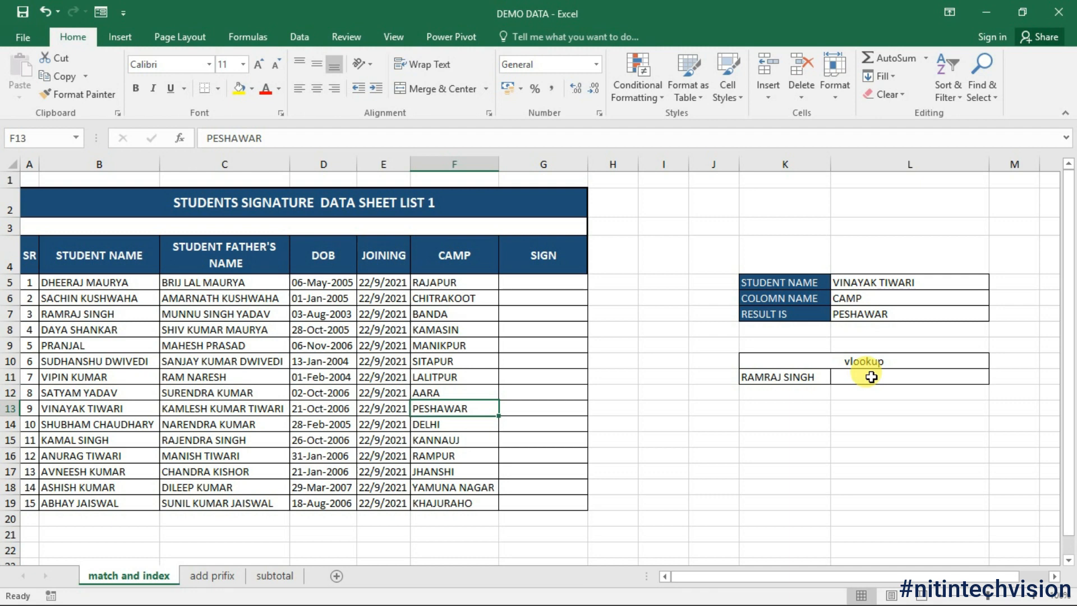
Step: On the subtotal sheet, filter EMP NAME to two employees (Grand Total 5846), then undo the filter
{"action": "left_click", "coordinate": [212, 575]}
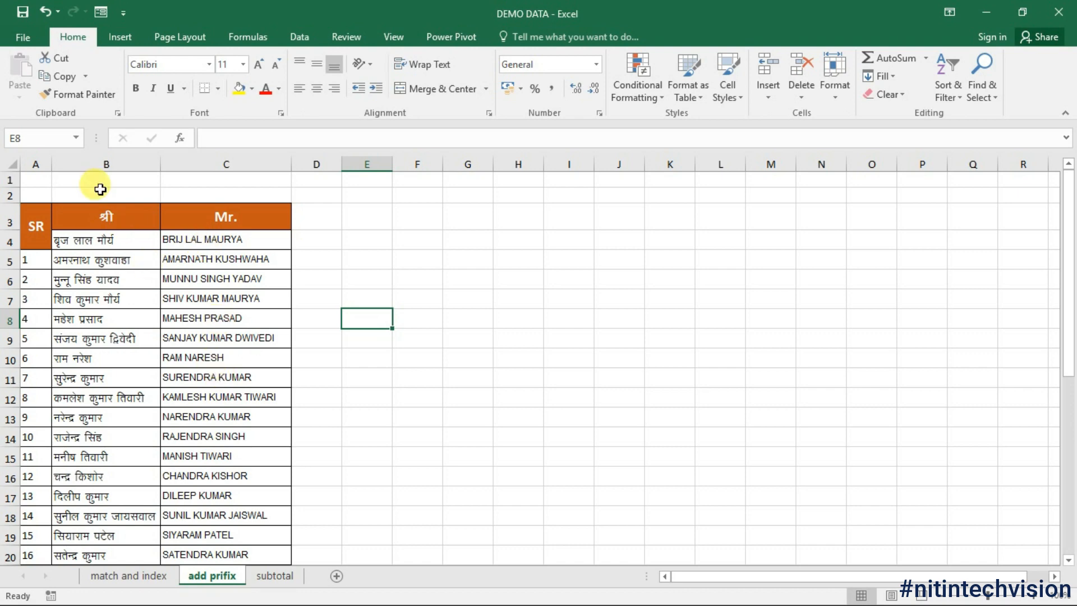
{"action": "left_click", "coordinate": [275, 575]}
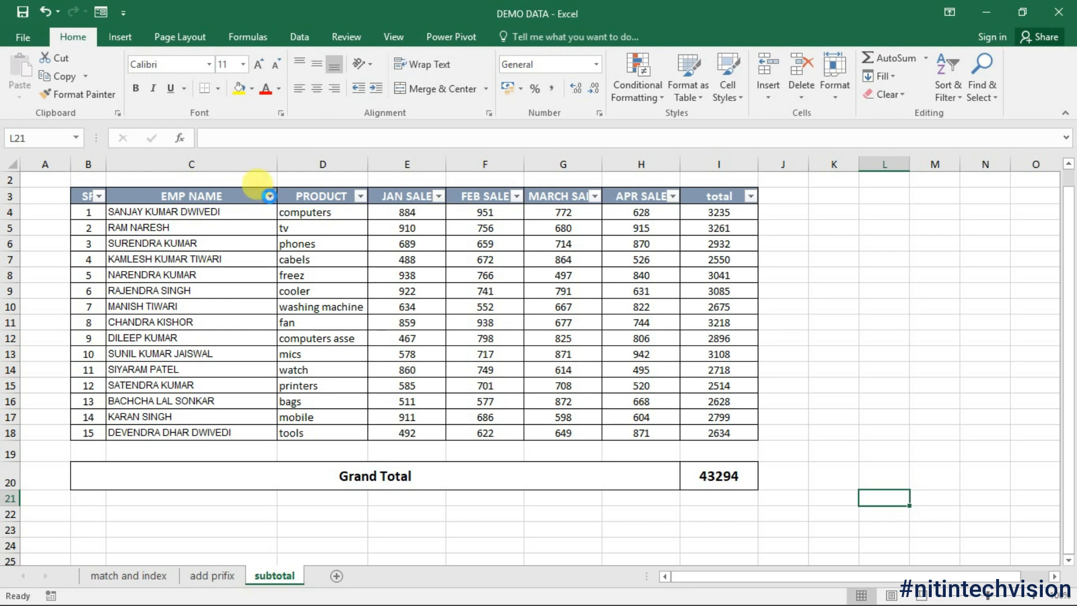
{"action": "left_click", "coordinate": [269, 196]}
{"action": "left_click", "coordinate": [112, 349]}
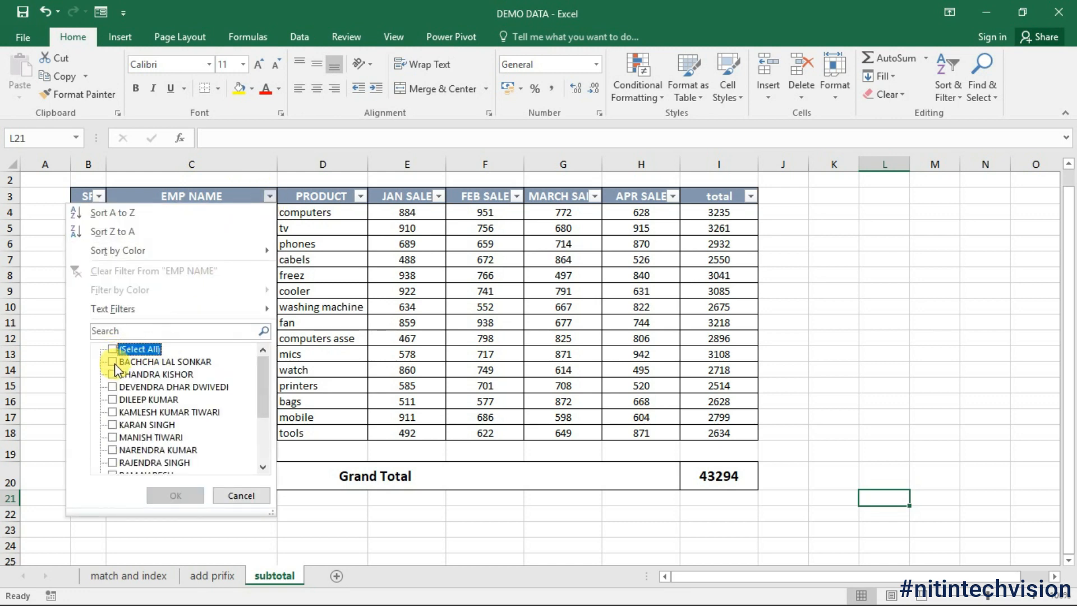
{"action": "left_click", "coordinate": [112, 362]}
{"action": "left_click", "coordinate": [114, 374]}
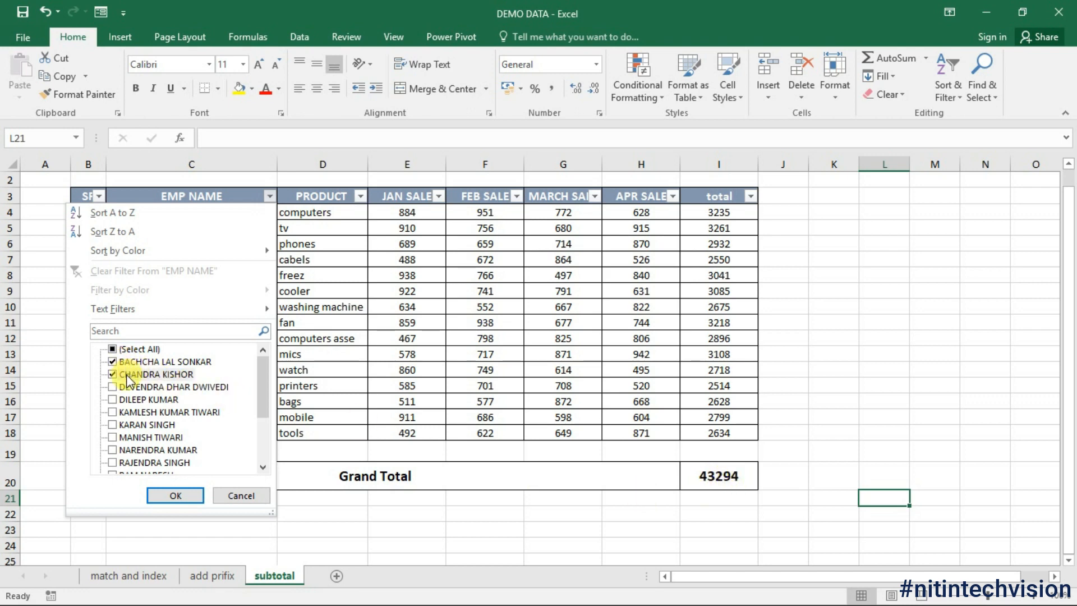
{"action": "left_click", "coordinate": [176, 496]}
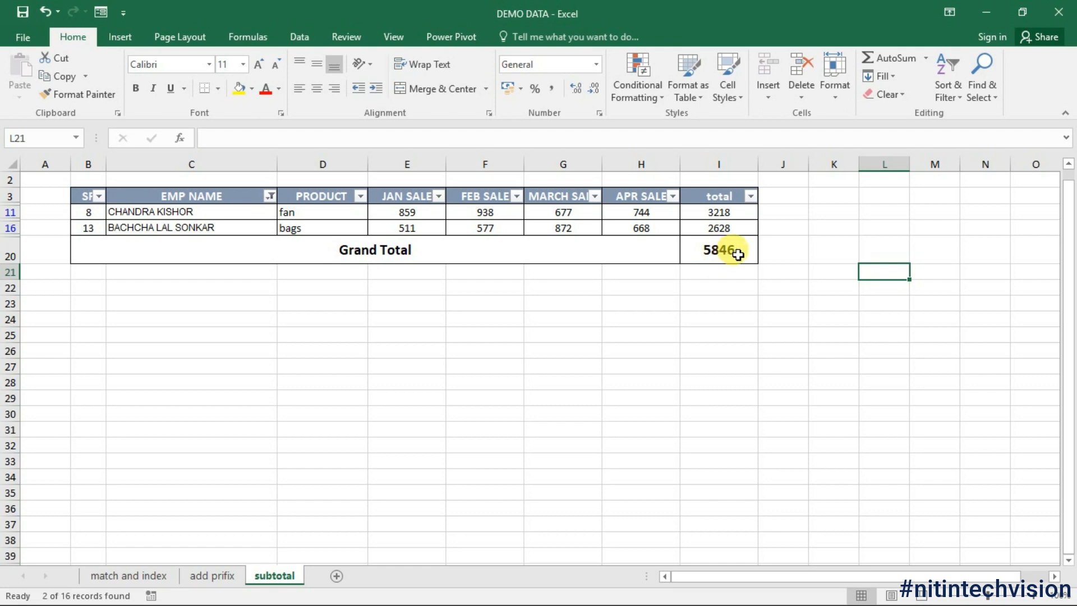
{"action": "key", "text": "ctrl+z"}
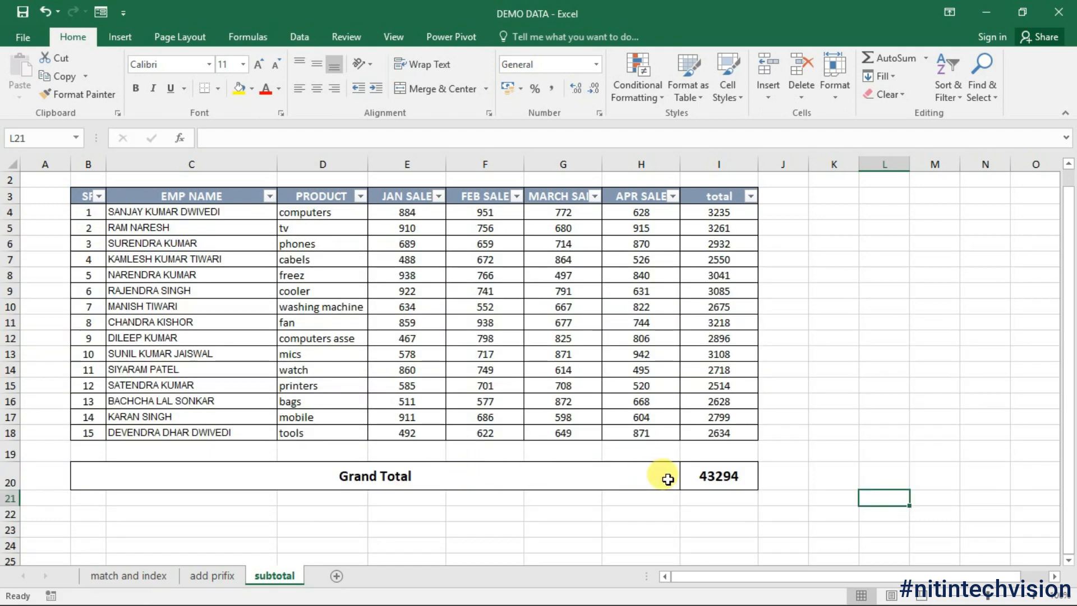
Step: On the match and index sheet, enter =INDEX(B5:B19,5) in L14 to return the fifth student name
{"action": "left_click", "coordinate": [127, 577]}
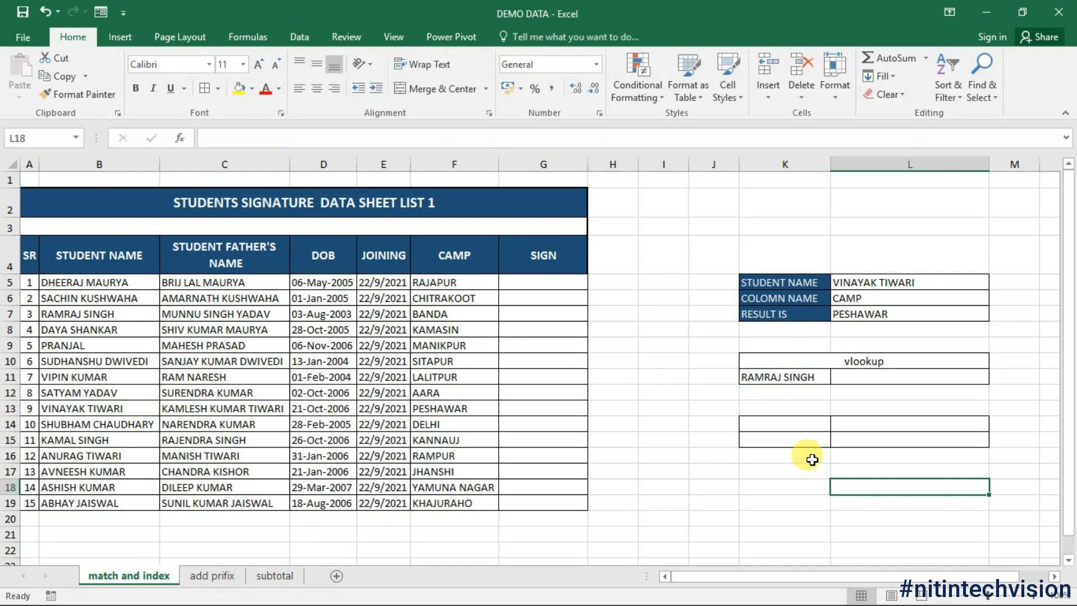
{"action": "left_click", "coordinate": [787, 439]}
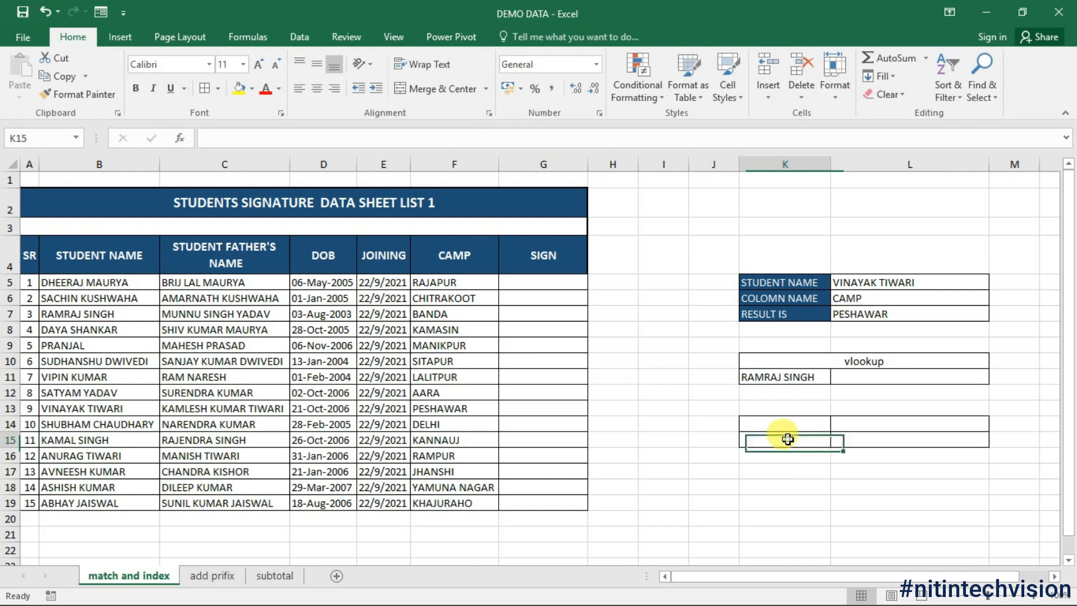
{"action": "left_click", "coordinate": [880, 423]}
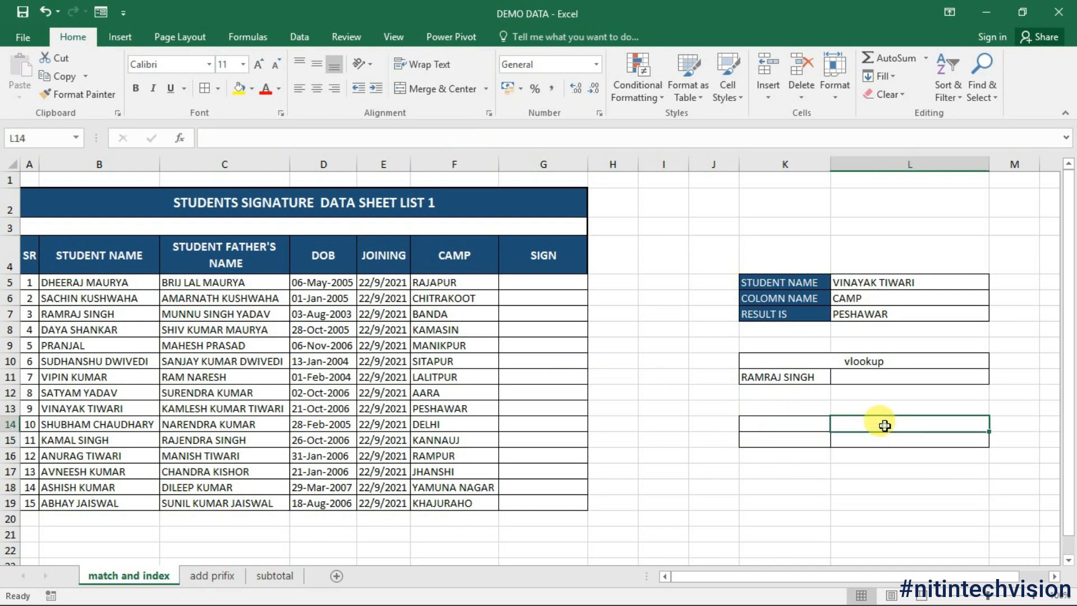
{"action": "type", "text": "="}
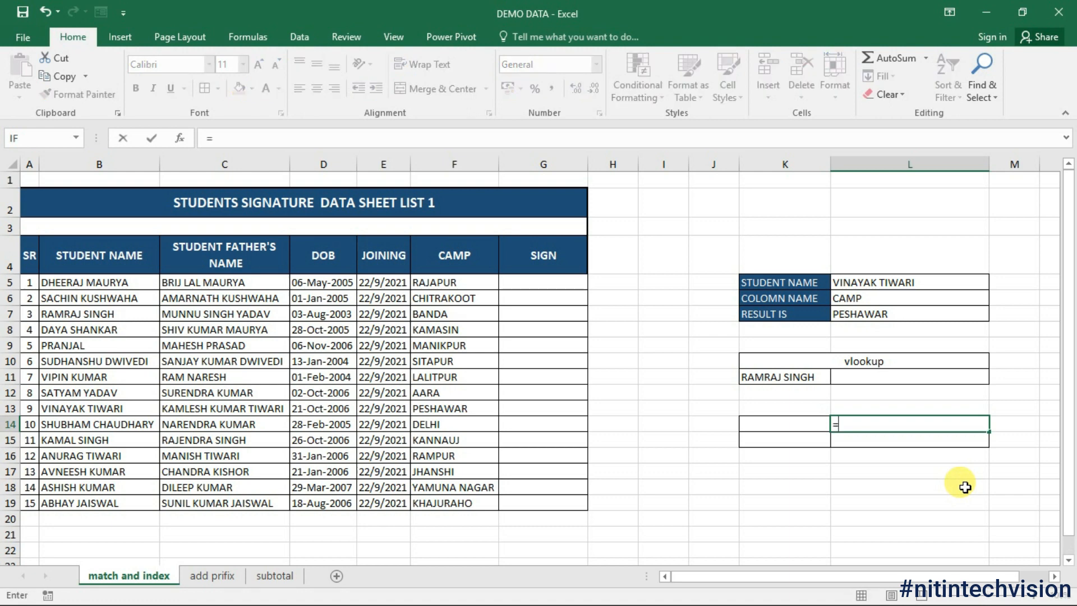
{"action": "type", "text": "inde"}
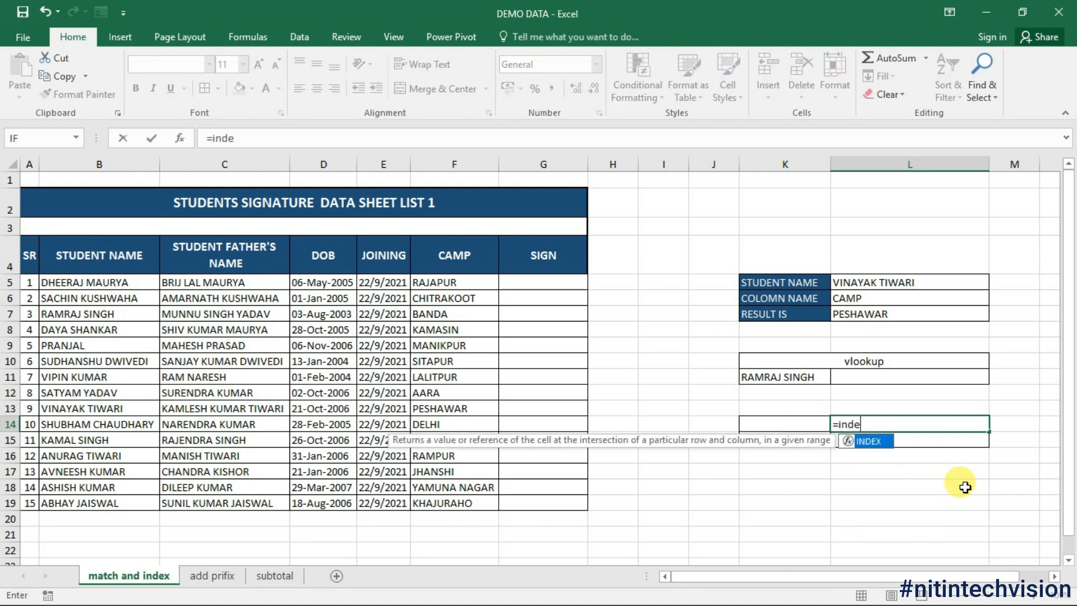
{"action": "key", "text": "Tab"}
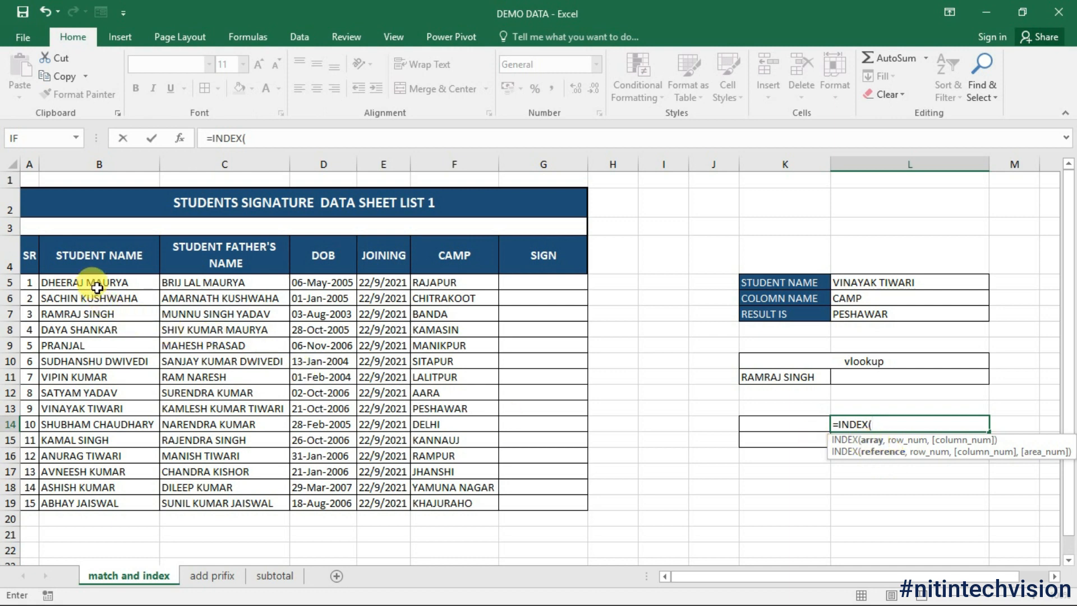
{"action": "left_click_drag", "start_coordinate": [92, 282], "coordinate": [107, 502]}
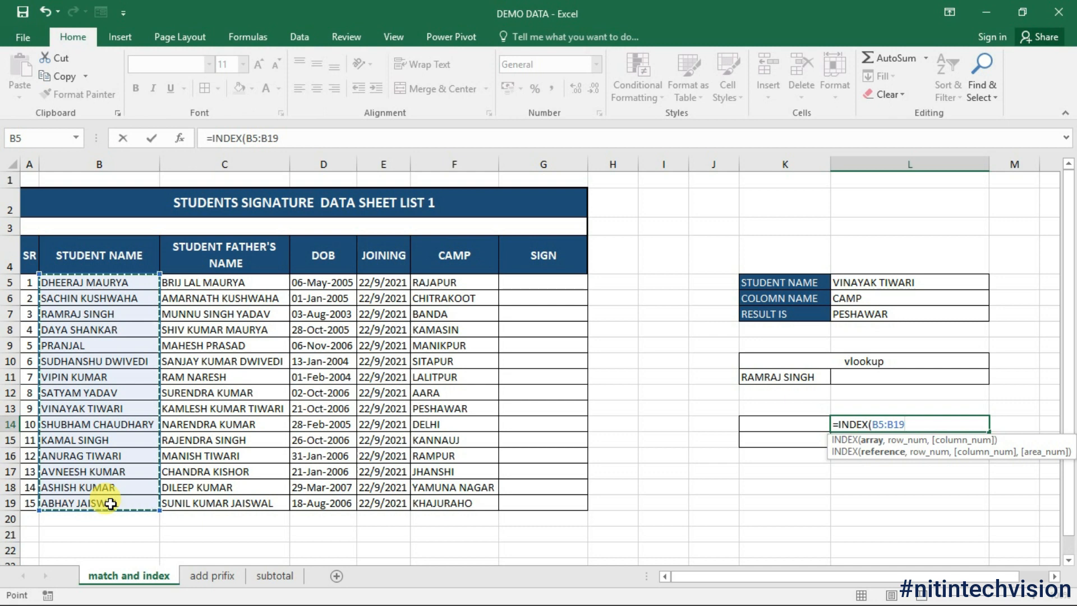
{"action": "type", "text": ","}
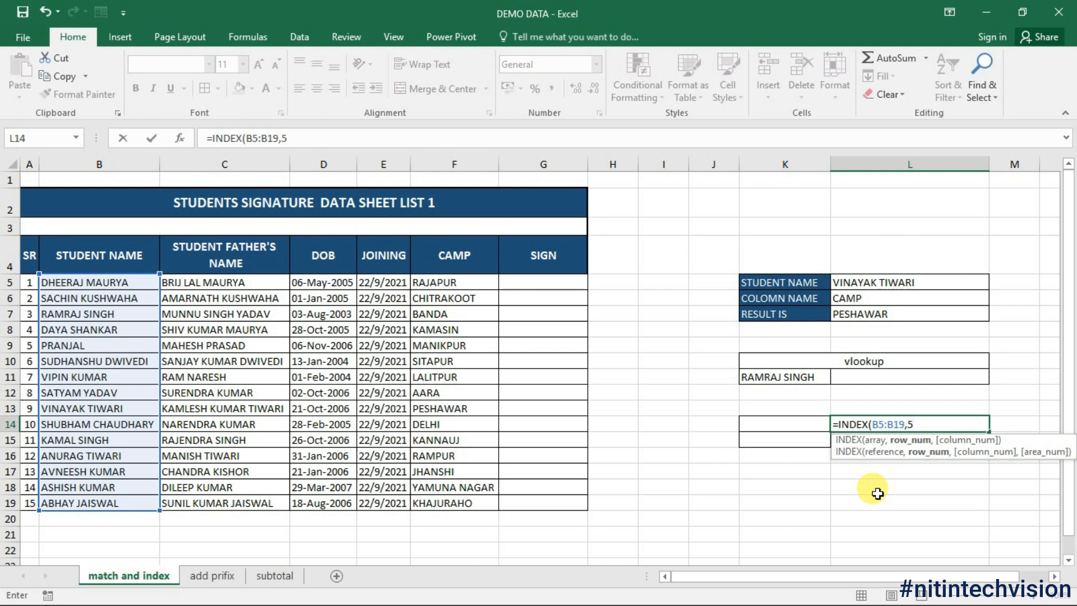
{"action": "type", "text": "5"}
{"action": "key", "text": "Return"}
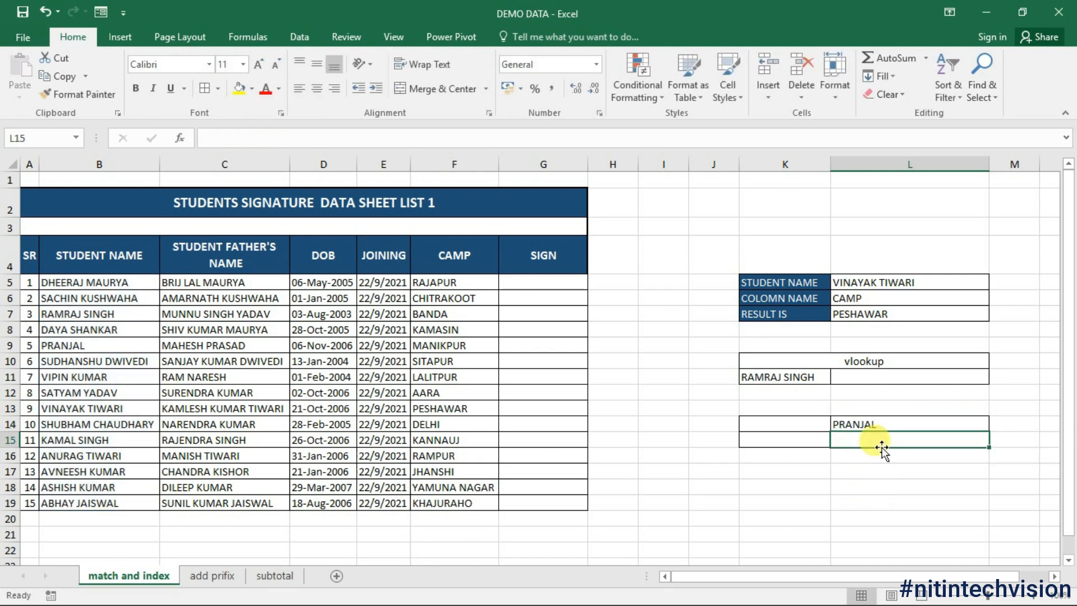
Step: Rewrite L14 as =INDEX(B4:G19,6,3) so it returns the birth date 06-Nov-2006
{"action": "left_click", "coordinate": [886, 426]}
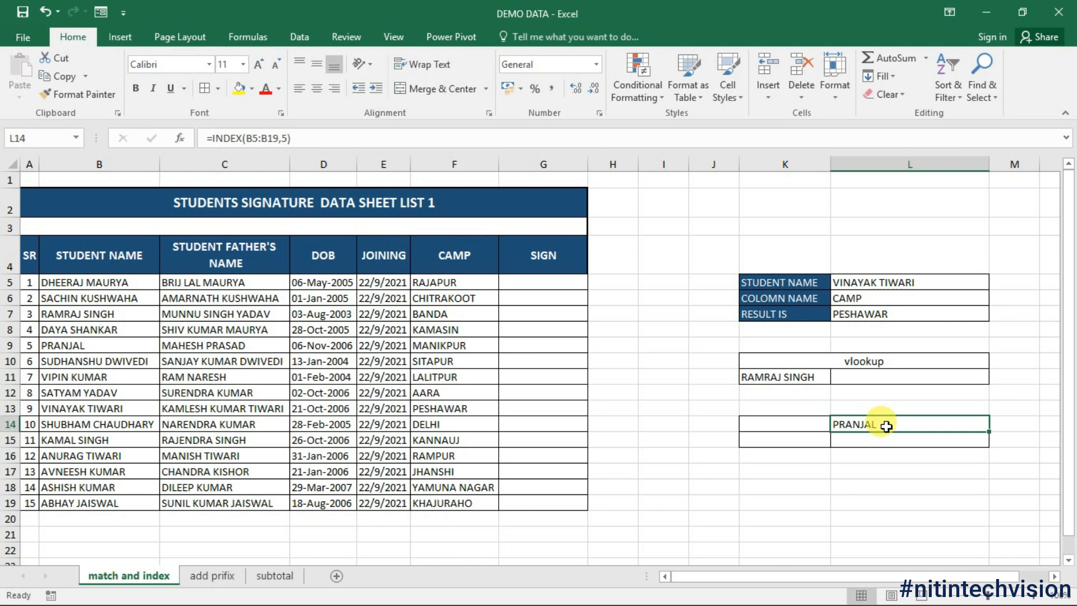
{"action": "type", "text": "=INDEX()"}
{"action": "key", "text": "Left"}
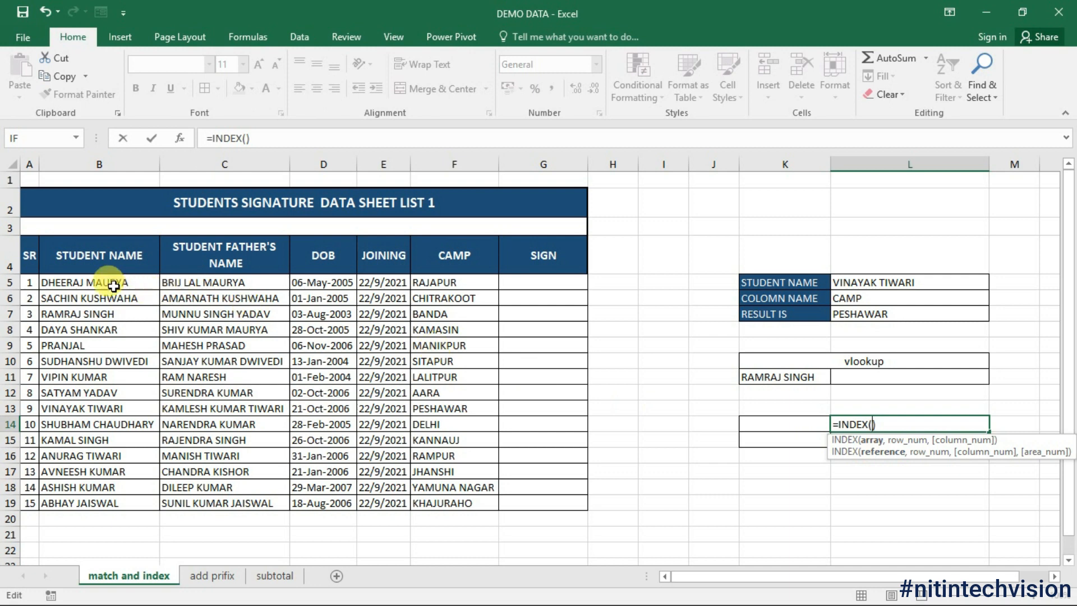
{"action": "left_click_drag", "start_coordinate": [63, 258], "coordinate": [583, 503]}
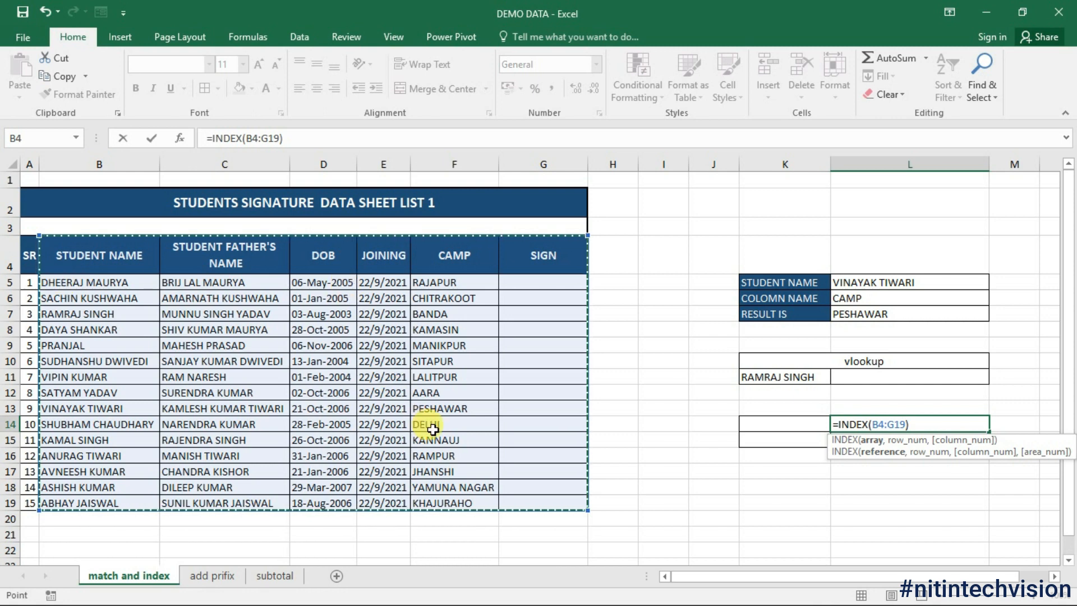
{"action": "type", "text": ","}
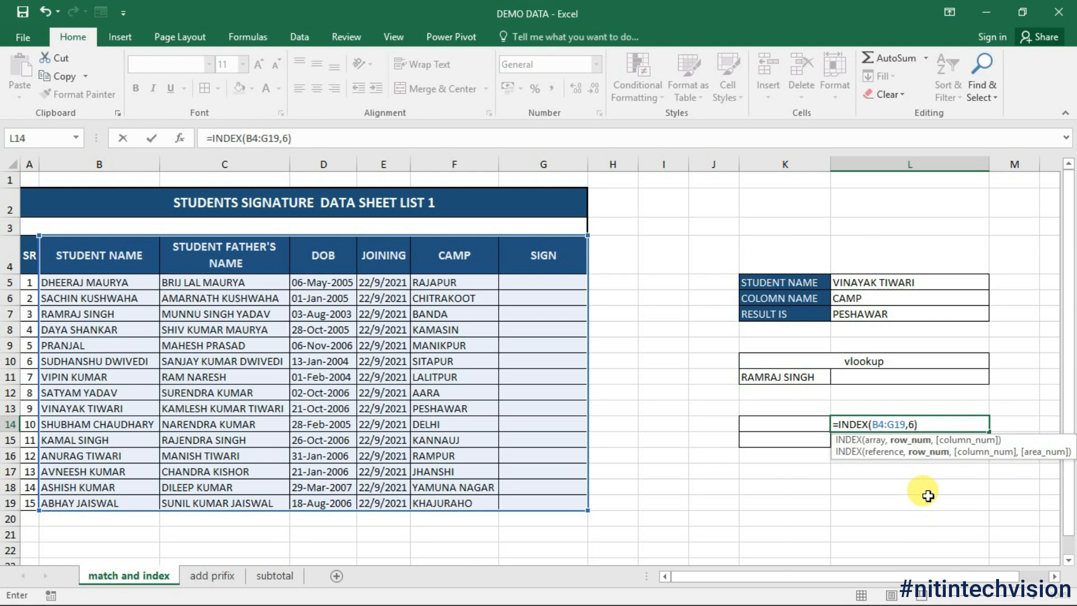
{"action": "type", "text": "6"}
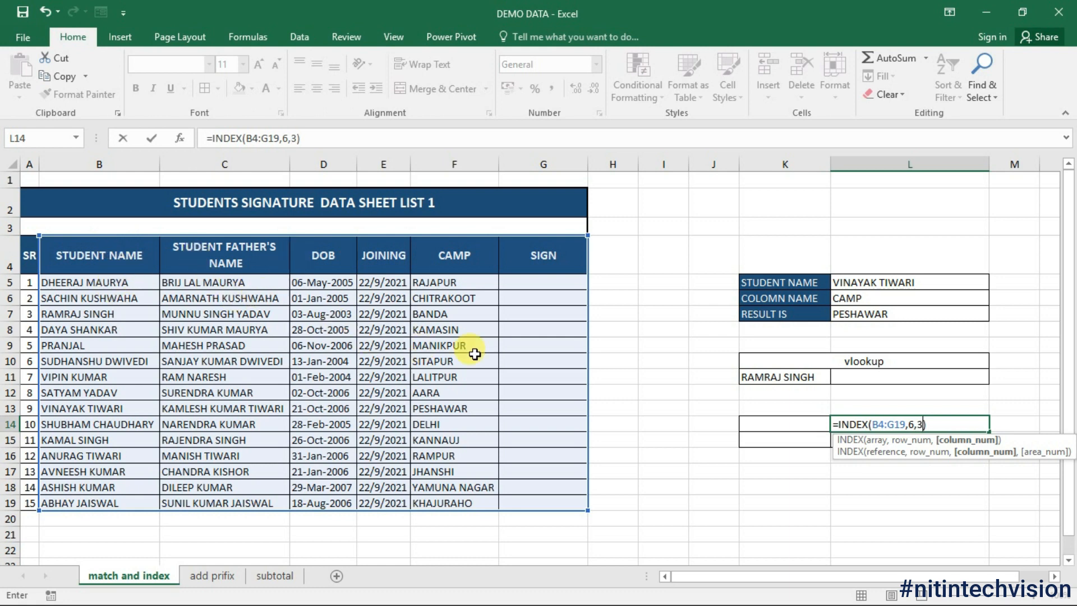
{"action": "key", "text": "ctrl+Return"}
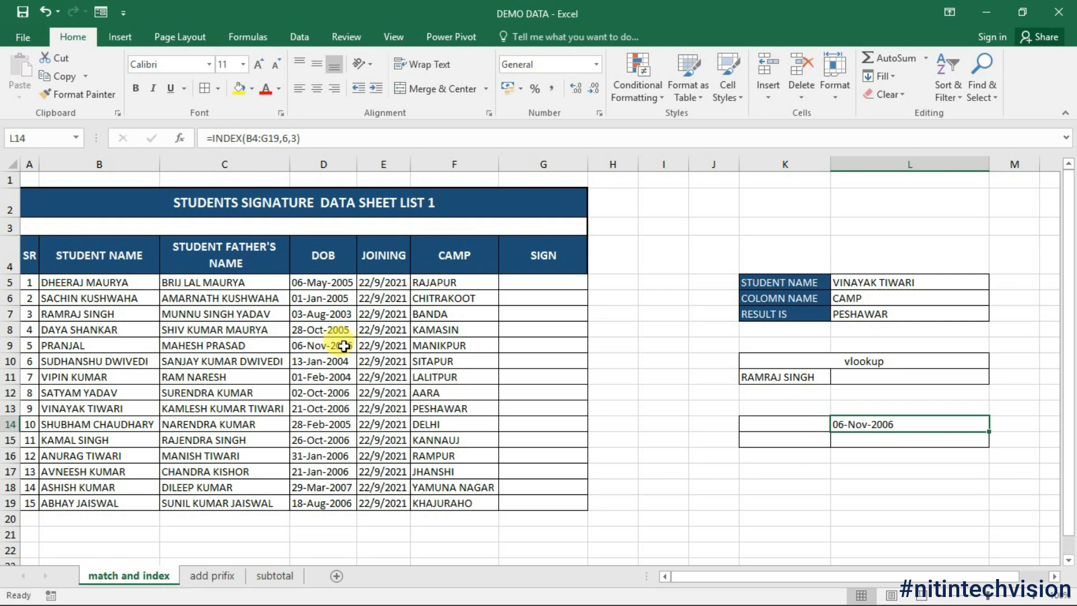
Step: Enter =MATCH(K15,B5:B19,0) in L15 to find K15's name among the student names
{"action": "left_click", "coordinate": [343, 346]}
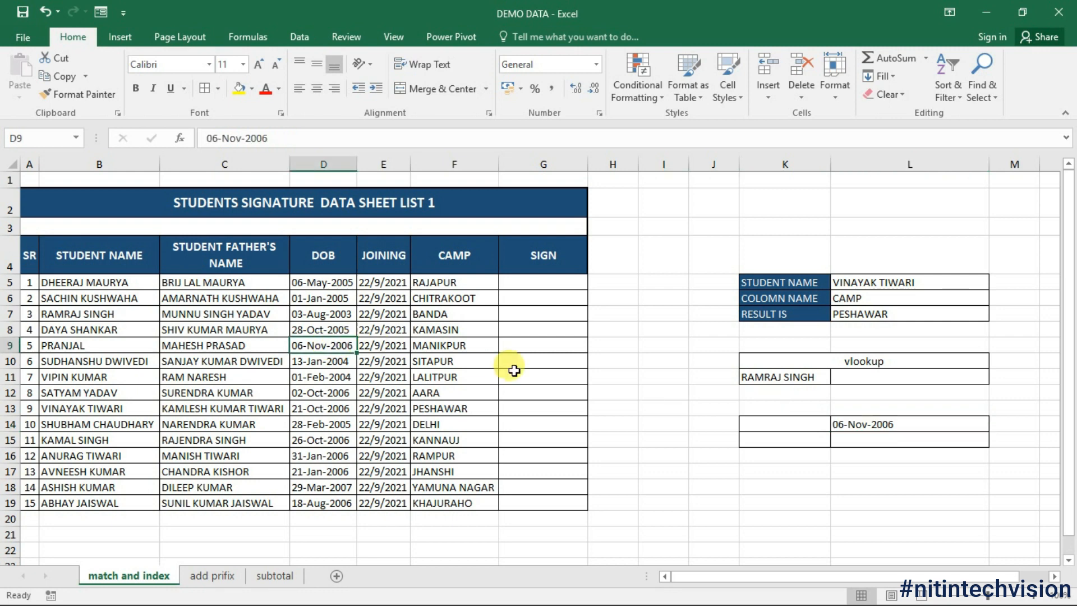
{"action": "left_click", "coordinate": [902, 425]}
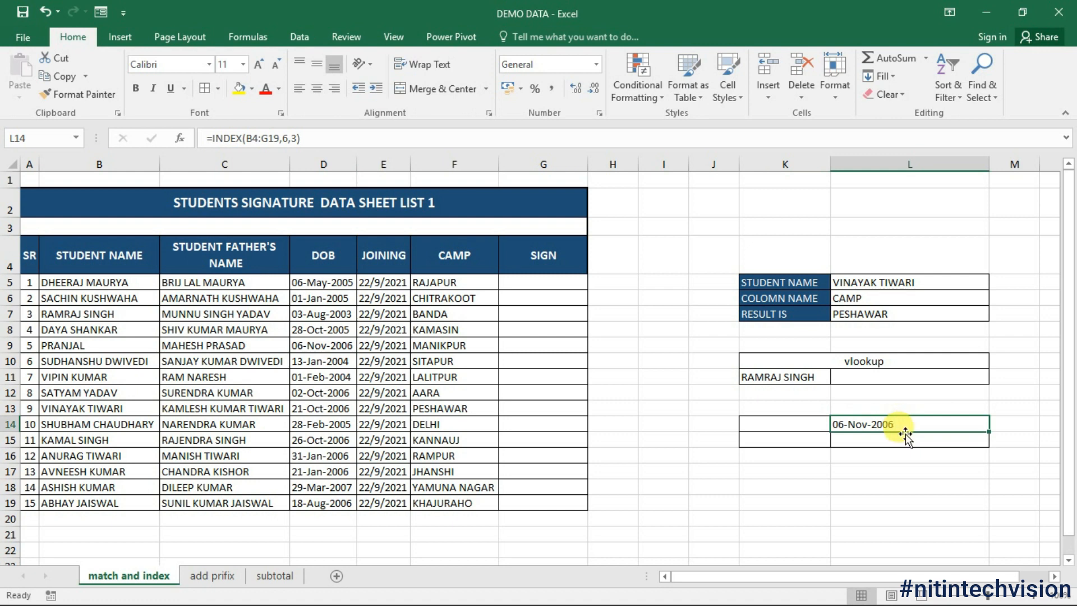
{"action": "left_click", "coordinate": [898, 439]}
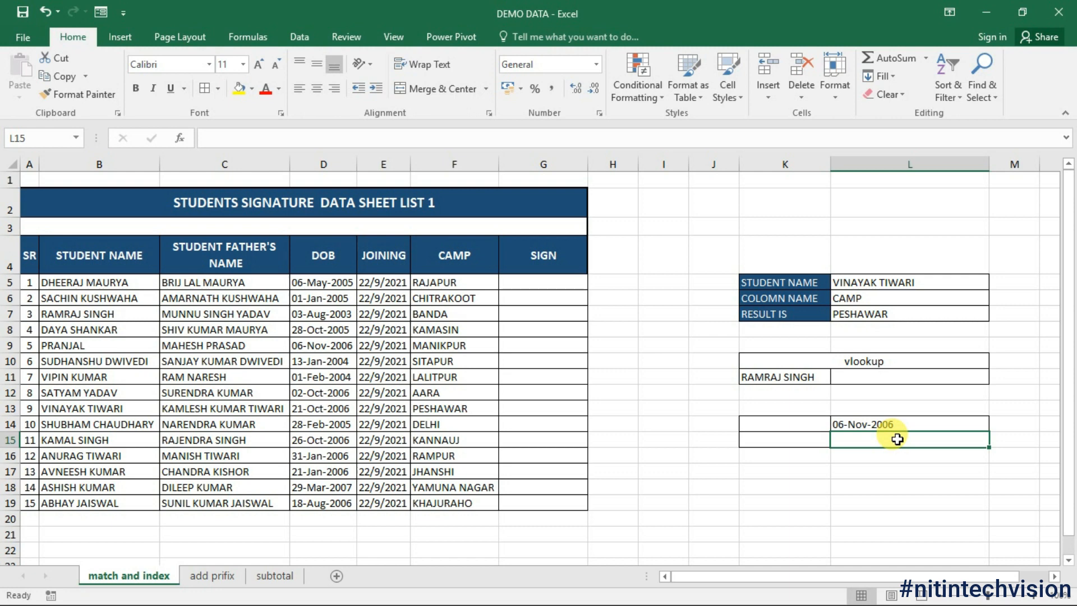
{"action": "type", "text": "="}
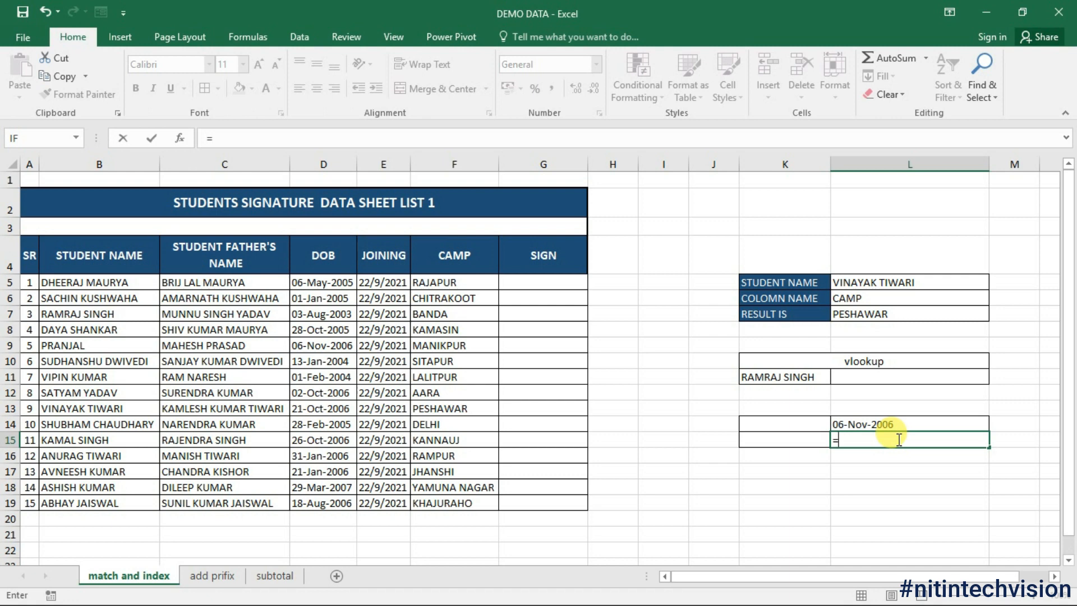
{"action": "type", "text": "ma"}
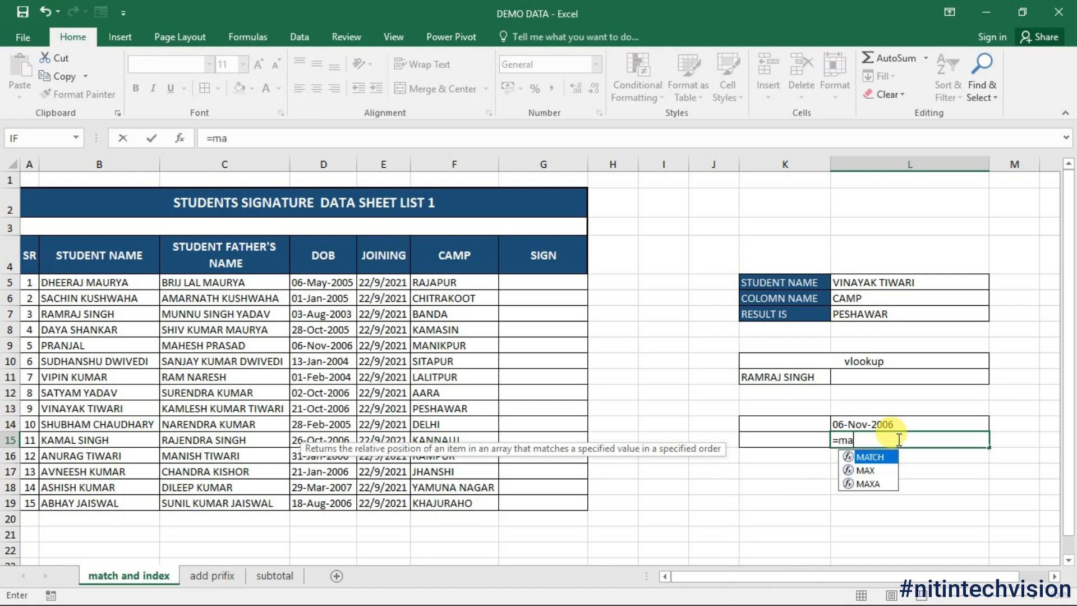
{"action": "type", "text": "th"}
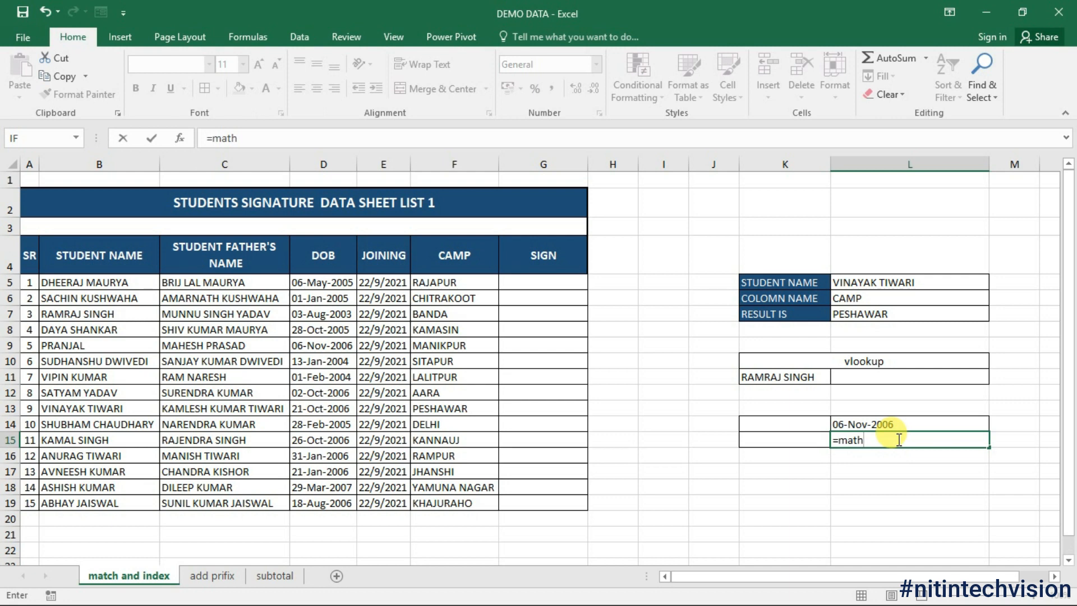
{"action": "key", "text": "BackSpace"}
{"action": "type", "text": "ch"}
{"action": "key", "text": "Tab"}
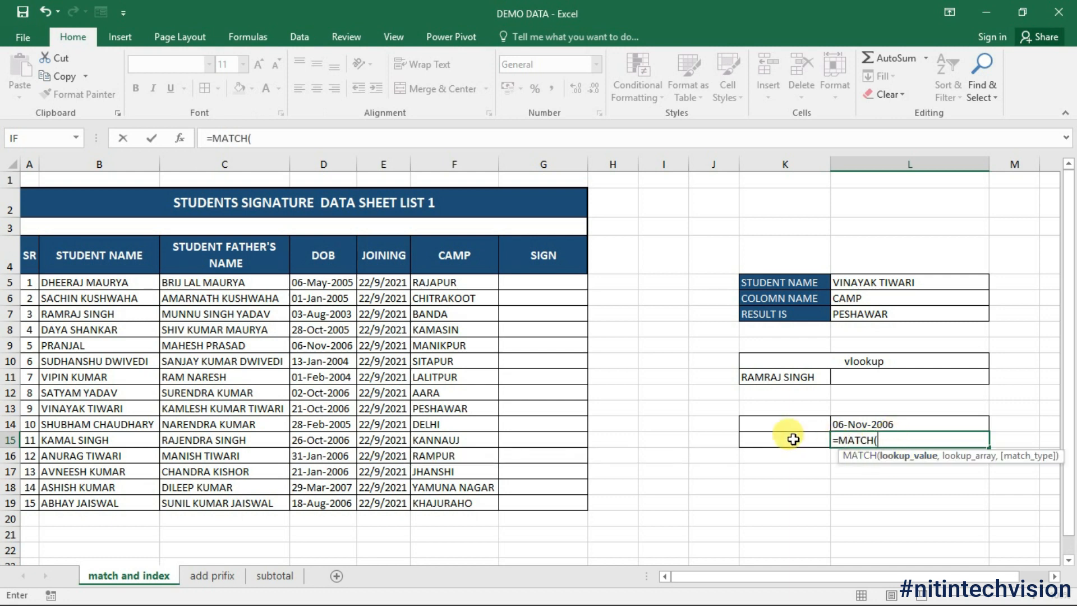
{"action": "left_click", "coordinate": [777, 438]}
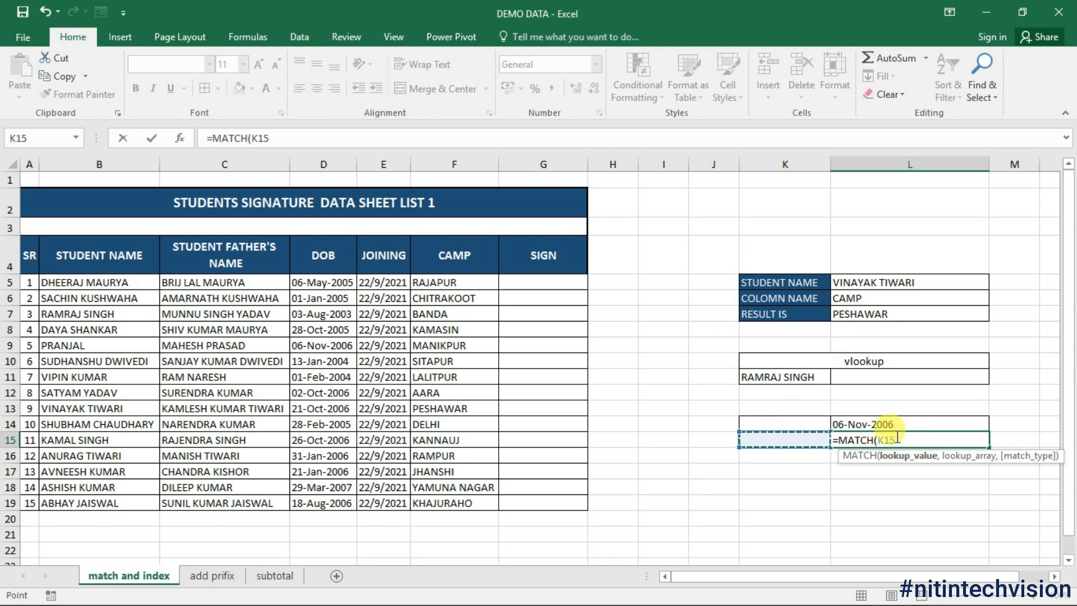
{"action": "type", "text": ","}
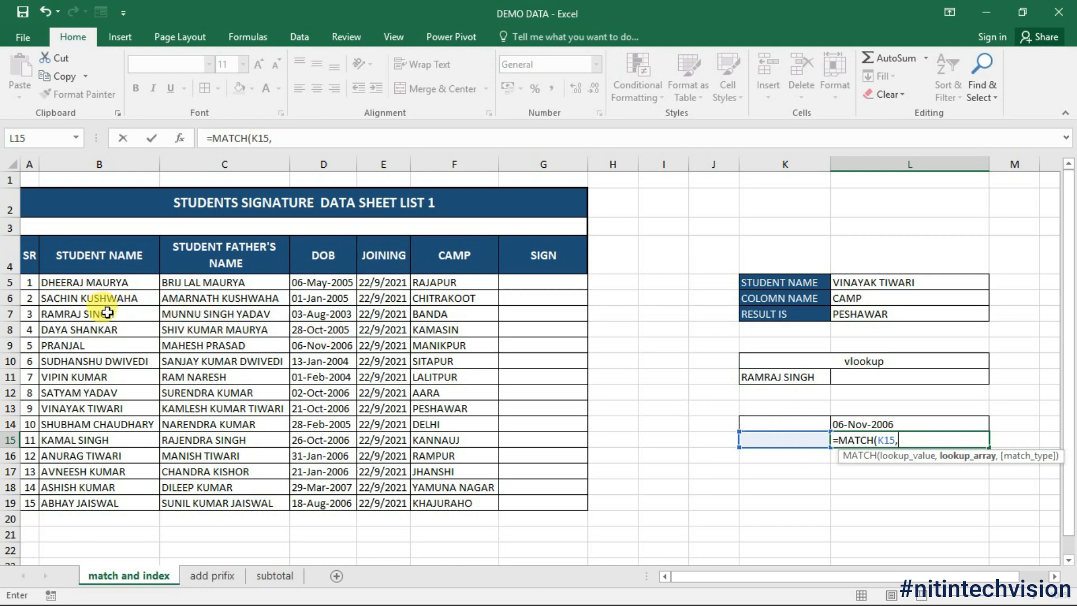
{"action": "left_click_drag", "start_coordinate": [108, 282], "coordinate": [108, 501]}
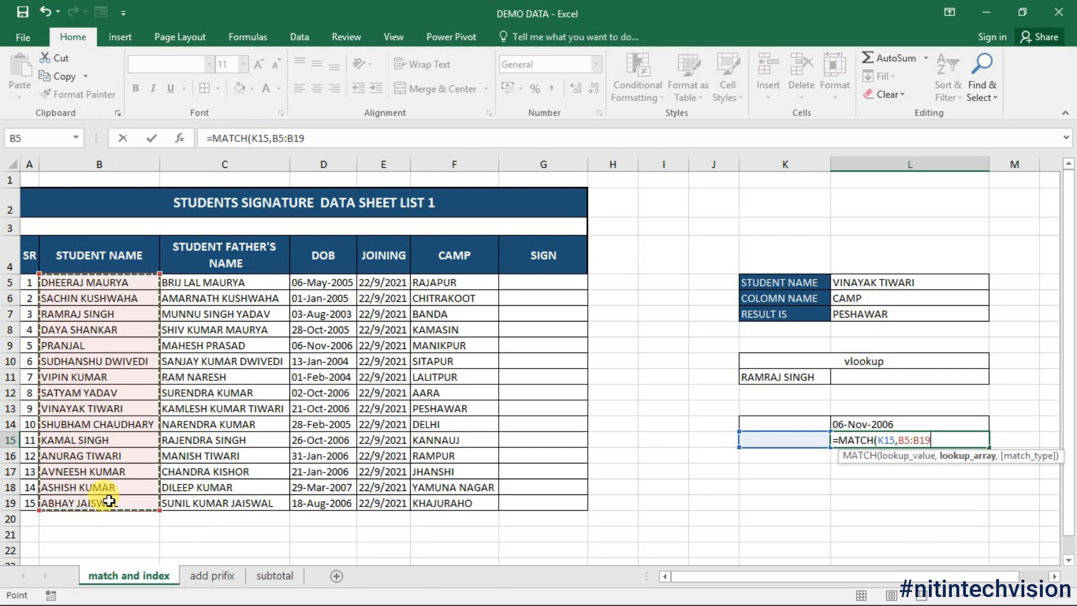
{"action": "type", "text": ","}
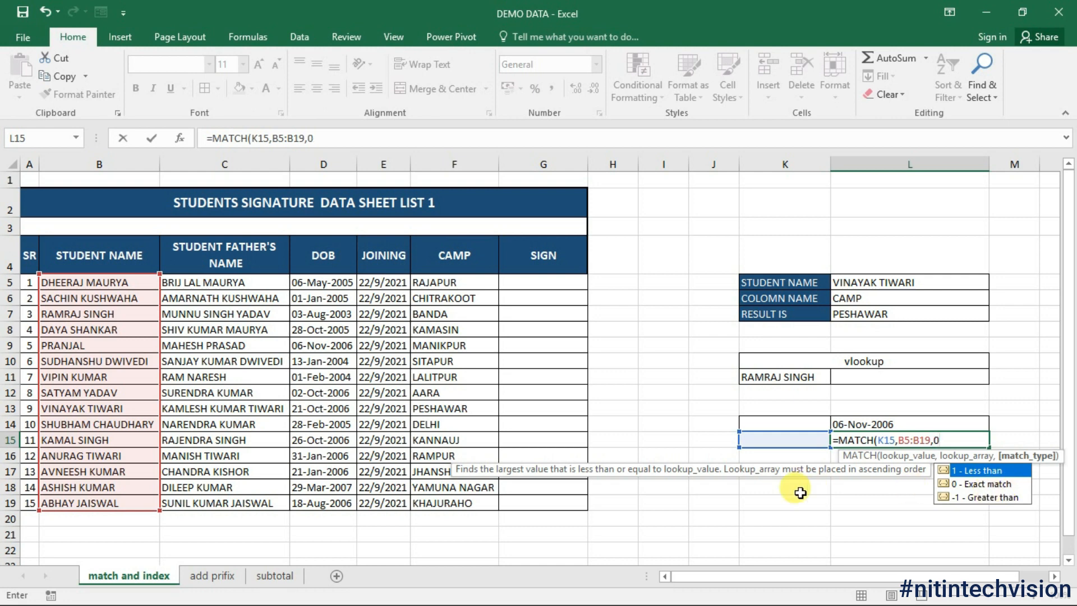
{"action": "type", "text": "0"}
{"action": "key", "text": "Return"}
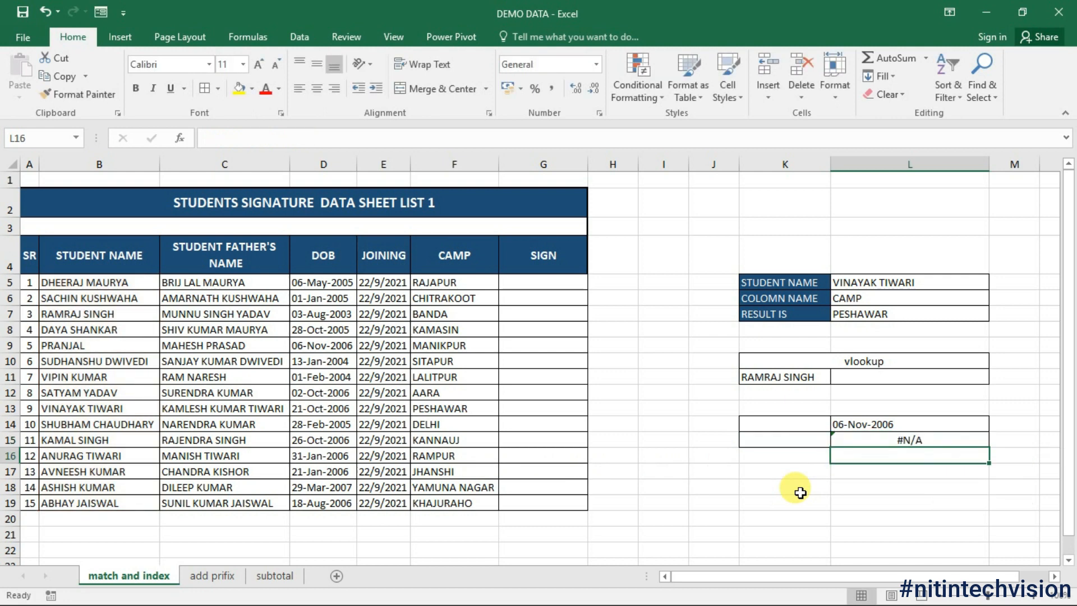
Step: Enter a student name in K15 so L15's MATCH returns 7, and centre L15
{"action": "left_click", "coordinate": [782, 442]}
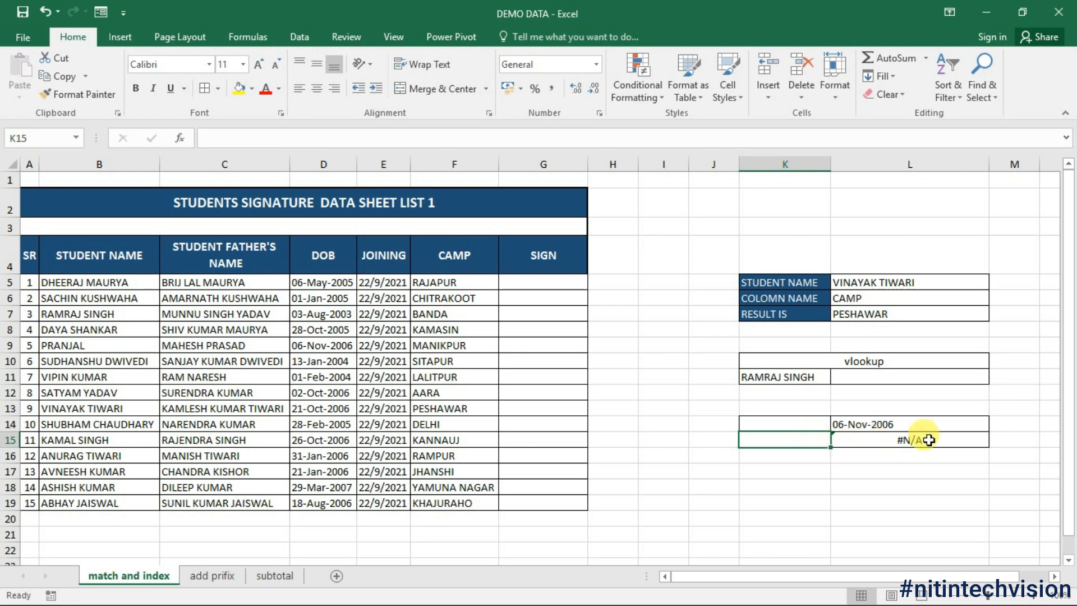
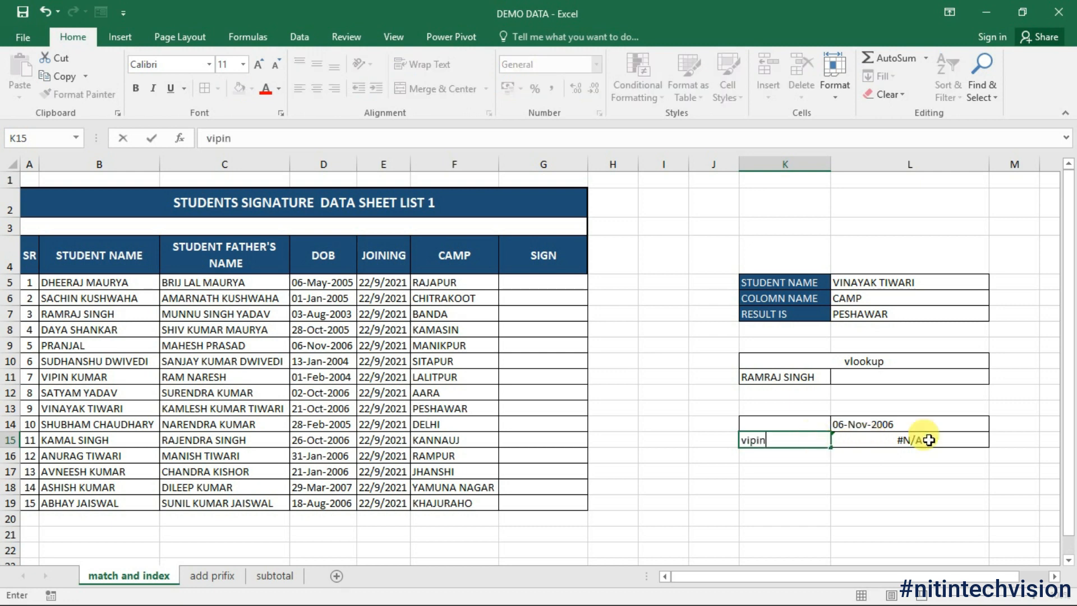
{"action": "key", "text": "Return"}
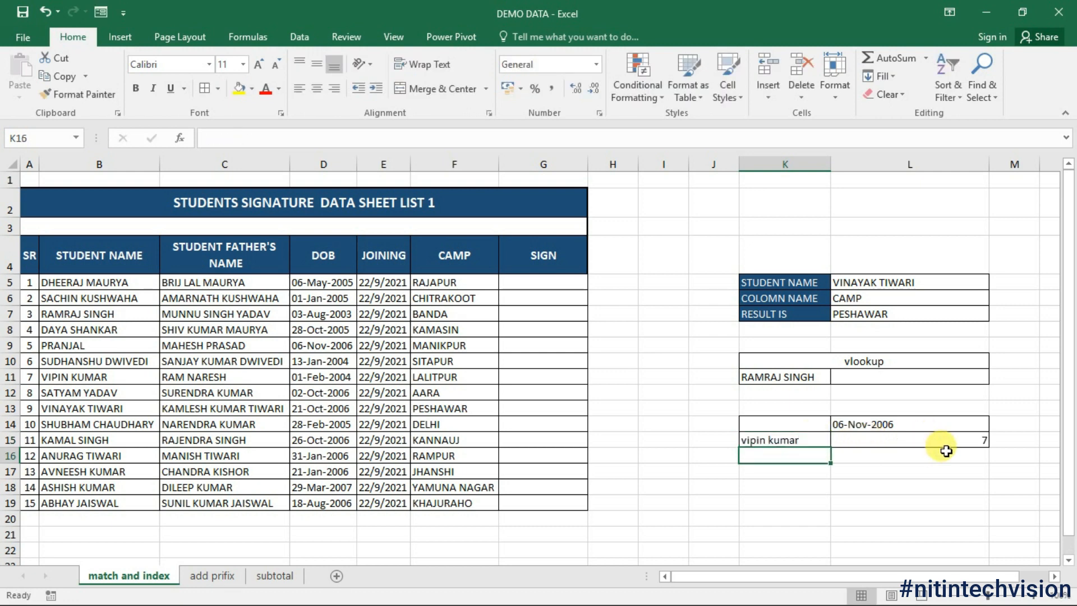
{"action": "left_click", "coordinate": [946, 443]}
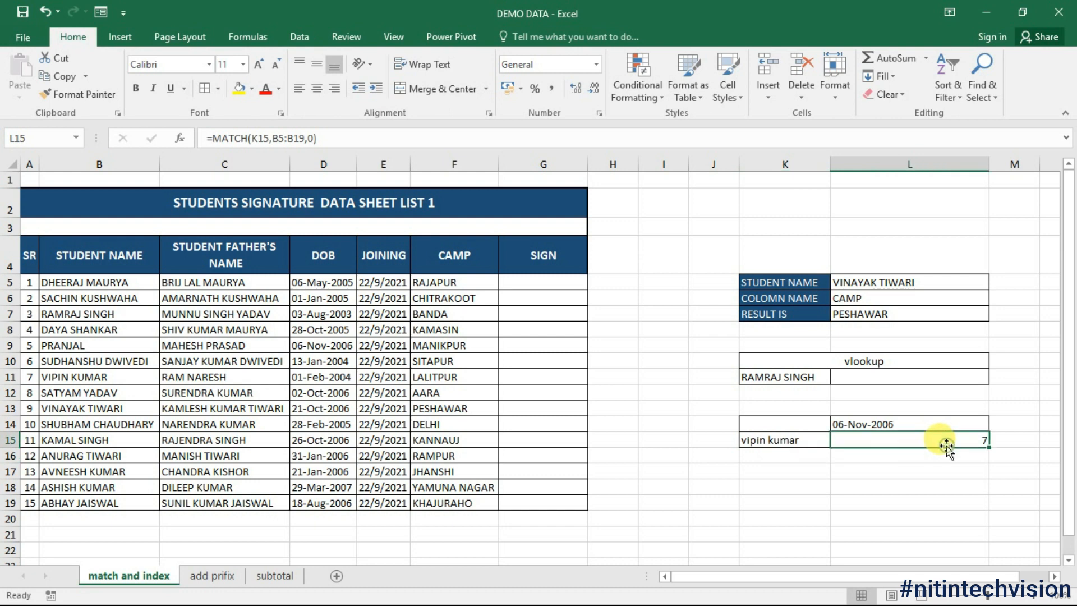
{"action": "left_click", "coordinate": [321, 86]}
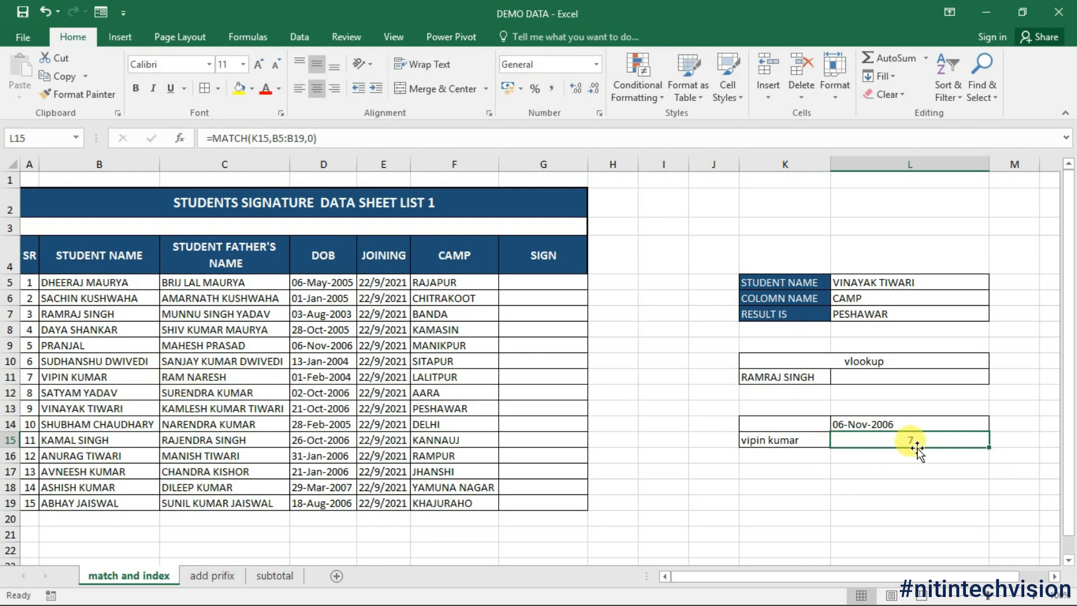
Step: Review the MATCH formula in L15 and the INDEX formula in L14
{"action": "left_click", "coordinate": [902, 458]}
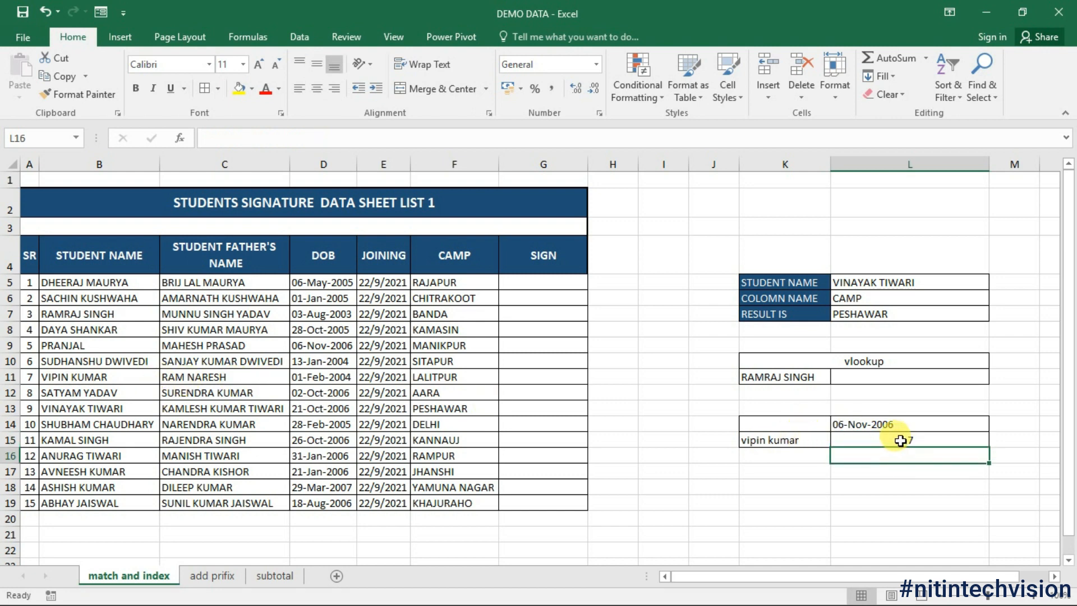
{"action": "left_click", "coordinate": [900, 441]}
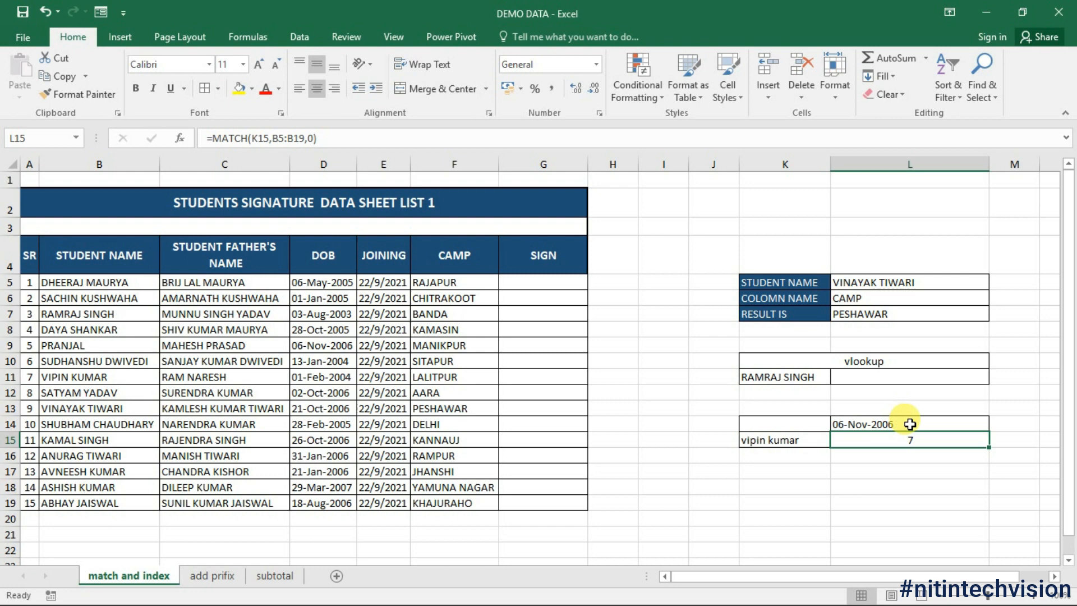
{"action": "left_click", "coordinate": [909, 424]}
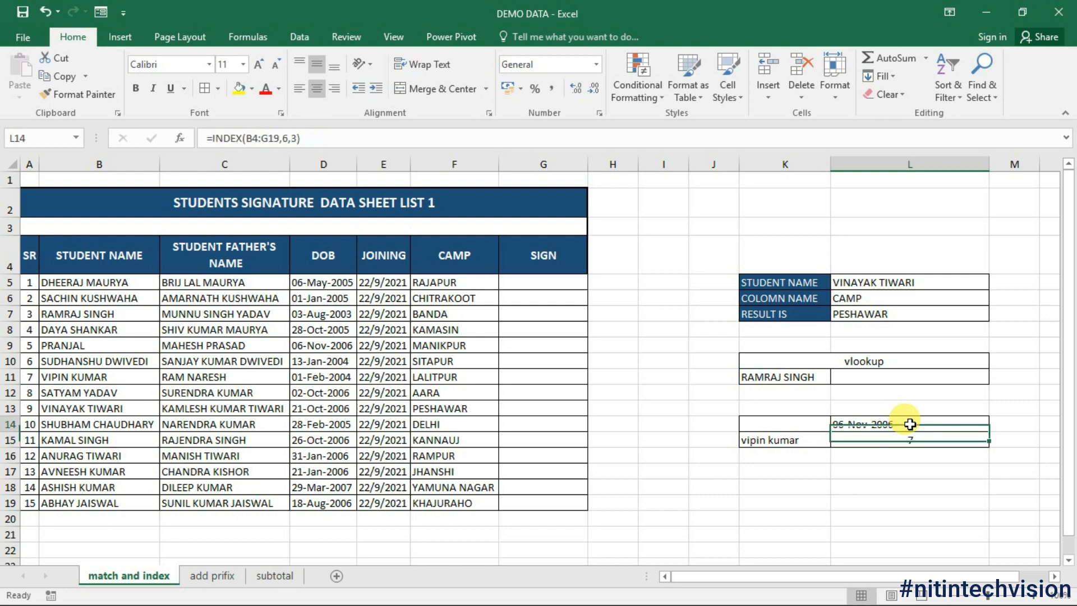
{"action": "left_click", "coordinate": [886, 441]}
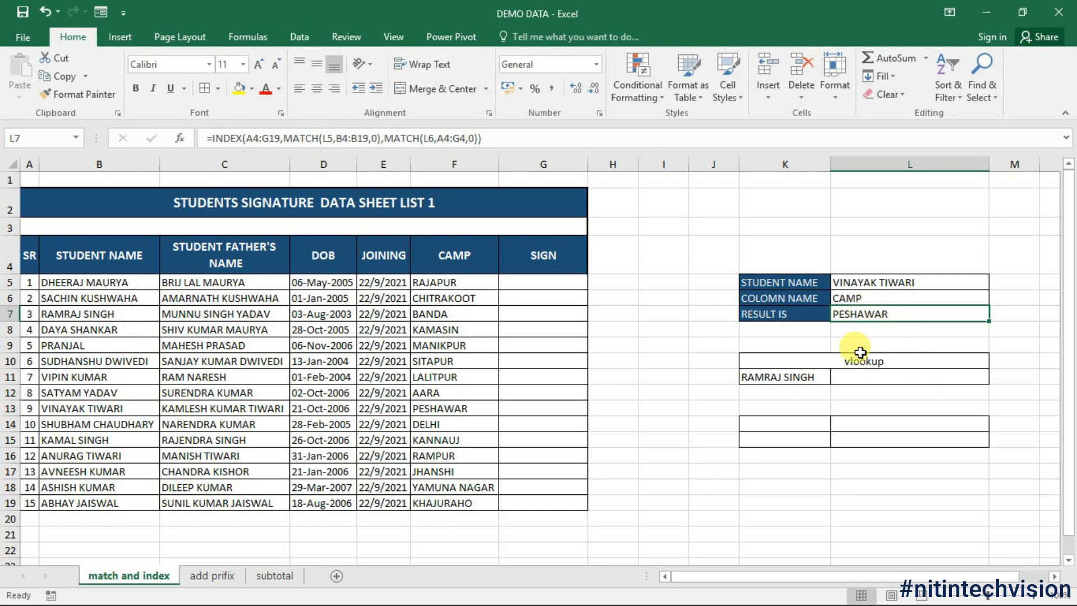
Step: Delete the result in L7 and the student name in L5, keeping CAMP in L6
{"action": "key", "text": "Delete"}
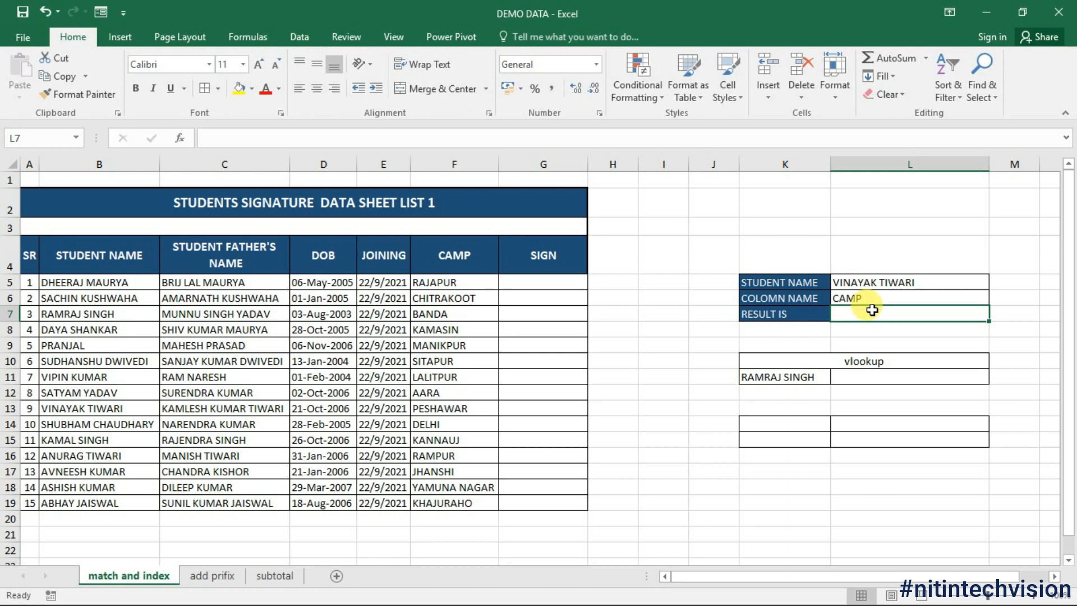
{"action": "left_click", "coordinate": [880, 284]}
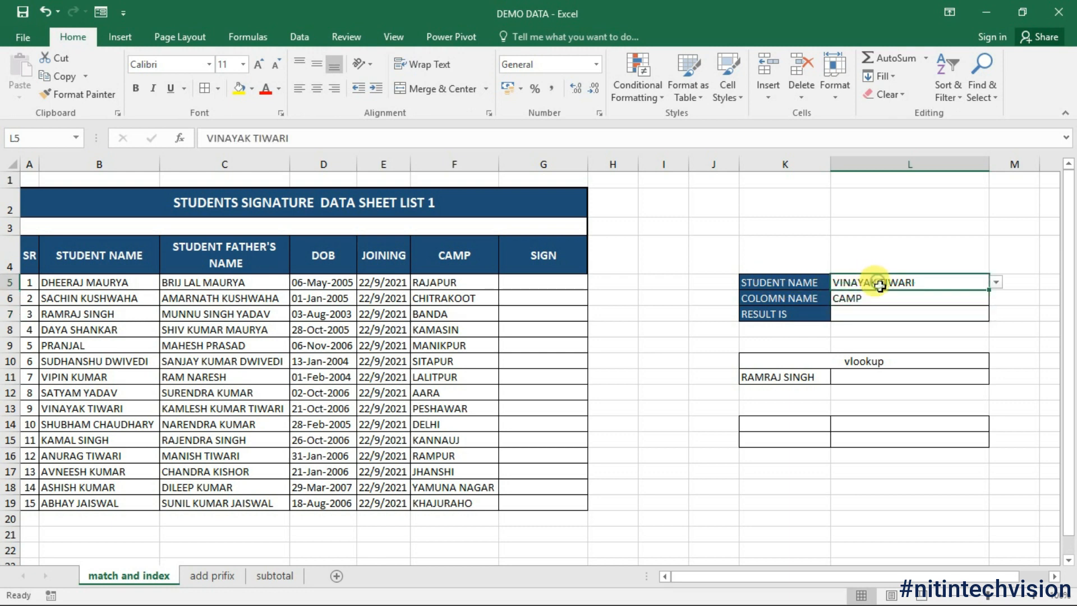
{"action": "left_click", "coordinate": [858, 300]}
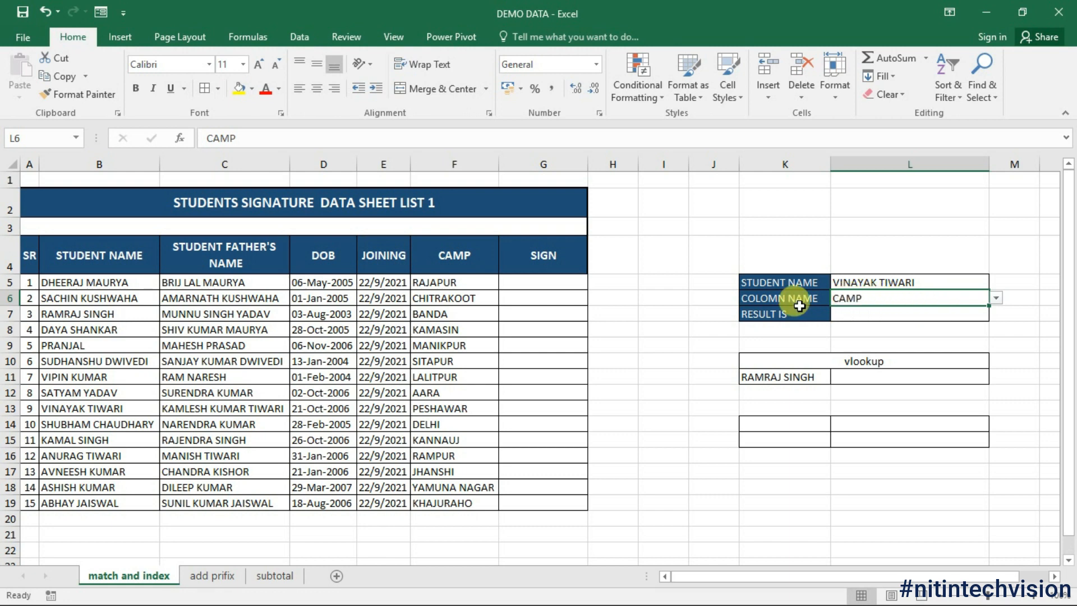
{"action": "left_click", "coordinate": [875, 314]}
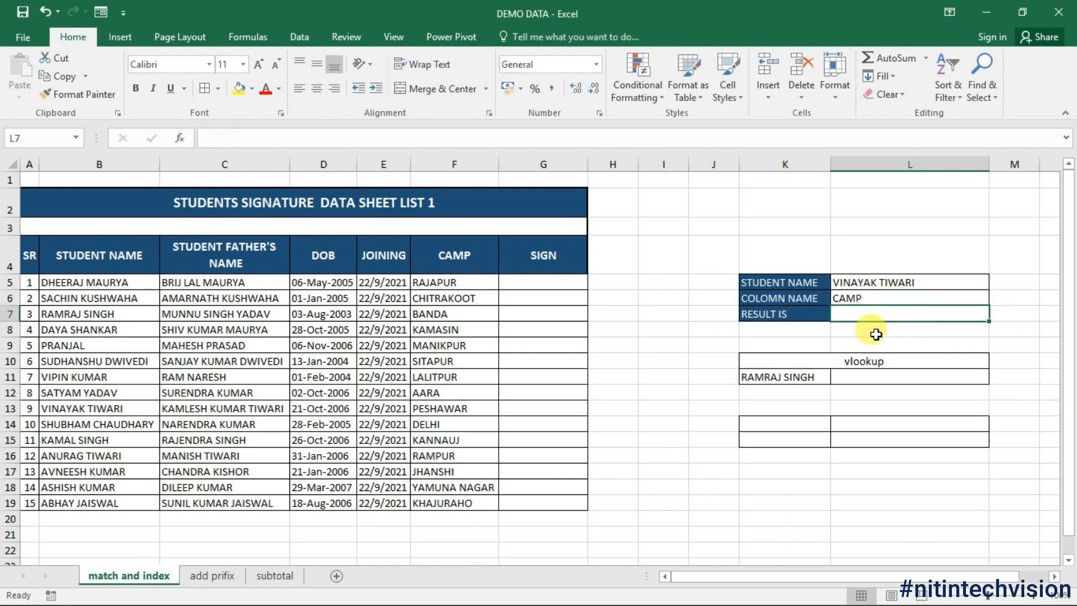
{"action": "left_click", "coordinate": [884, 299]}
{"action": "left_click", "coordinate": [996, 298]}
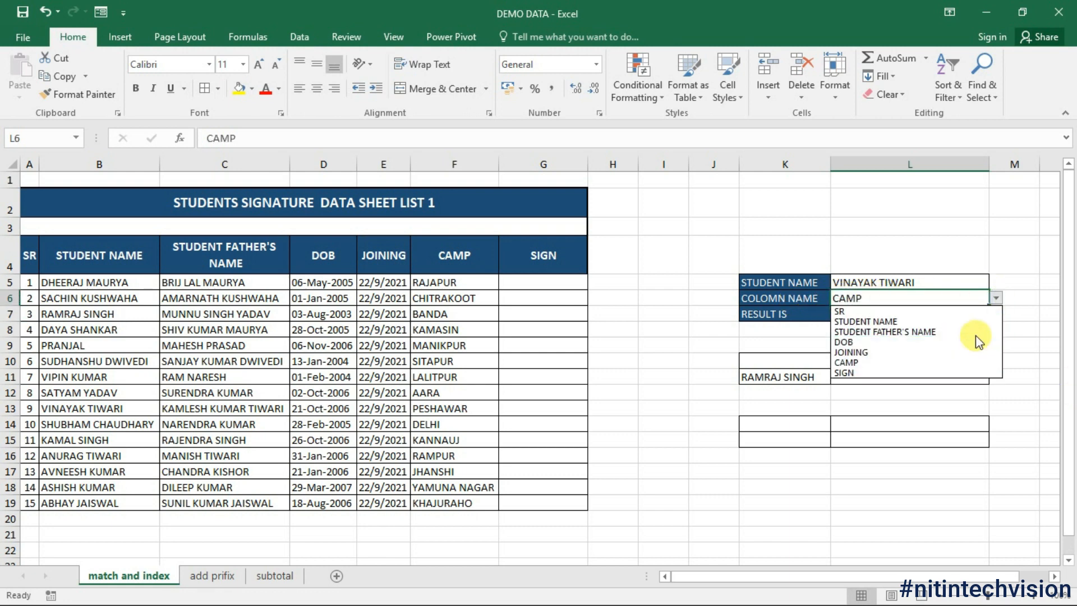
{"action": "key", "text": "Escape"}
{"action": "left_click", "coordinate": [923, 282]}
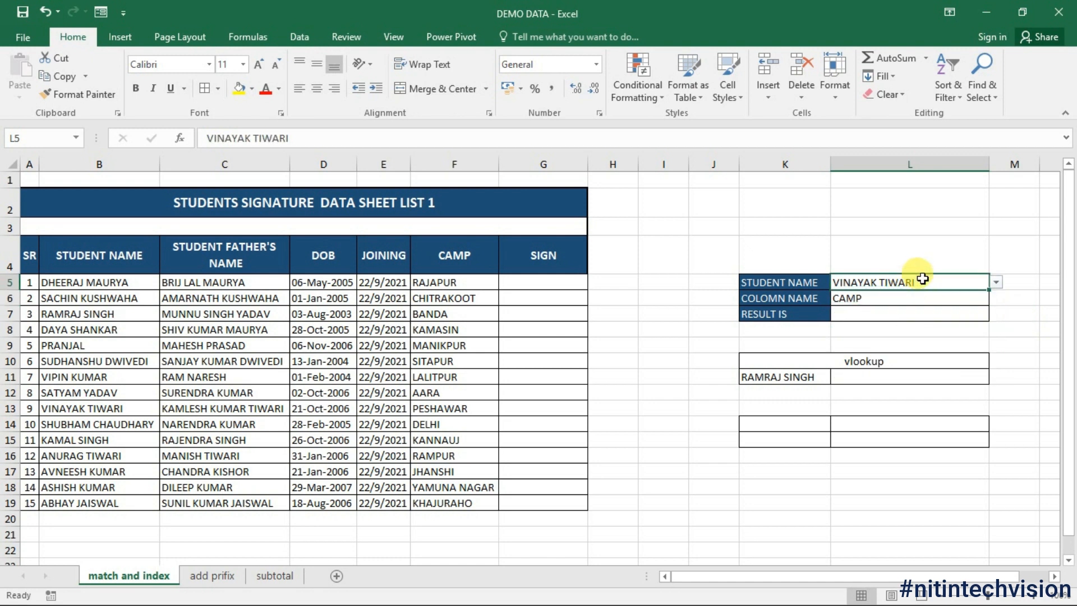
{"action": "key", "text": "Delete"}
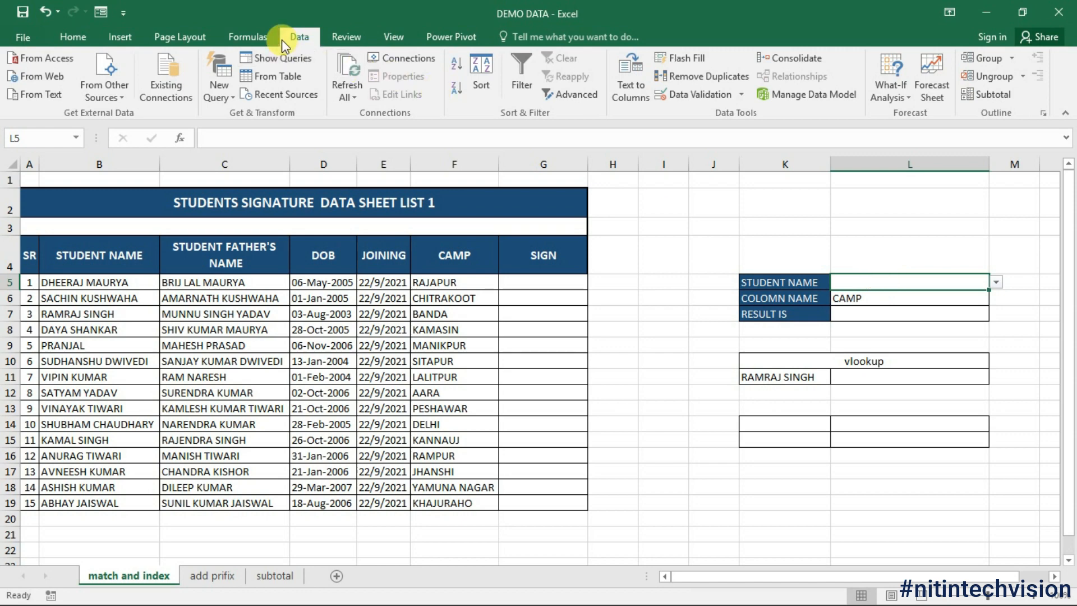
Step: Give L5 List data validation sourced from the student names B5:B19
{"action": "left_click", "coordinate": [741, 94]}
{"action": "left_click", "coordinate": [701, 108]}
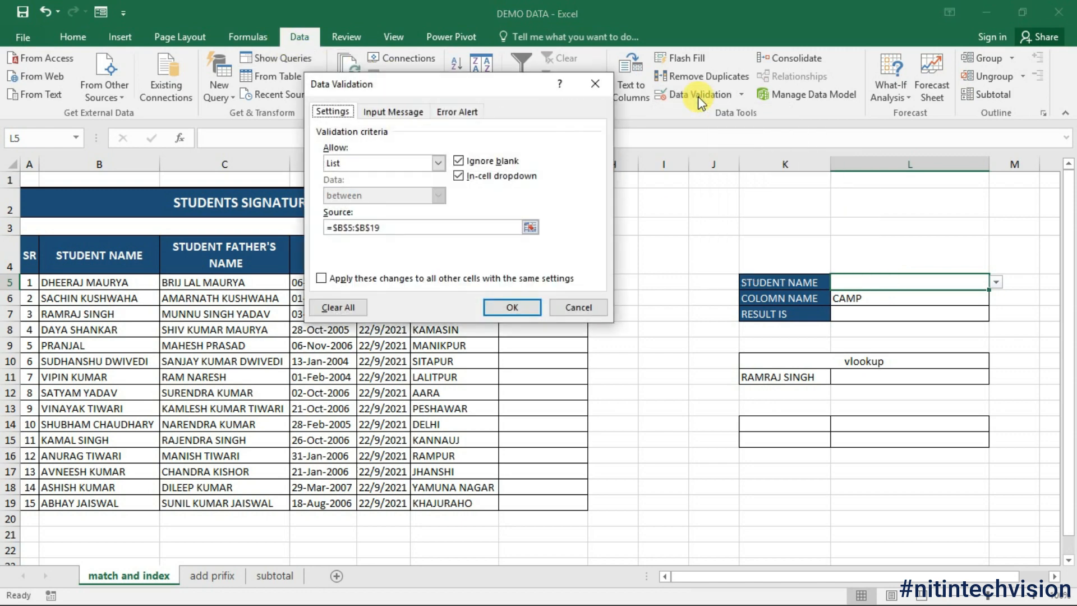
{"action": "left_click_drag", "start_coordinate": [469, 97], "coordinate": [561, 152]}
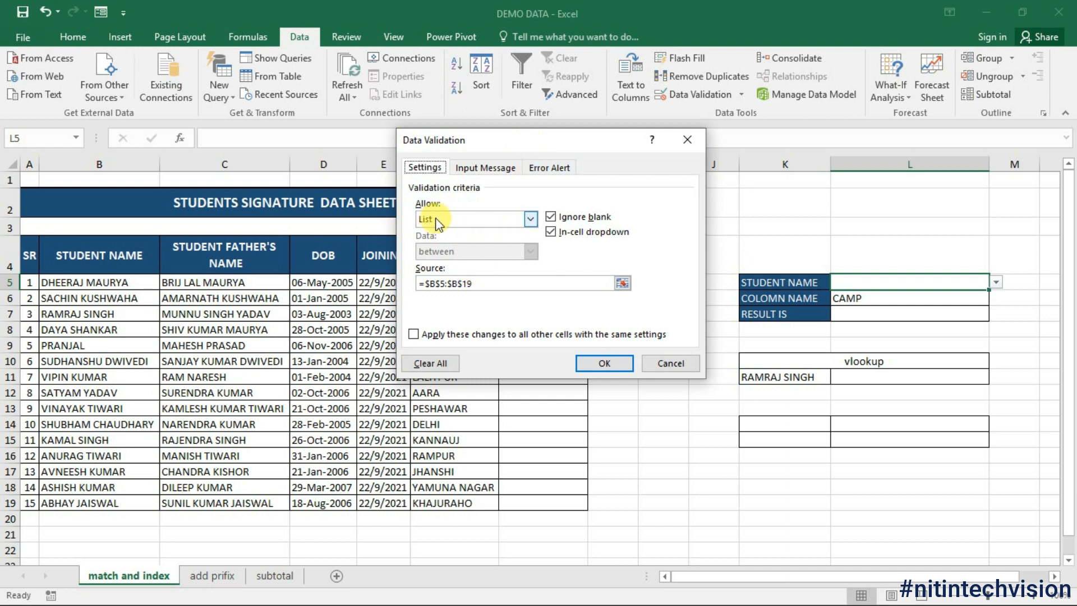
{"action": "left_click", "coordinate": [530, 218]}
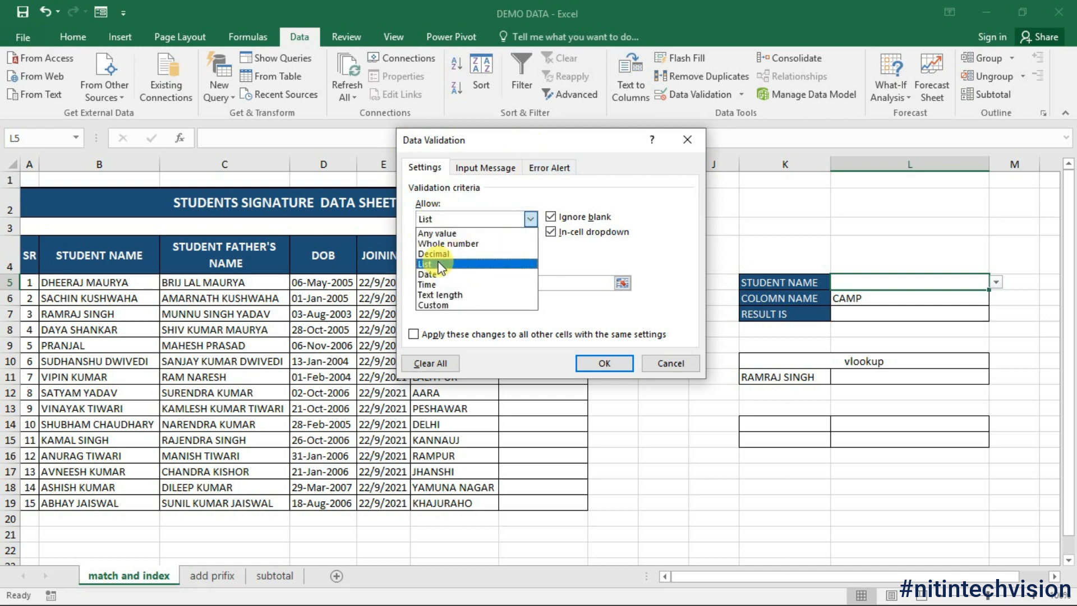
{"action": "left_click", "coordinate": [434, 261]}
{"action": "left_click", "coordinate": [421, 283]}
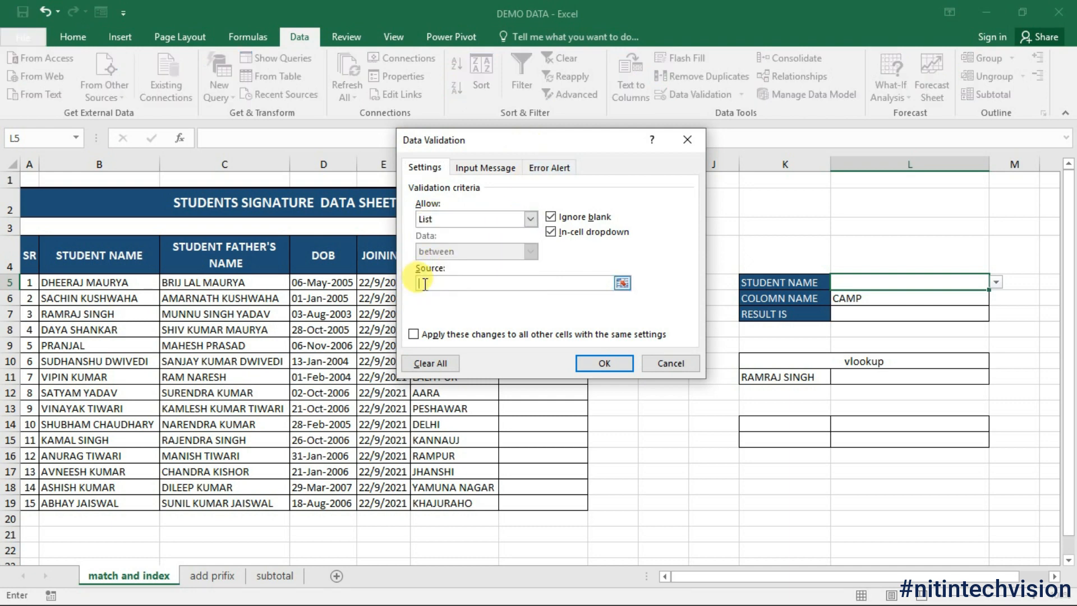
{"action": "left_click", "coordinate": [101, 284]}
{"action": "left_click_drag", "start_coordinate": [101, 284], "coordinate": [111, 505]}
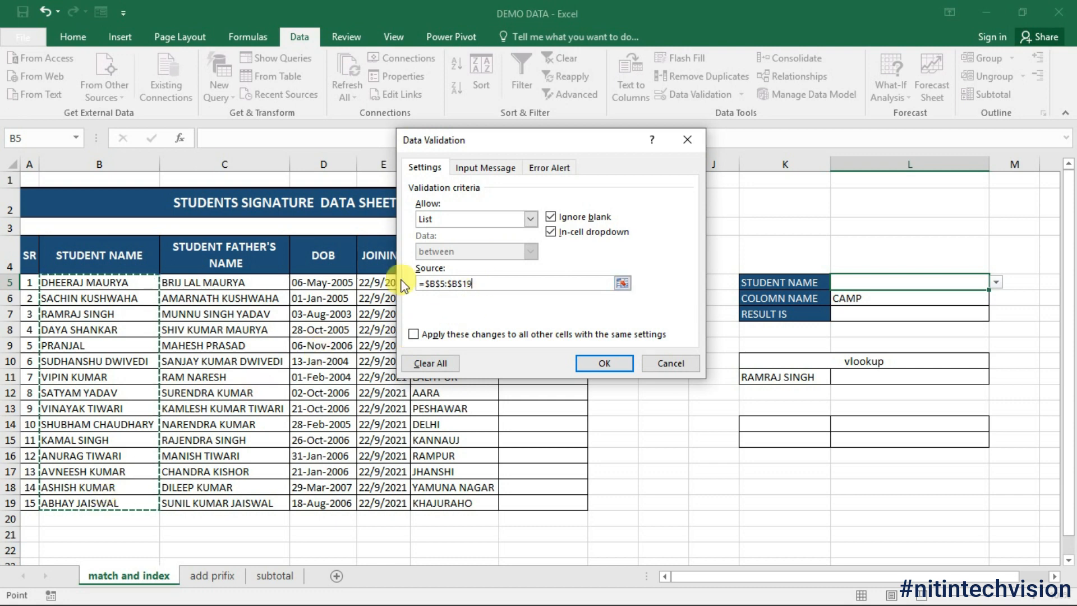
{"action": "left_click", "coordinate": [620, 365]}
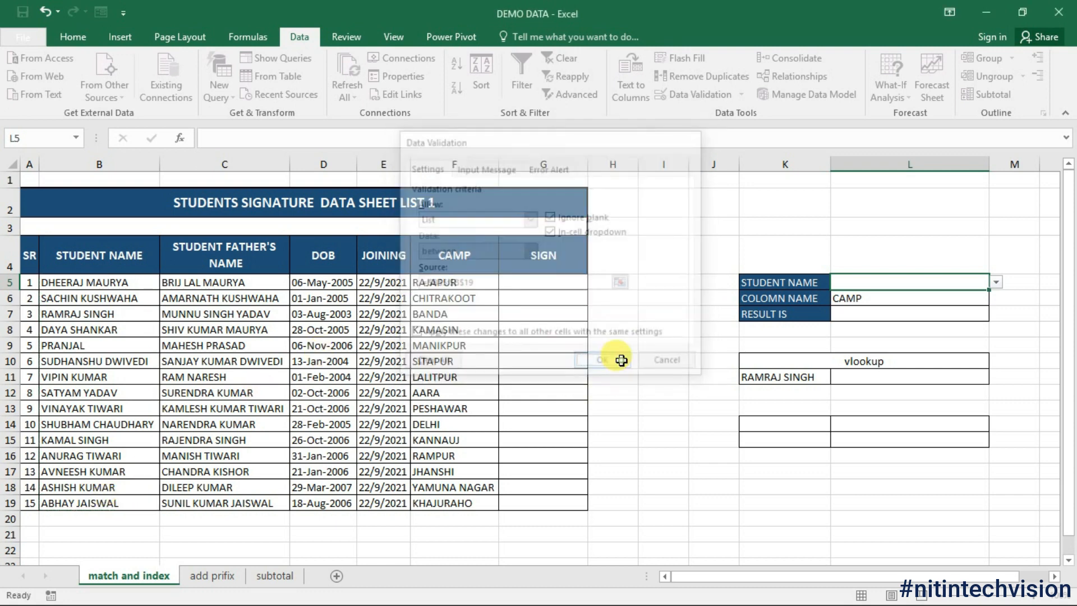
Step: Choose a student from L5's new drop-down list, then select the RESULT IS cell L7
{"action": "left_click", "coordinate": [1036, 328]}
{"action": "left_click", "coordinate": [984, 282]}
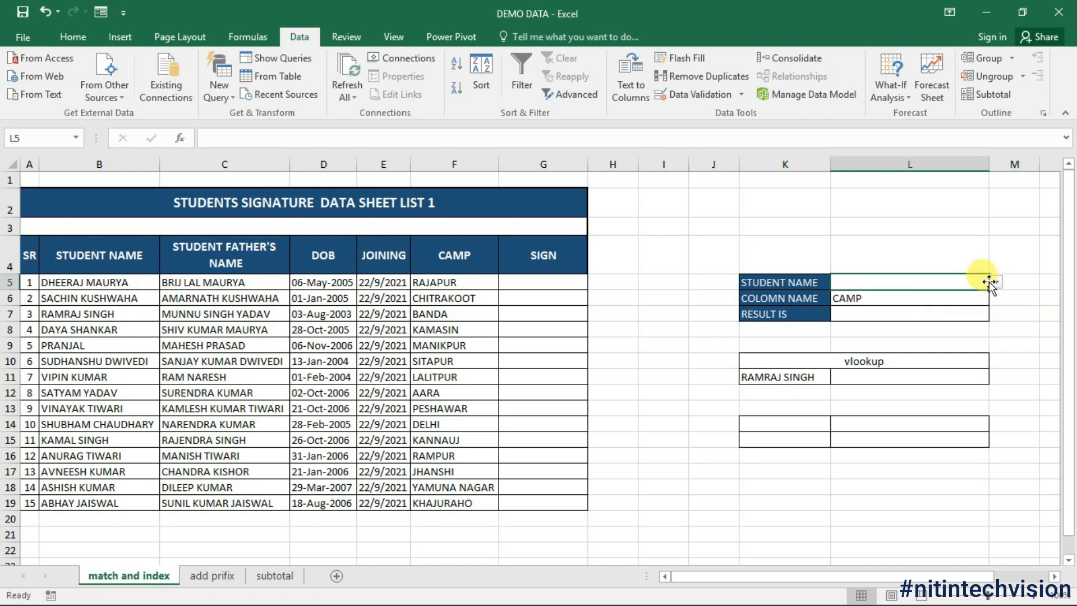
{"action": "left_click", "coordinate": [996, 283]}
{"action": "left_click", "coordinate": [897, 324]}
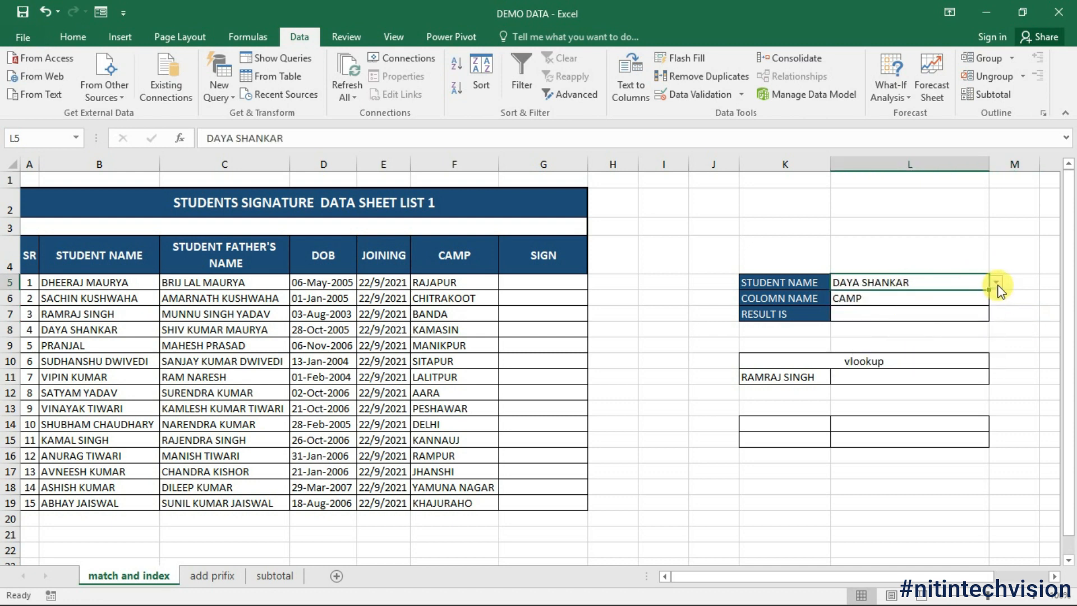
{"action": "left_click", "coordinate": [909, 297]}
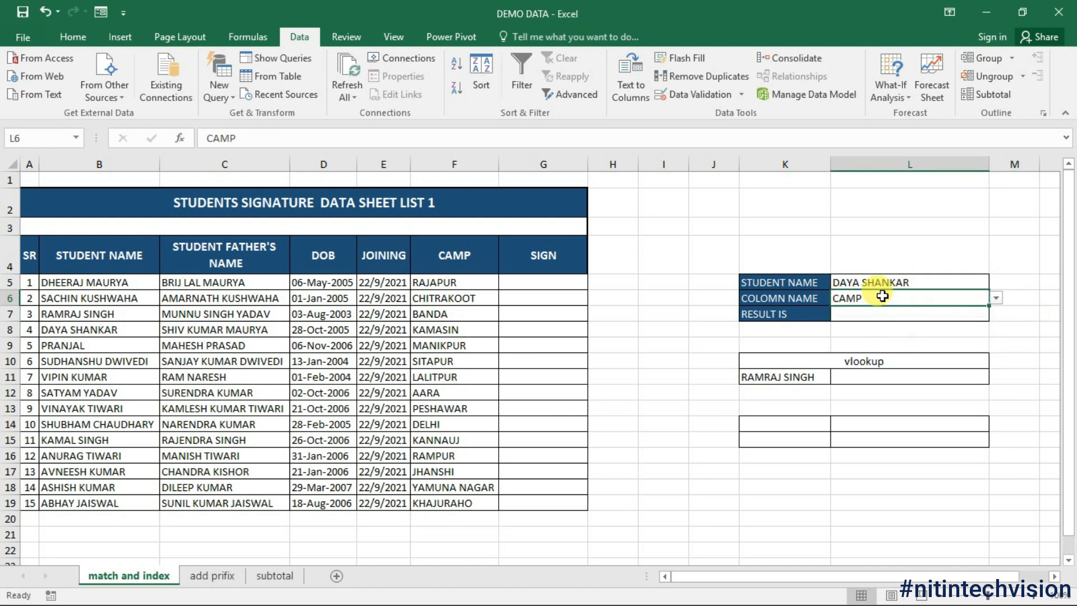
{"action": "left_click", "coordinate": [879, 316]}
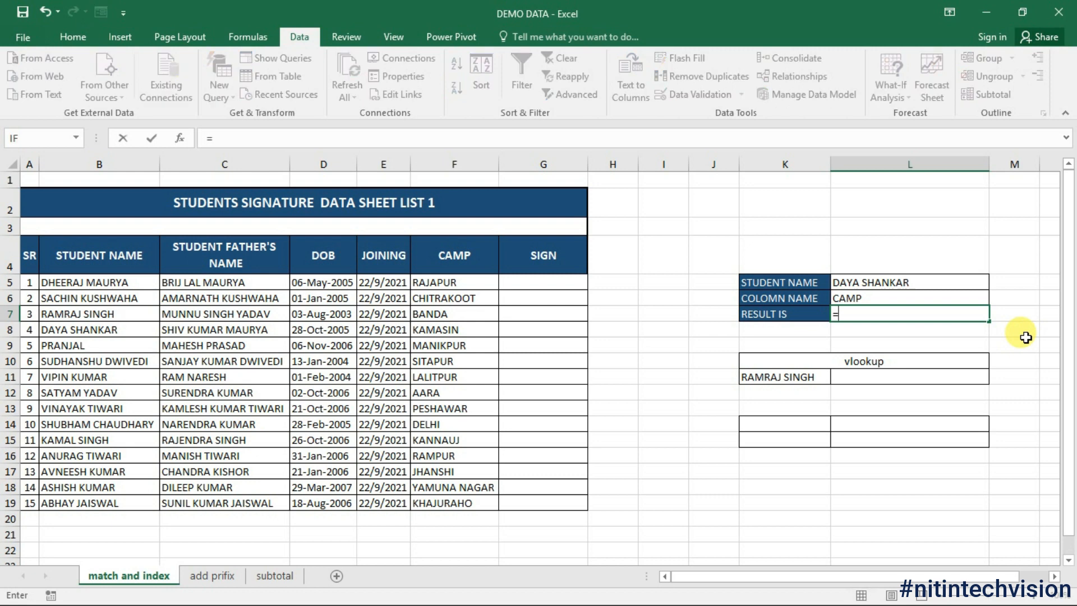
Step: In L7, begin =INDEX( using the whole student table A4:G19 as the array
{"action": "type", "text": "index"}
{"action": "key", "text": "Tab"}
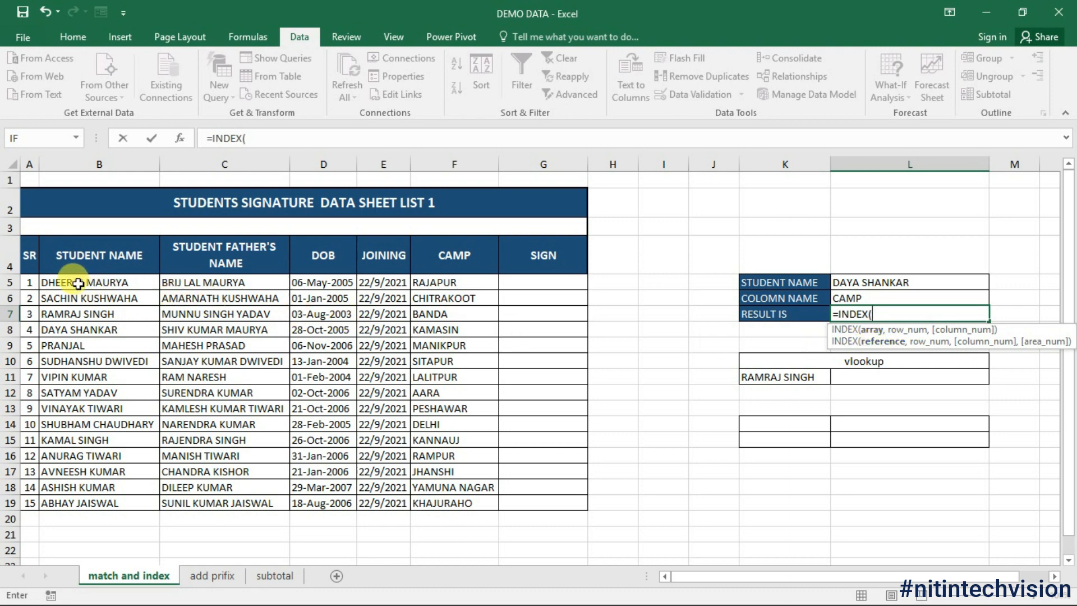
{"action": "left_click_drag", "start_coordinate": [58, 267], "coordinate": [438, 454]}
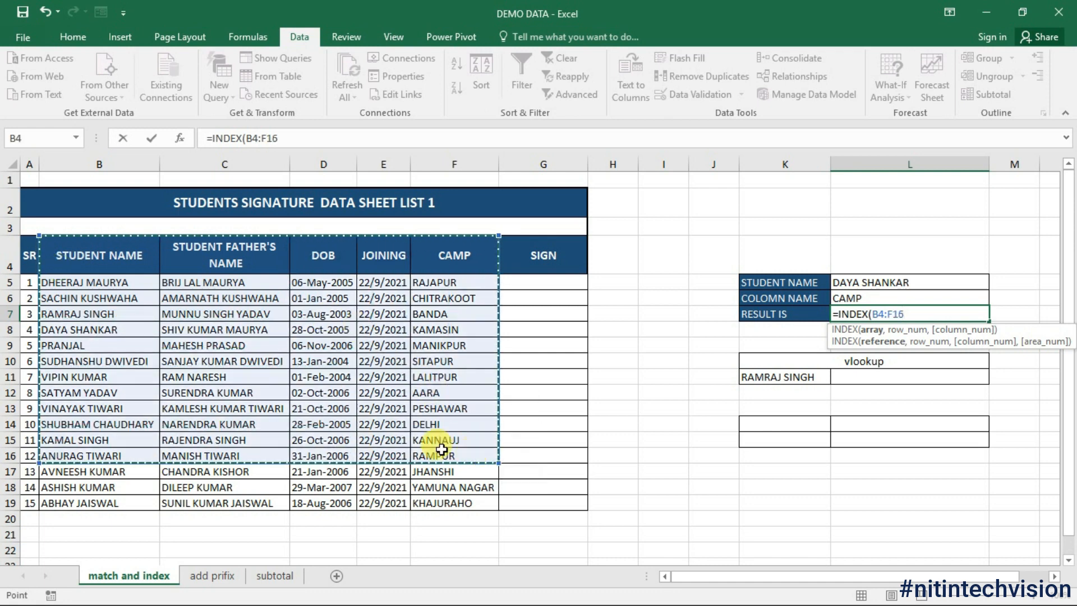
{"action": "left_click_drag", "start_coordinate": [27, 251], "coordinate": [526, 504]}
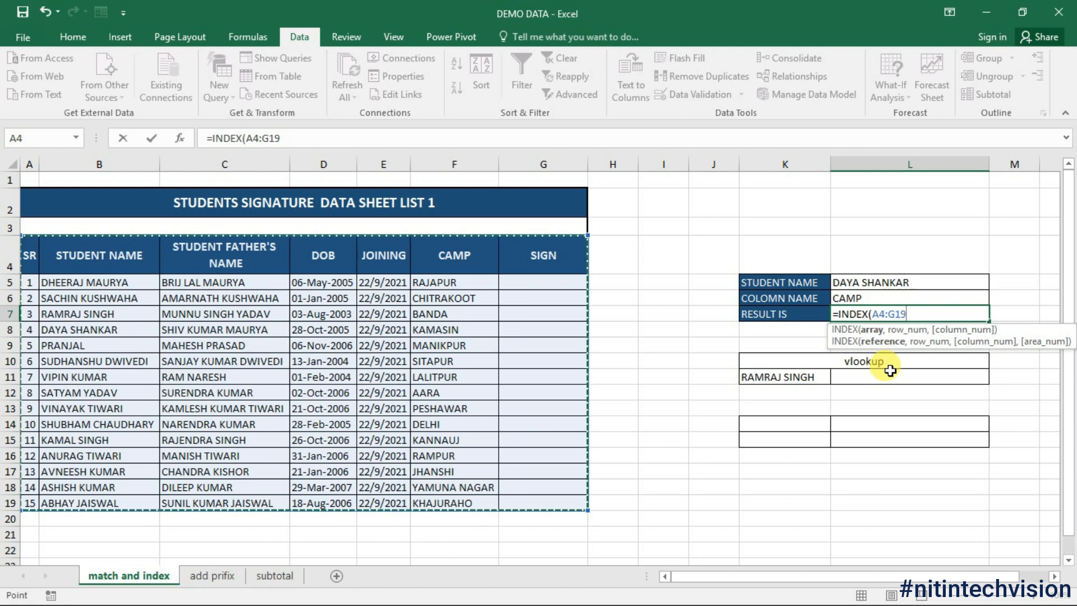
{"action": "type", "text": ","}
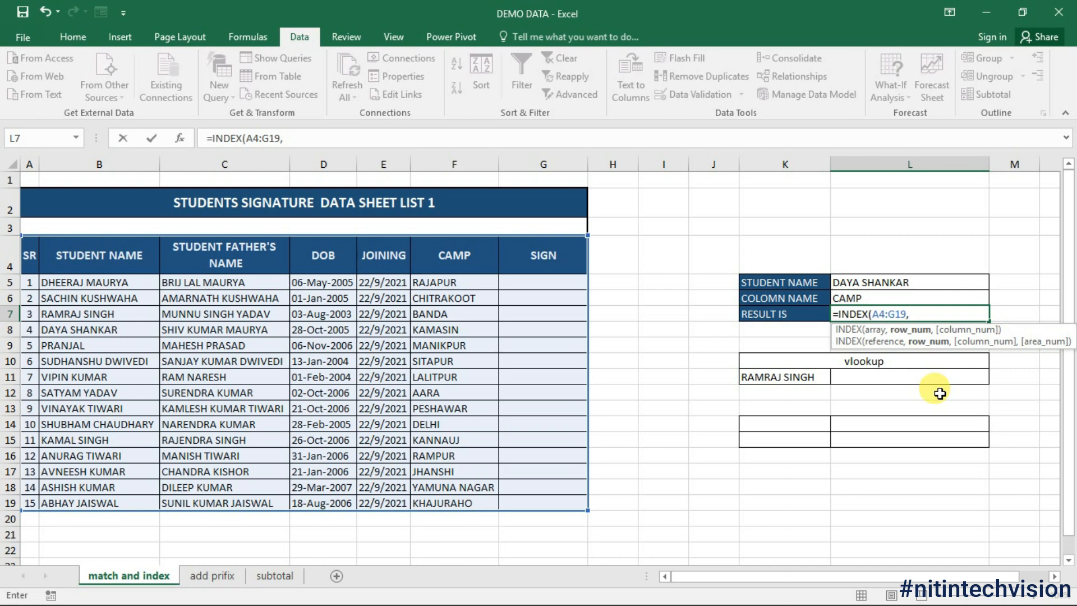
Step: Set the INDEX row number to MATCH(L5,B4:B19,0), an exact match of the chosen student name
{"action": "type", "text": "matc"}
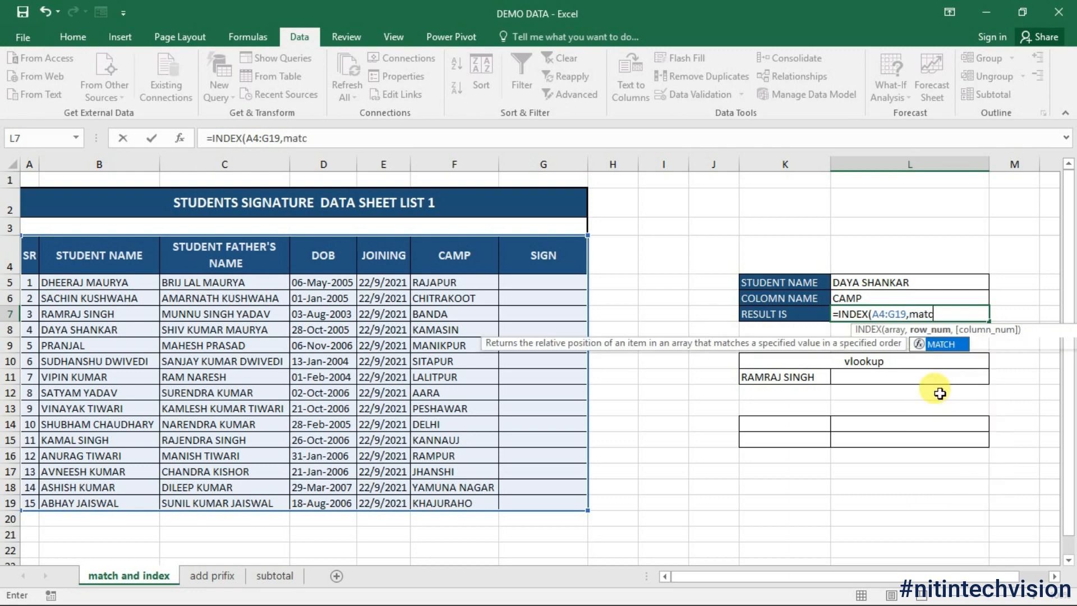
{"action": "key", "text": "Tab"}
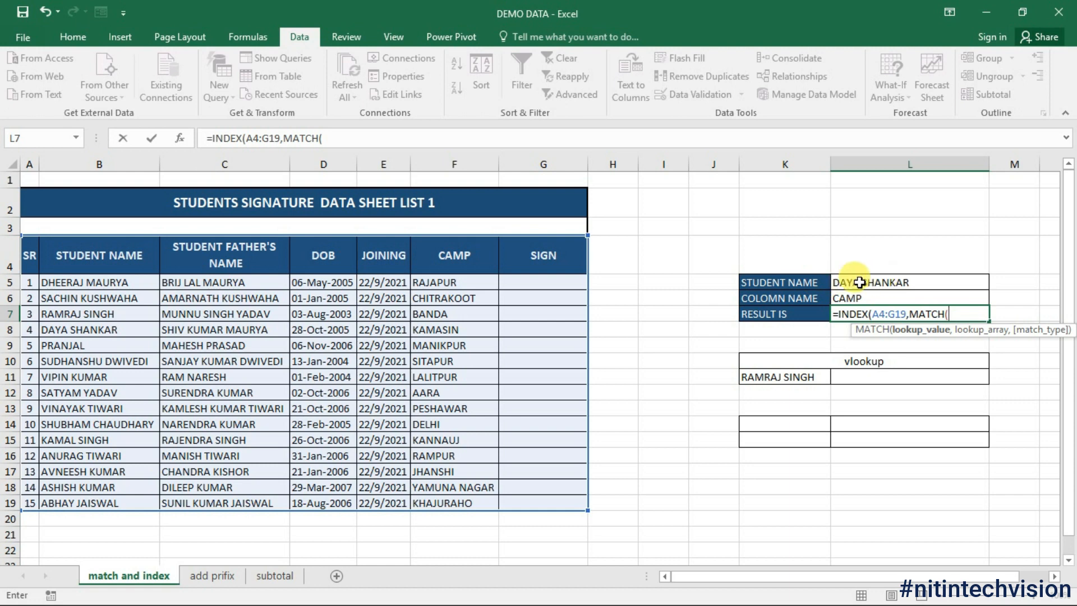
{"action": "left_click", "coordinate": [891, 282]}
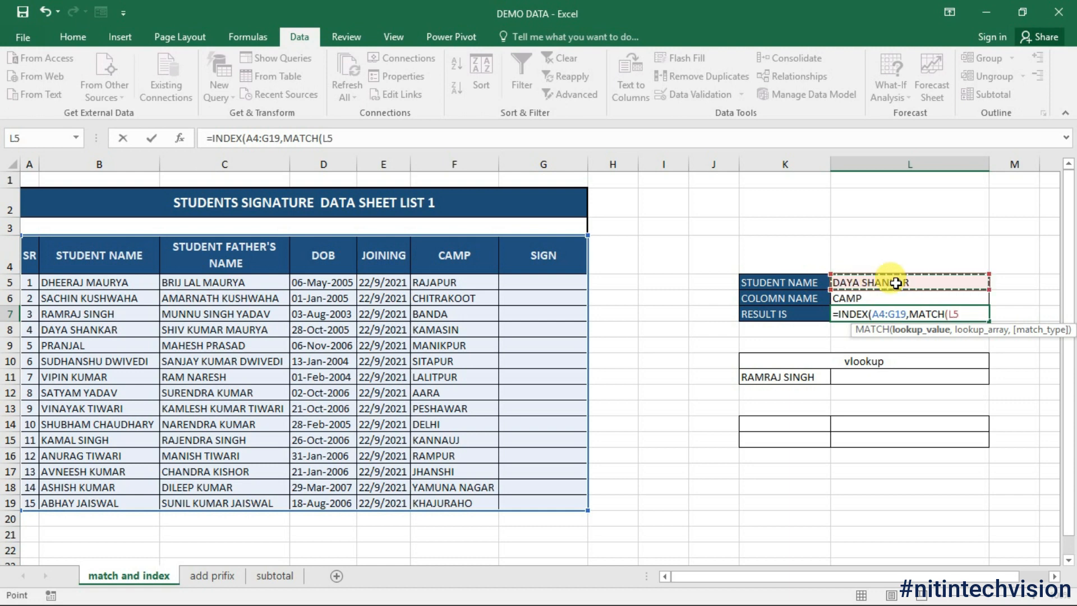
{"action": "type", "text": ","}
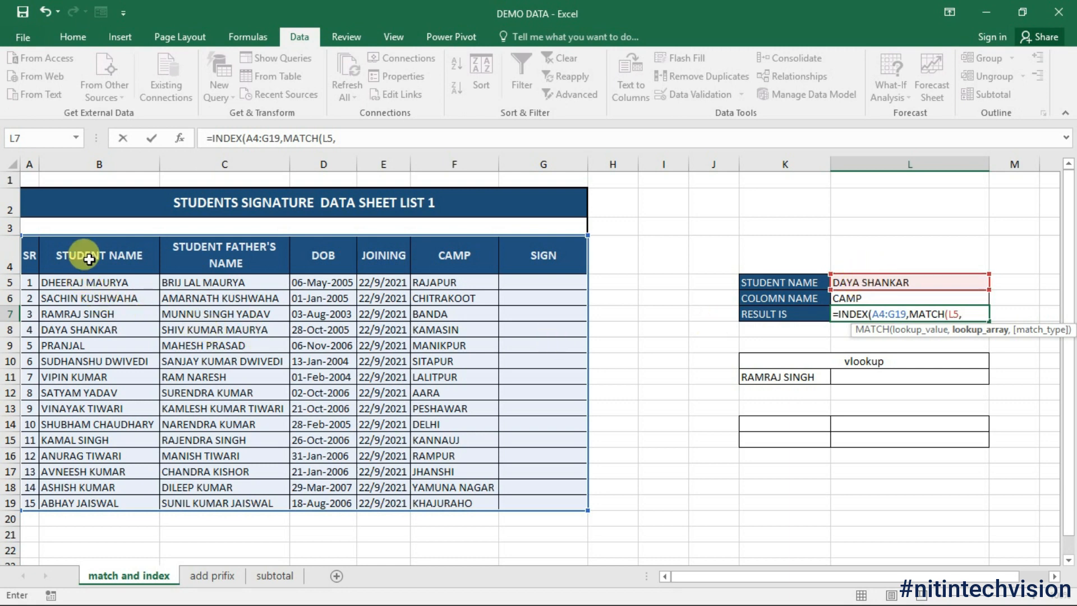
{"action": "left_click_drag", "start_coordinate": [89, 258], "coordinate": [88, 506]}
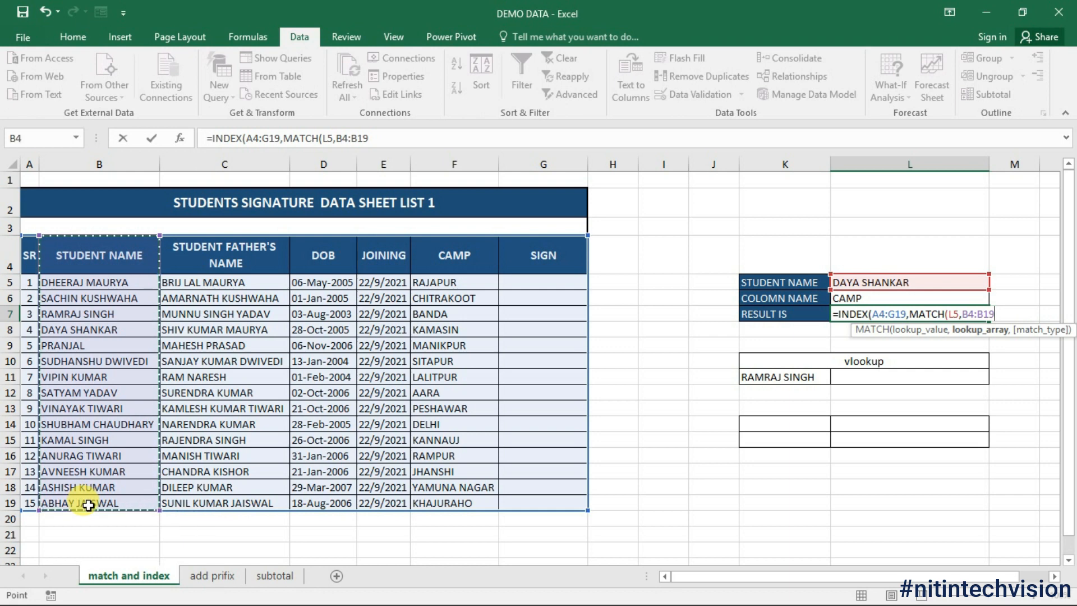
{"action": "type", "text": ","}
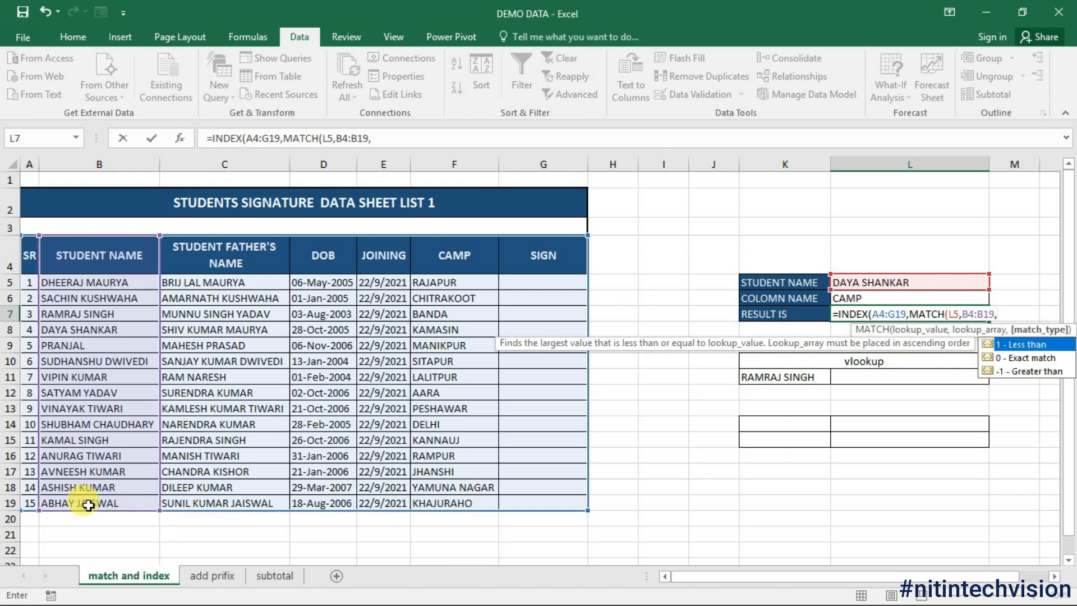
{"action": "type", "text": "0)"}
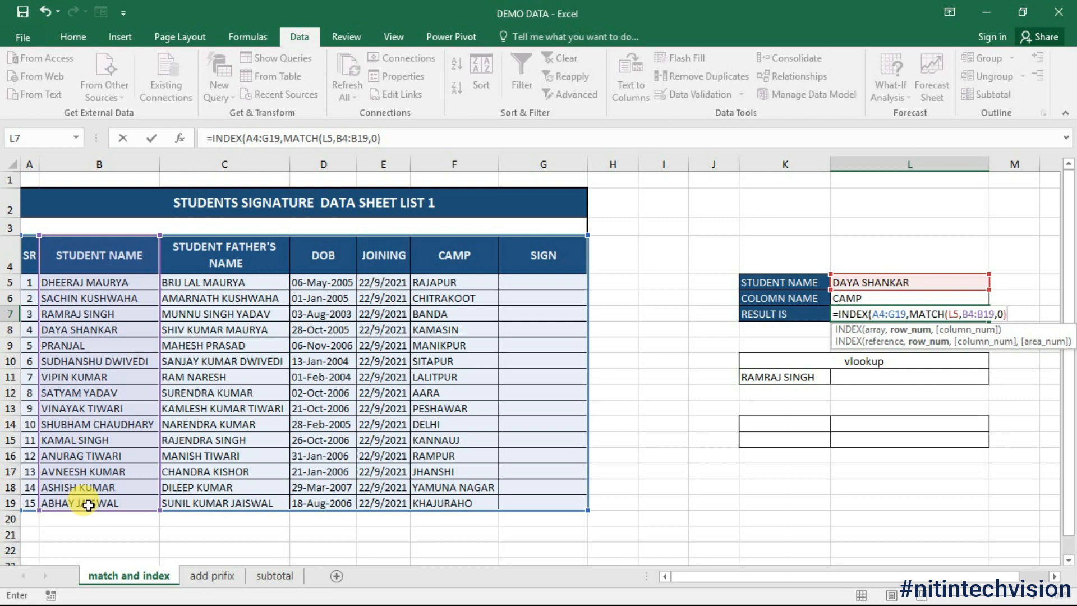
{"action": "type", "text": ","}
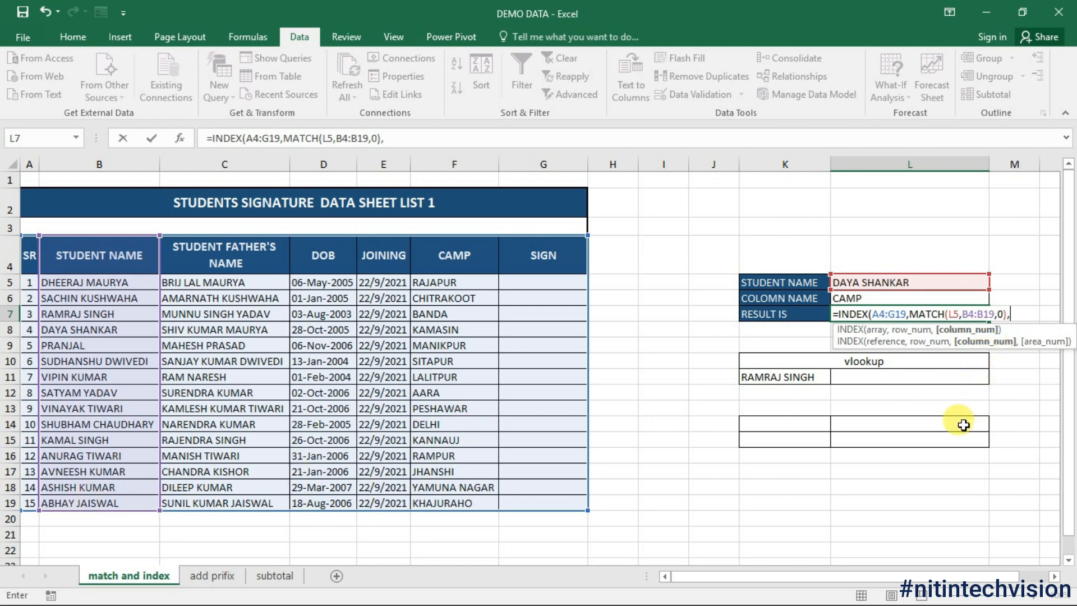
Step: Add MATCH(L6,A4:G4,0) on the header row as the column number and commit L7's formula
{"action": "type", "text": "MATCH("}
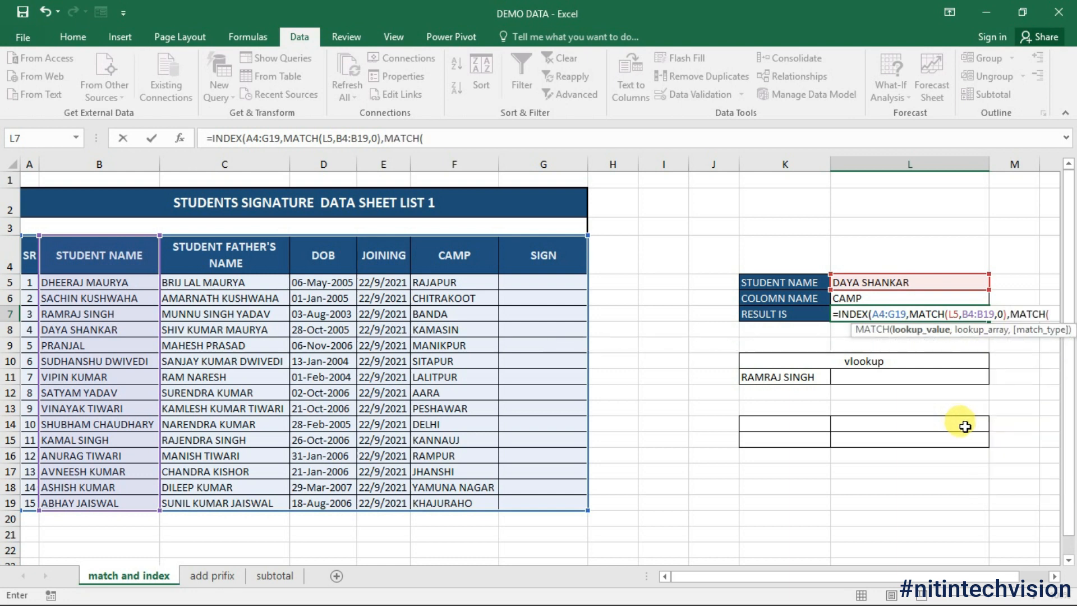
{"action": "left_click", "coordinate": [861, 297]}
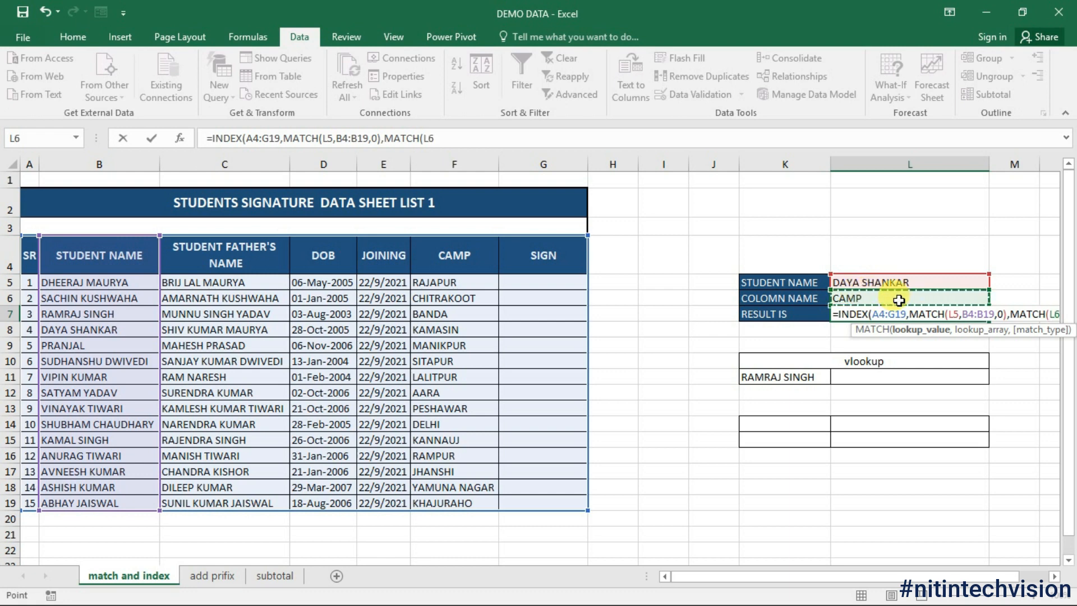
{"action": "type", "text": ","}
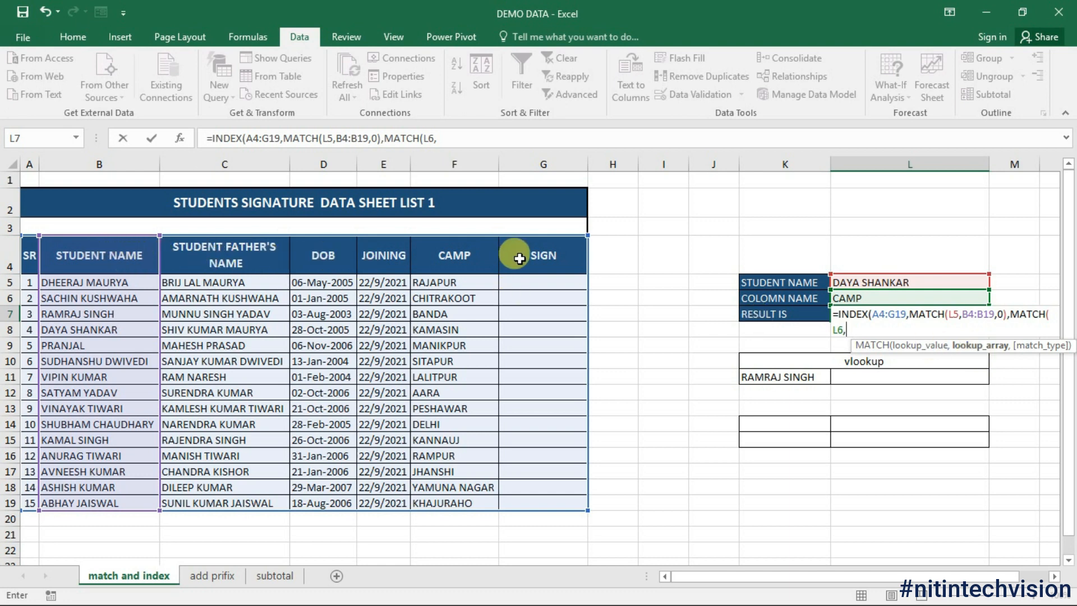
{"action": "left_click", "coordinate": [80, 259]}
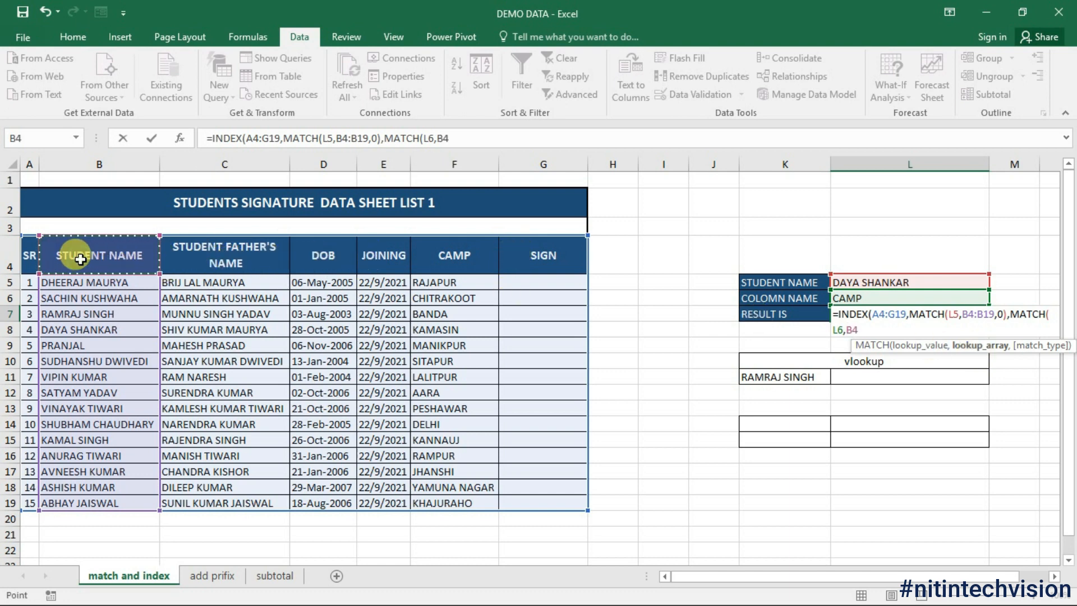
{"action": "left_click_drag", "start_coordinate": [29, 257], "coordinate": [584, 259]}
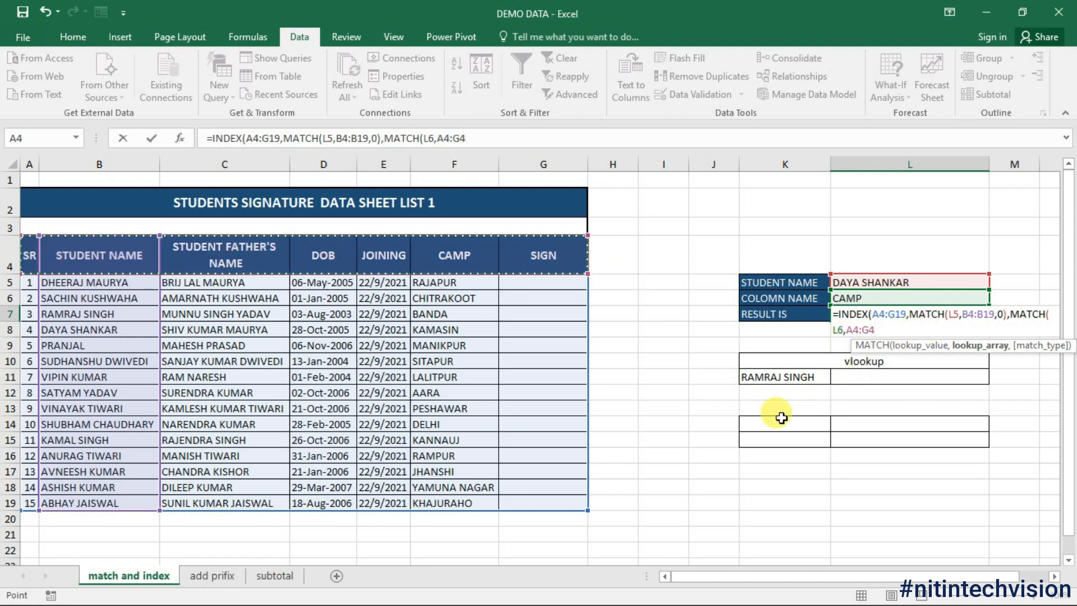
{"action": "type", "text": ",0"}
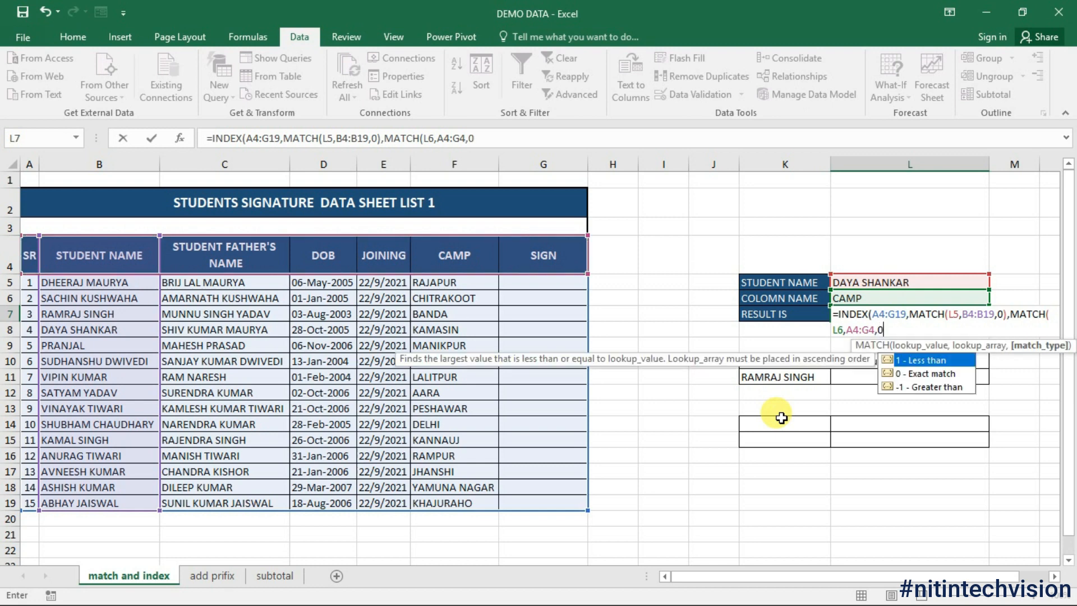
{"action": "type", "text": ")"}
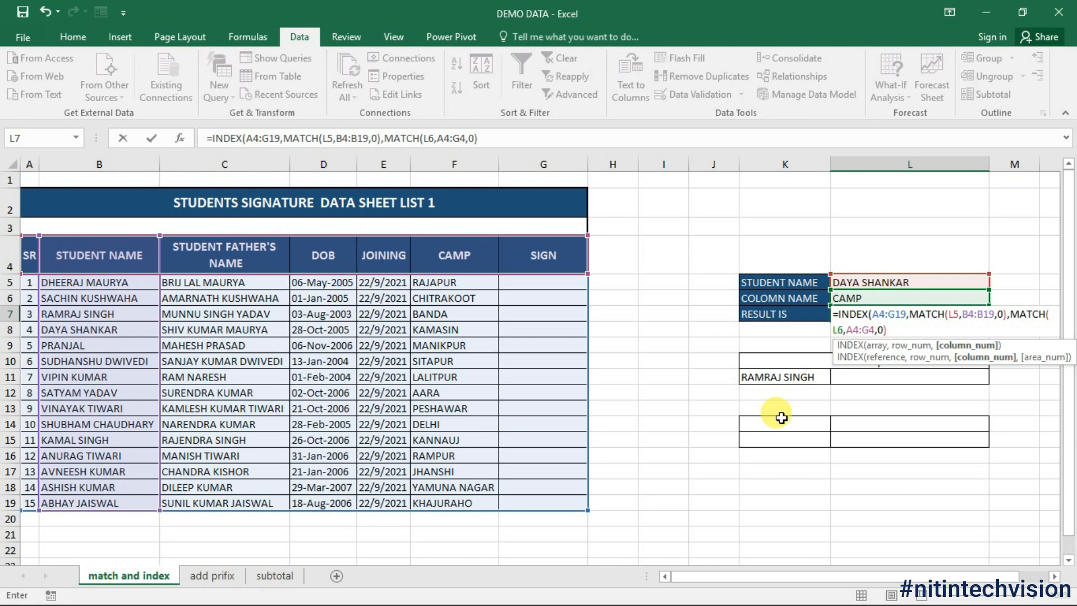
{"action": "type", "text": ")"}
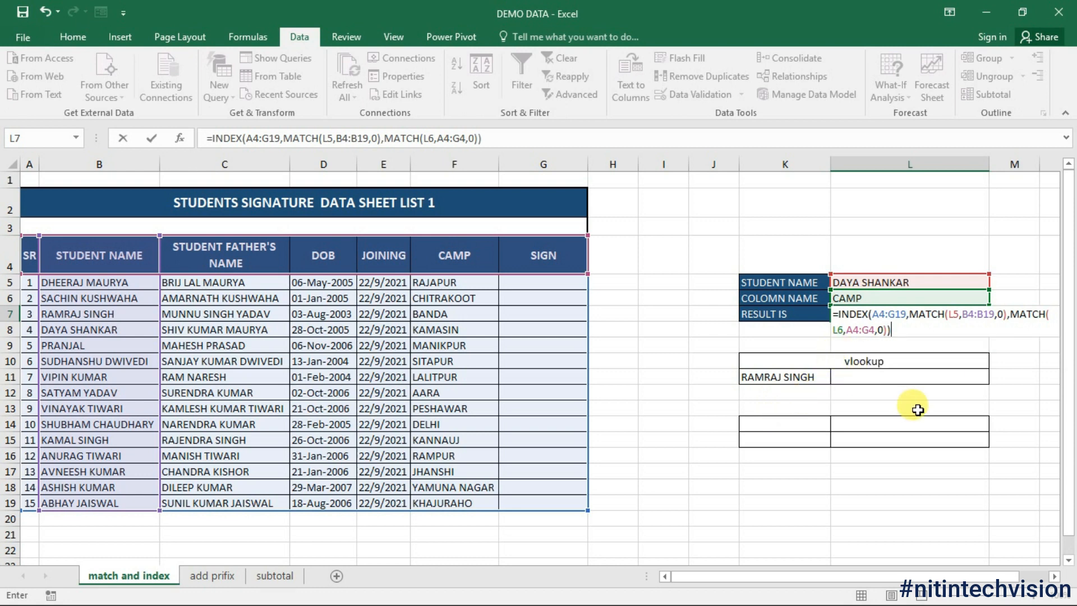
{"action": "key", "text": "Return"}
{"action": "left_click", "coordinate": [872, 313]}
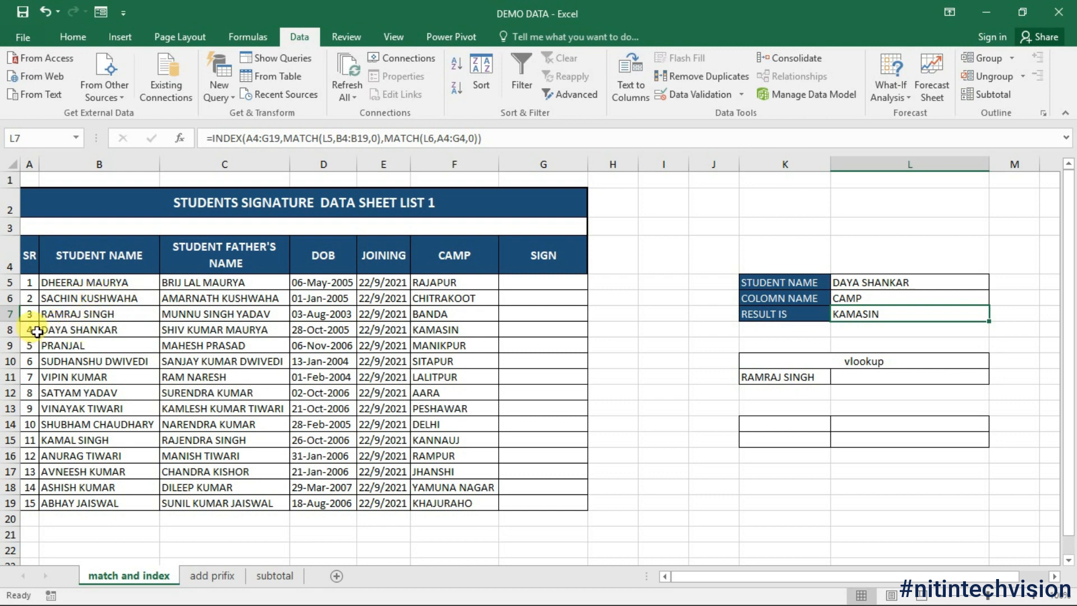
{"action": "left_click", "coordinate": [434, 331]}
{"action": "left_click", "coordinate": [922, 282]}
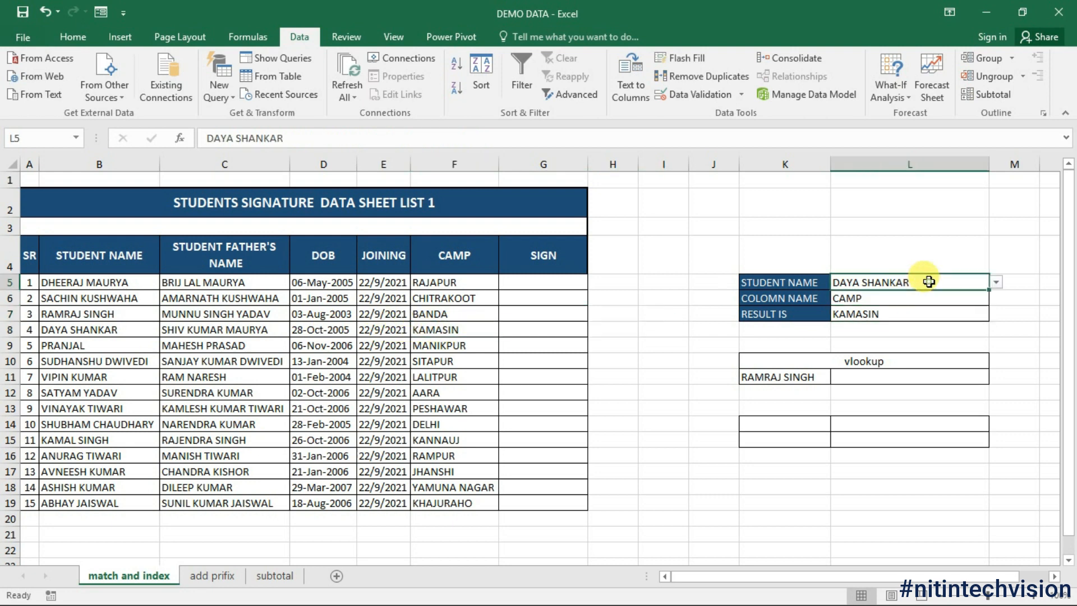
{"action": "left_click", "coordinate": [998, 282]}
{"action": "left_click", "coordinate": [945, 346]}
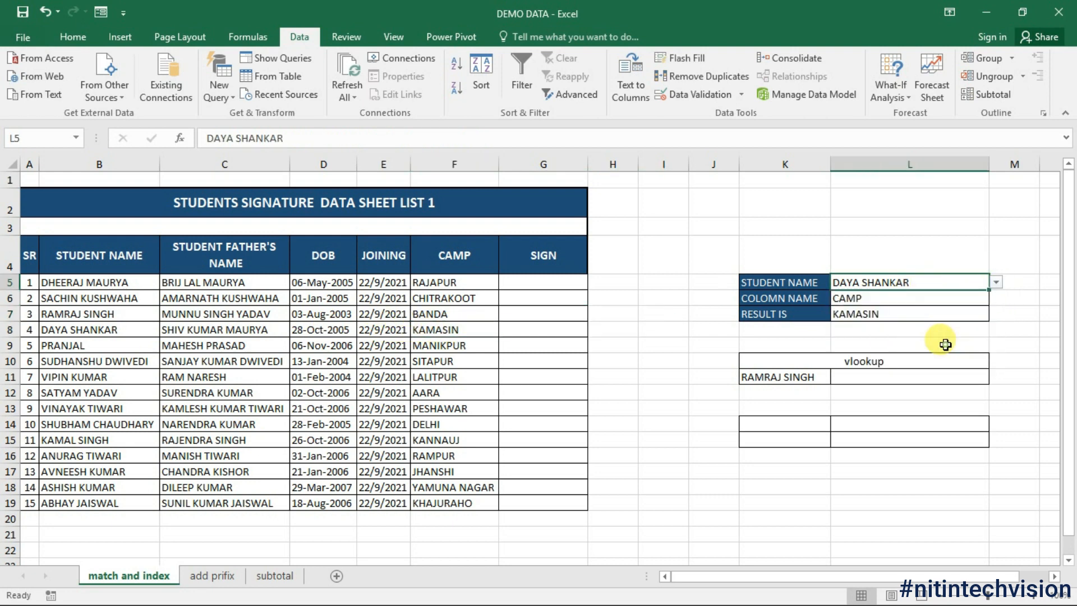
{"action": "left_click", "coordinate": [949, 298]}
{"action": "left_click", "coordinate": [997, 302]}
{"action": "left_click", "coordinate": [975, 332]}
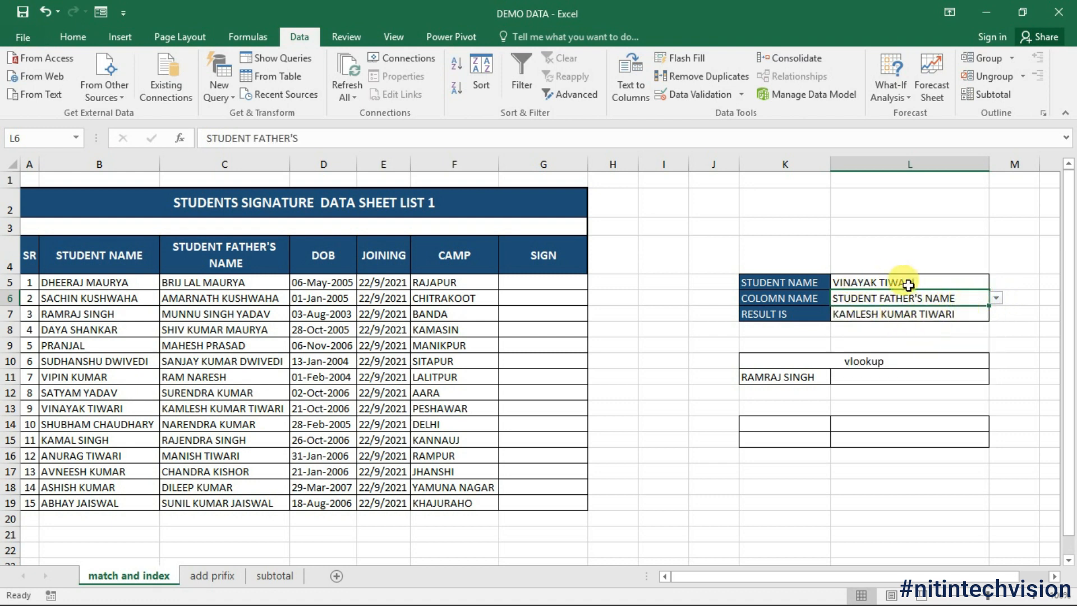
{"action": "key", "text": "Down"}
{"action": "key", "text": "Down"}
{"action": "left_click", "coordinate": [891, 282]}
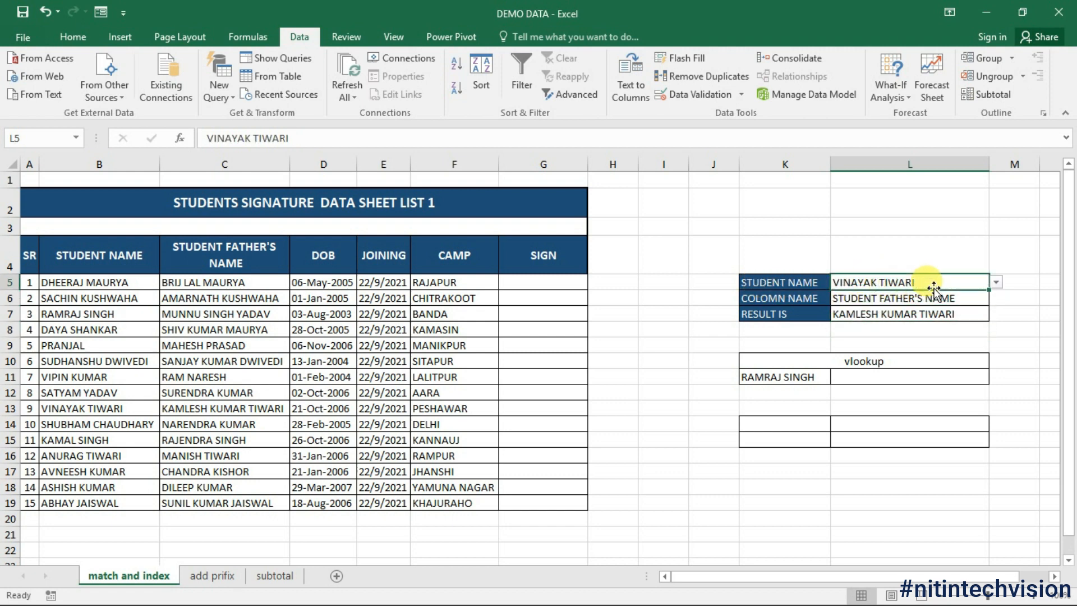
{"action": "left_click", "coordinate": [884, 304]}
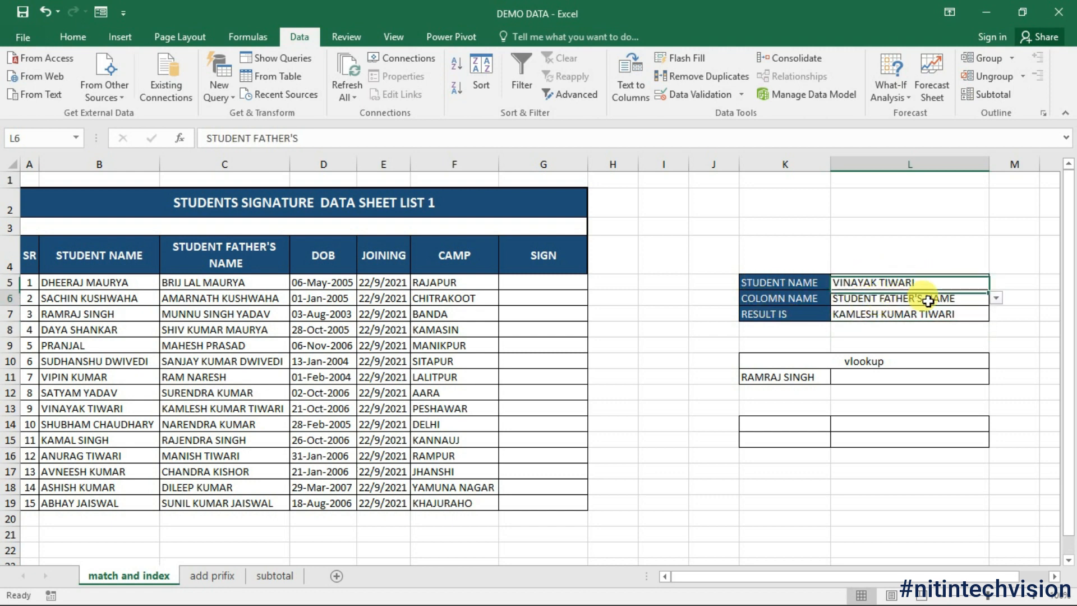
{"action": "left_click", "coordinate": [895, 317]}
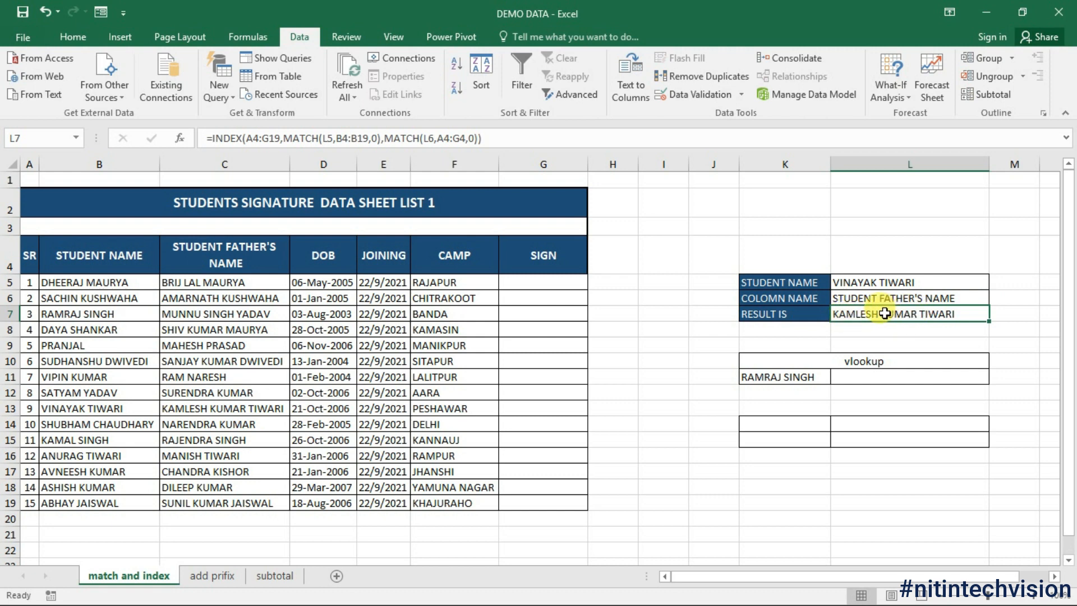
{"action": "left_click", "coordinate": [186, 408]}
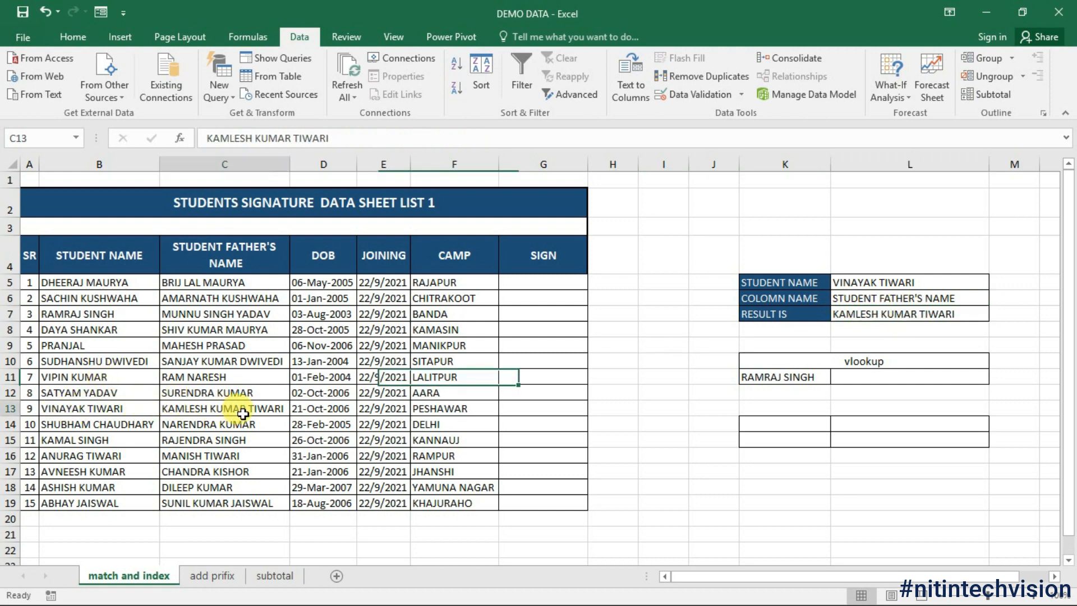
{"action": "left_click_drag", "start_coordinate": [130, 410], "coordinate": [175, 411]}
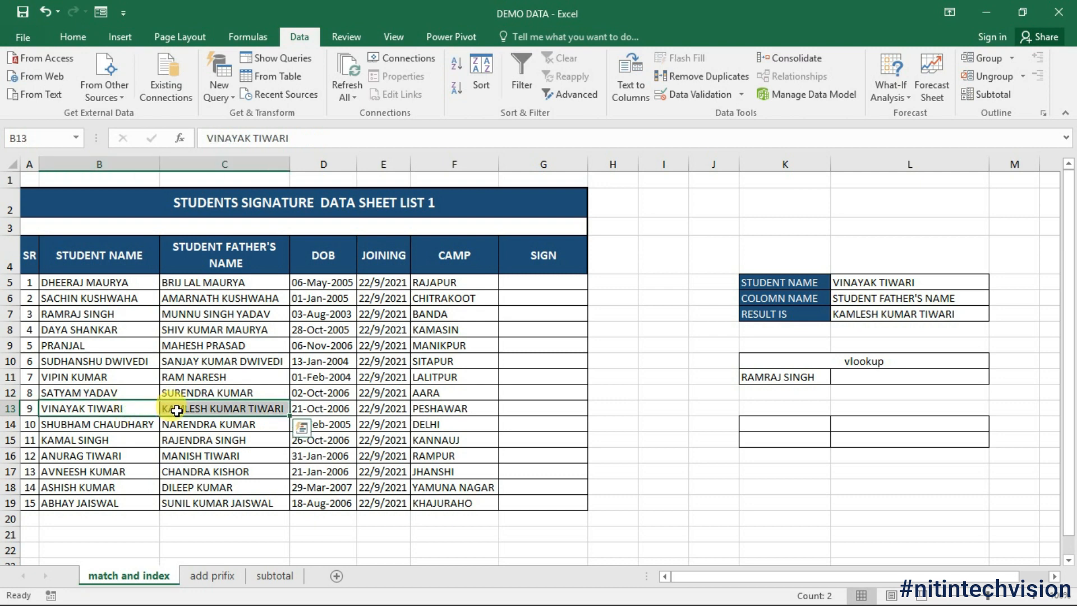
{"action": "left_click", "coordinate": [876, 328]}
{"action": "left_click", "coordinate": [874, 375]}
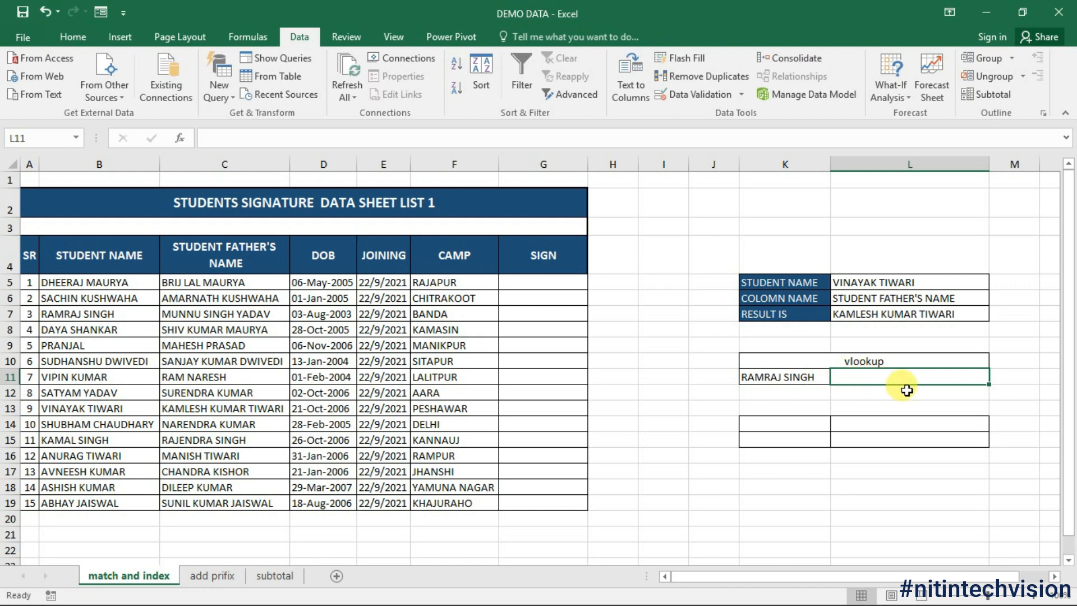
Step: Enter =VLOOKUP(K11,B4:G19,2,0) in L11 to return the father's name for K11's student
{"action": "type", "text": "="}
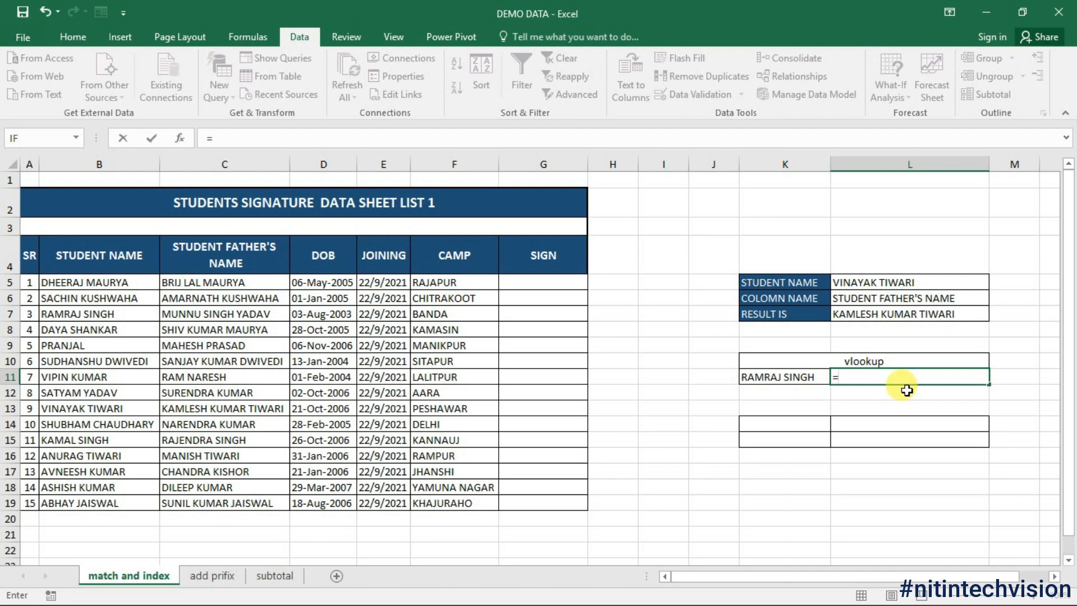
{"action": "type", "text": "vlook"}
{"action": "key", "text": "Tab"}
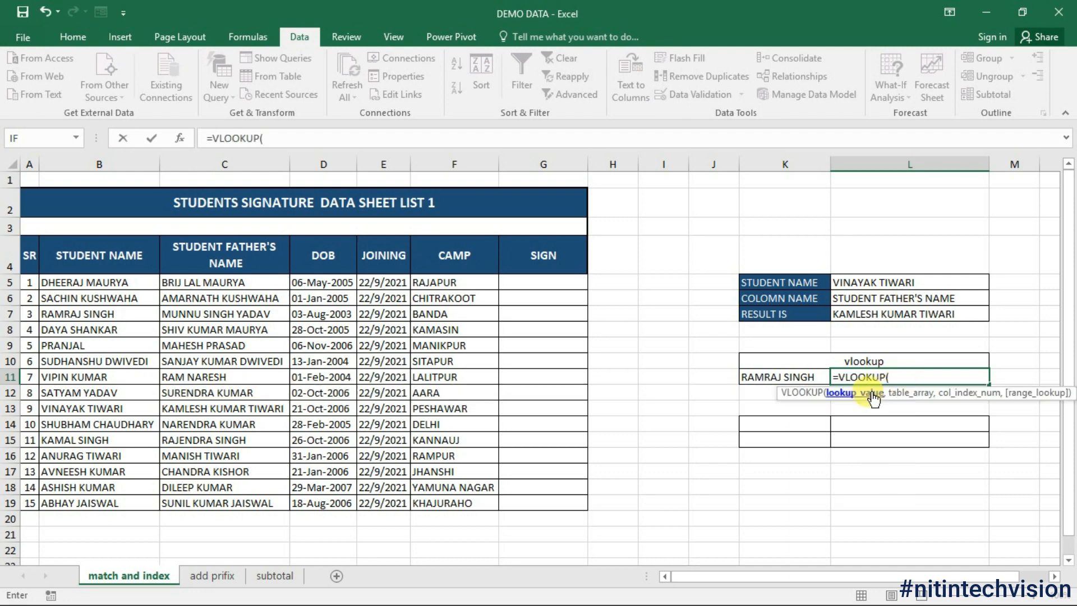
{"action": "left_click", "coordinate": [770, 377]}
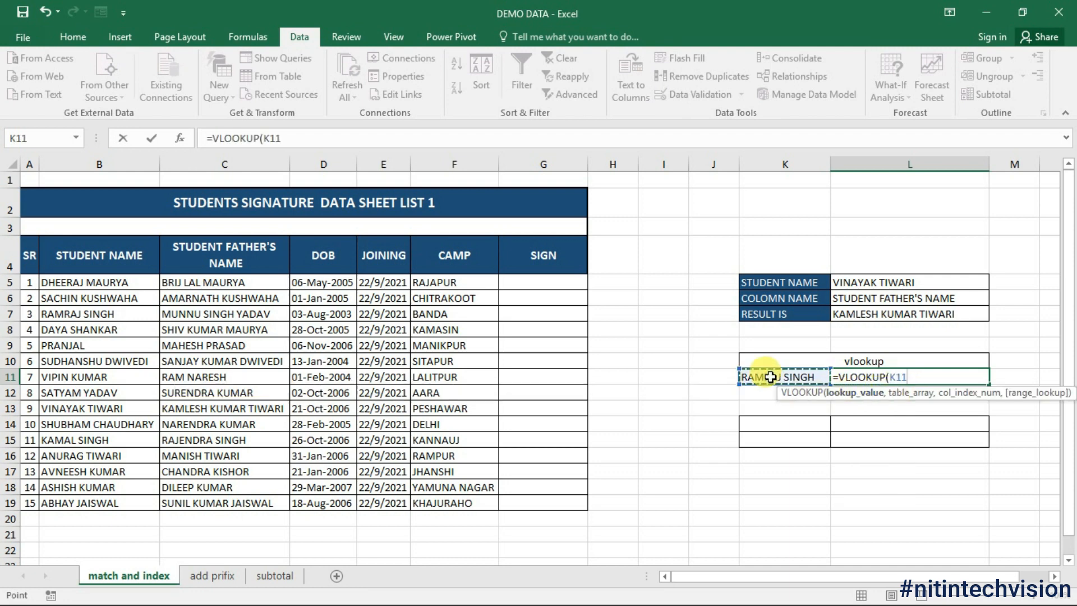
{"action": "type", "text": ","}
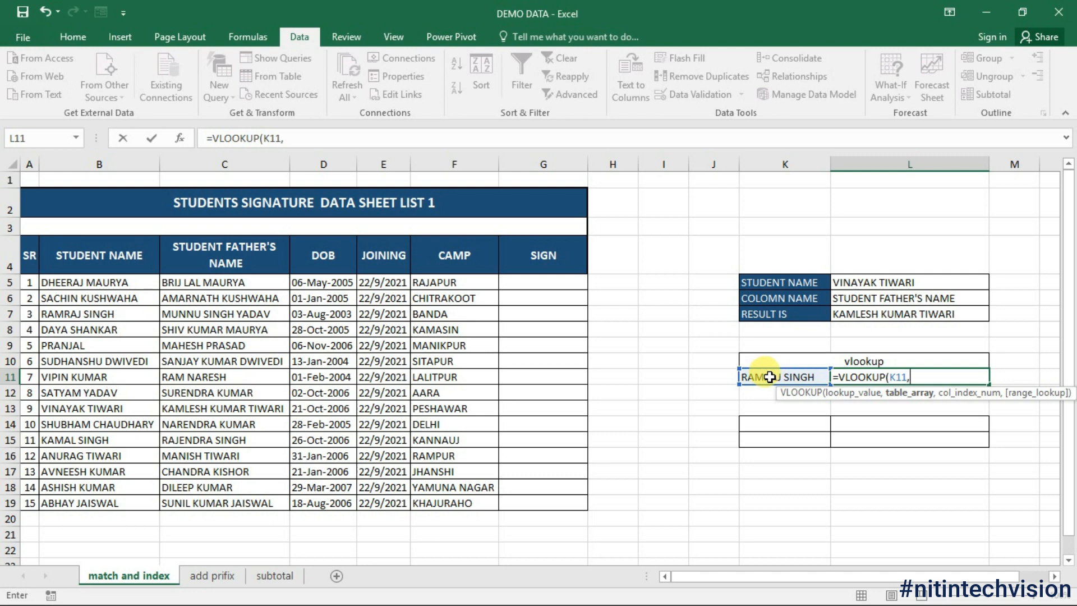
{"action": "left_click_drag", "start_coordinate": [86, 264], "coordinate": [529, 500]}
{"action": "type", "text": ","}
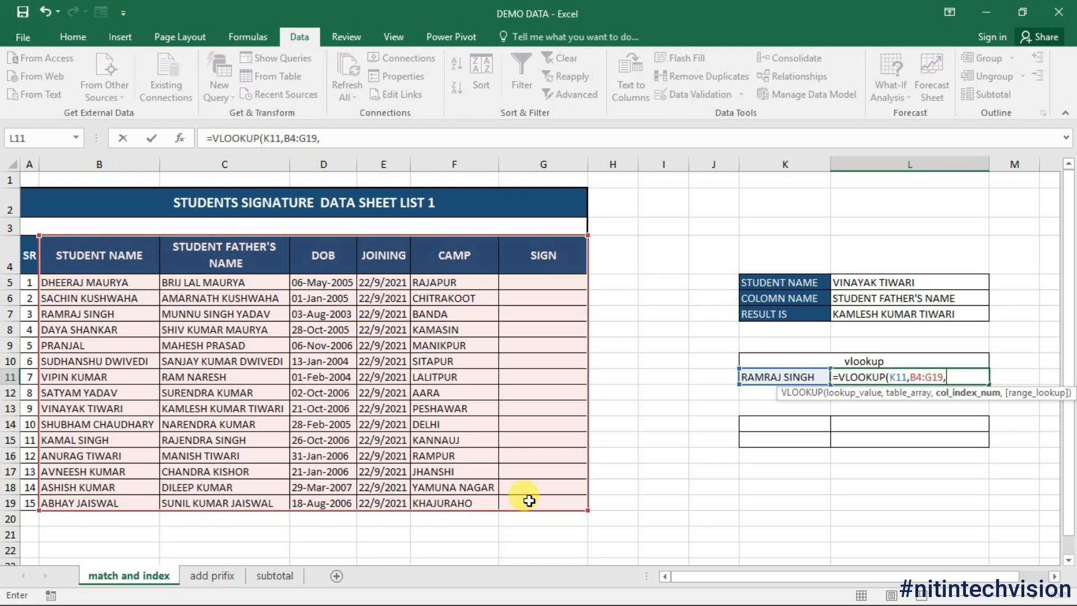
{"action": "type", "text": "2,0"}
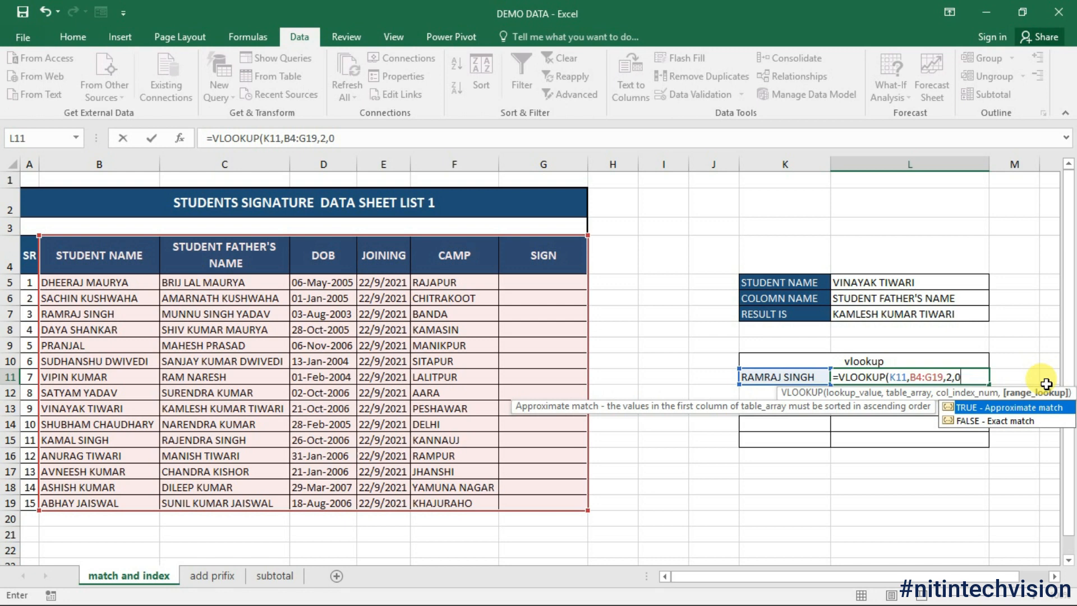
{"action": "type", "text": ")"}
{"action": "key", "text": "Return"}
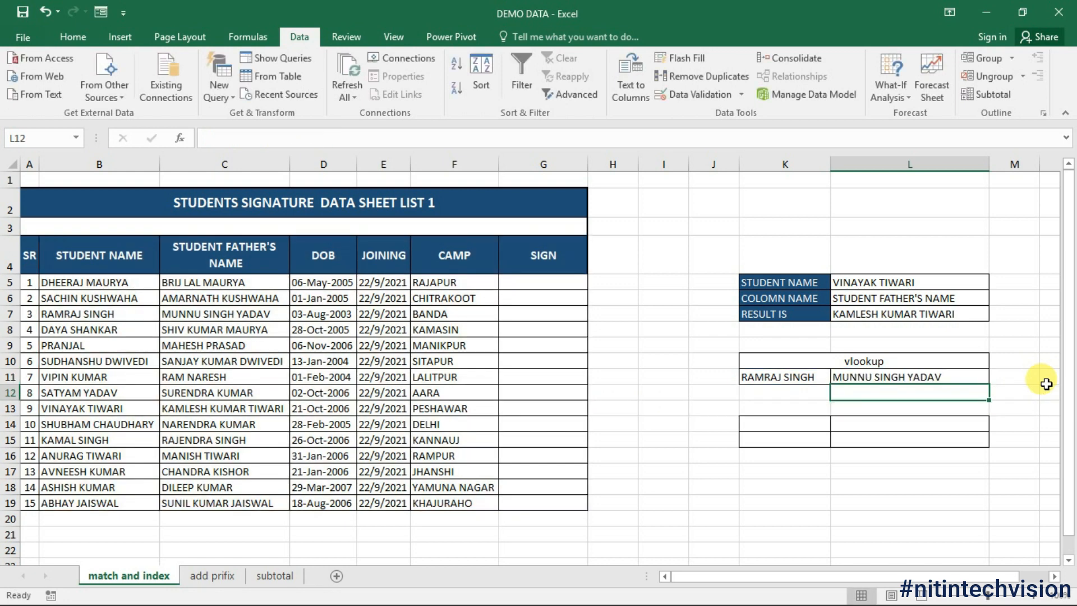
{"action": "left_click", "coordinate": [820, 377]}
Step: Change L11's VLOOKUP table range from B4:G19 to A4:G19
{"action": "left_click", "coordinate": [892, 377]}
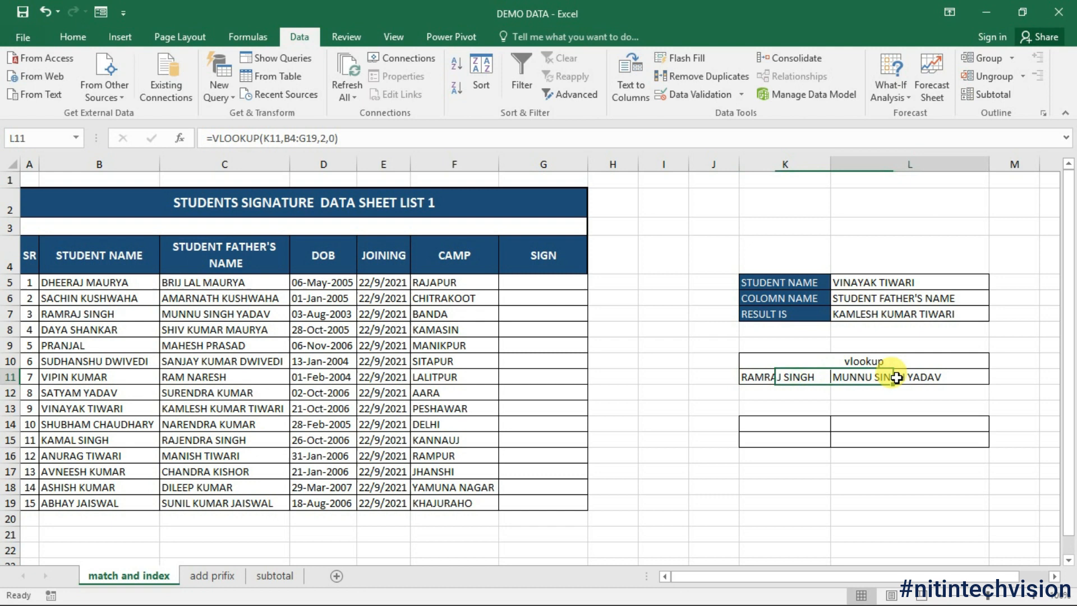
{"action": "double_click", "coordinate": [851, 378]}
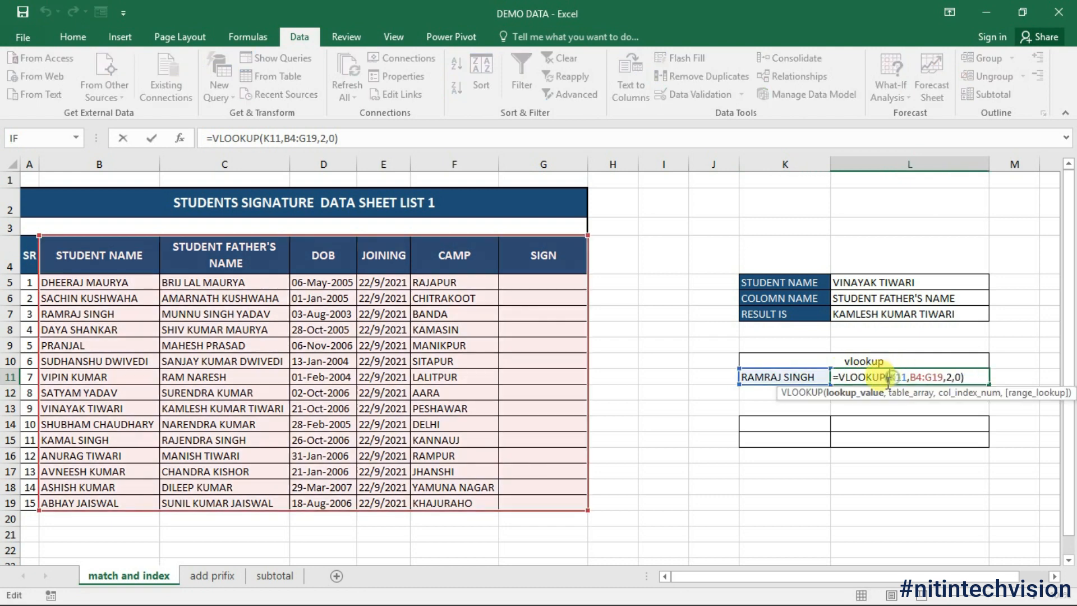
{"action": "left_click", "coordinate": [922, 377]}
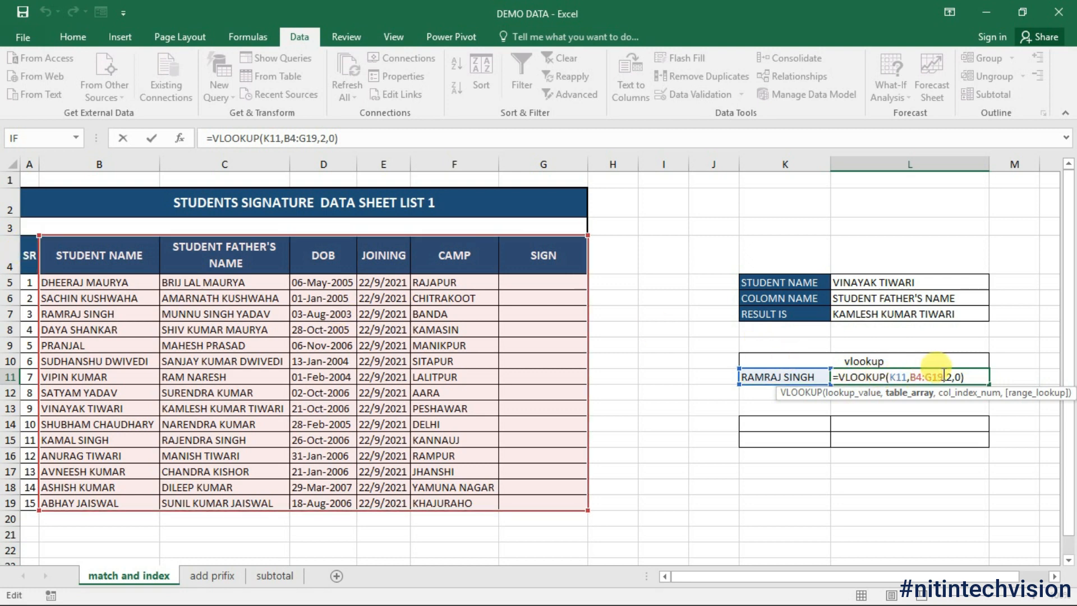
{"action": "left_click_drag", "start_coordinate": [944, 374], "coordinate": [918, 377]}
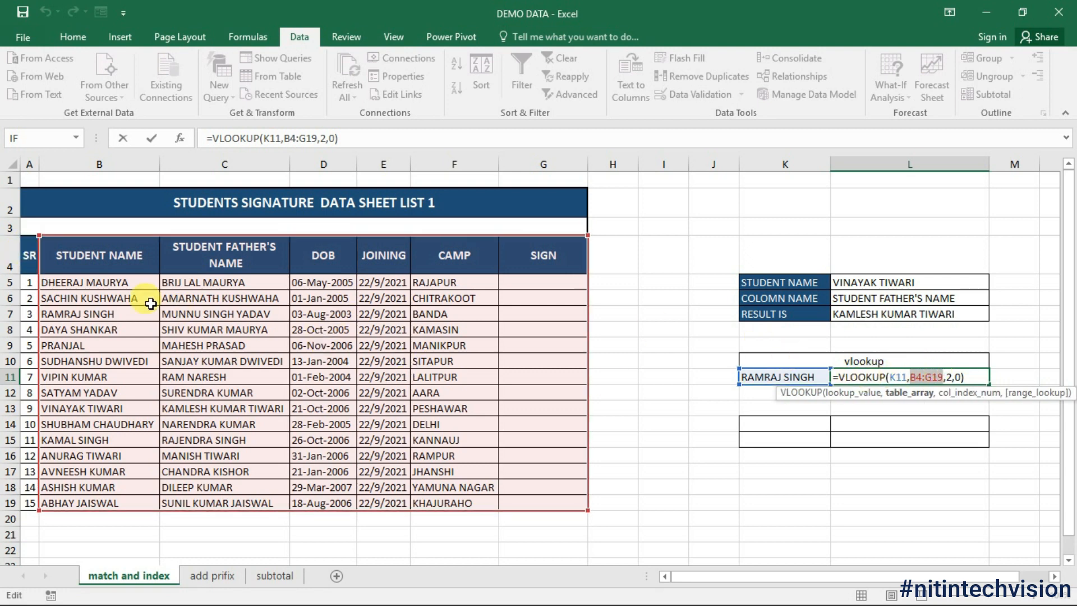
{"action": "left_click", "coordinate": [29, 255]}
{"action": "left_click_drag", "start_coordinate": [30, 254], "coordinate": [580, 502]}
{"action": "key", "text": "Return"}
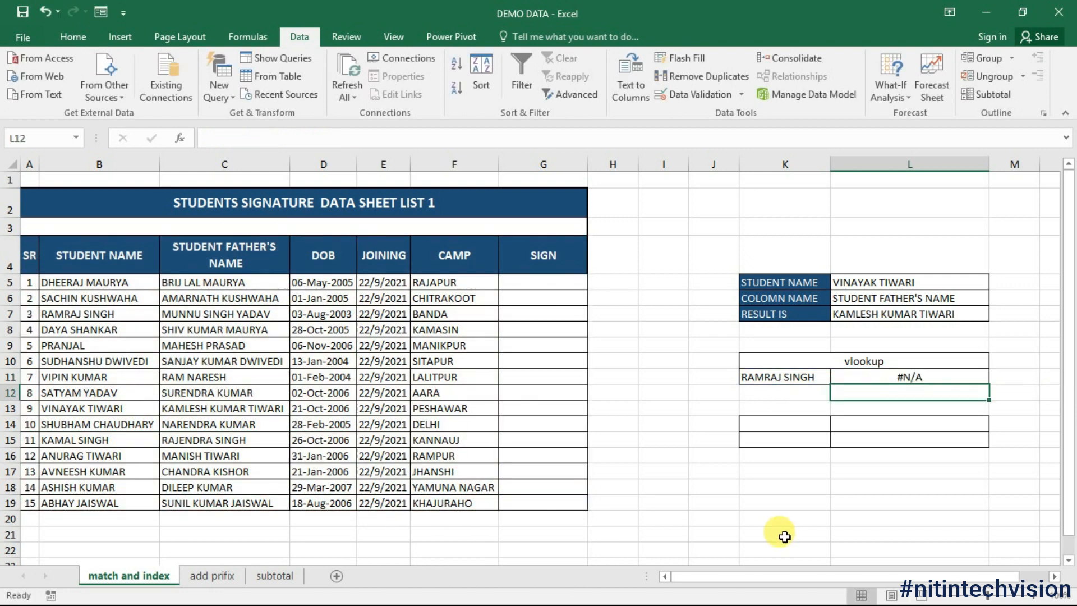
Step: Compare L11's #N/A result with the name in K11, then clear L11
{"action": "left_click", "coordinate": [794, 380]}
{"action": "left_click", "coordinate": [887, 375]}
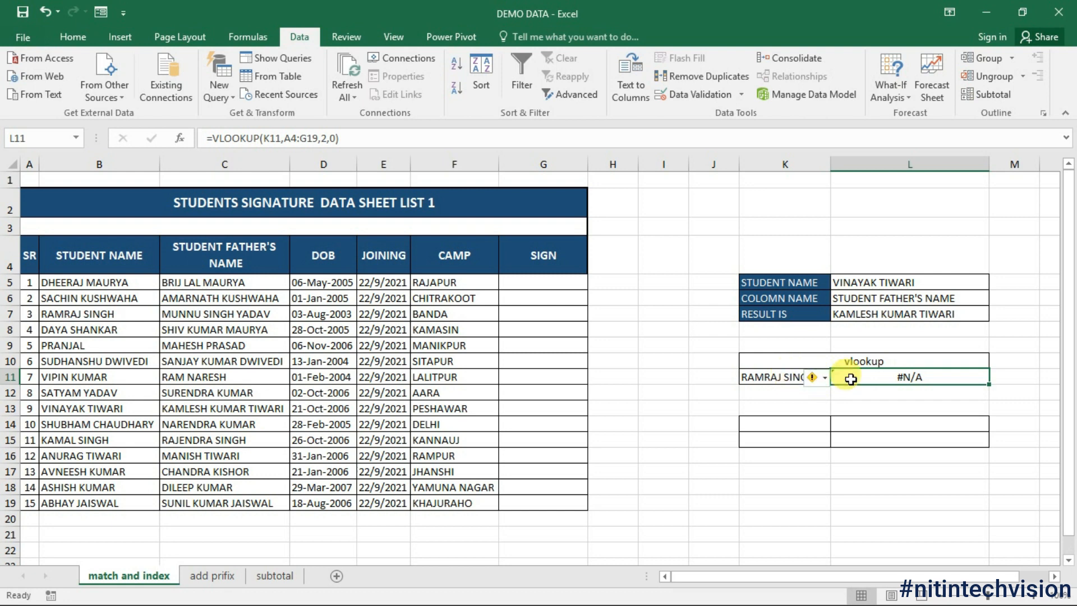
{"action": "left_click", "coordinate": [800, 374]}
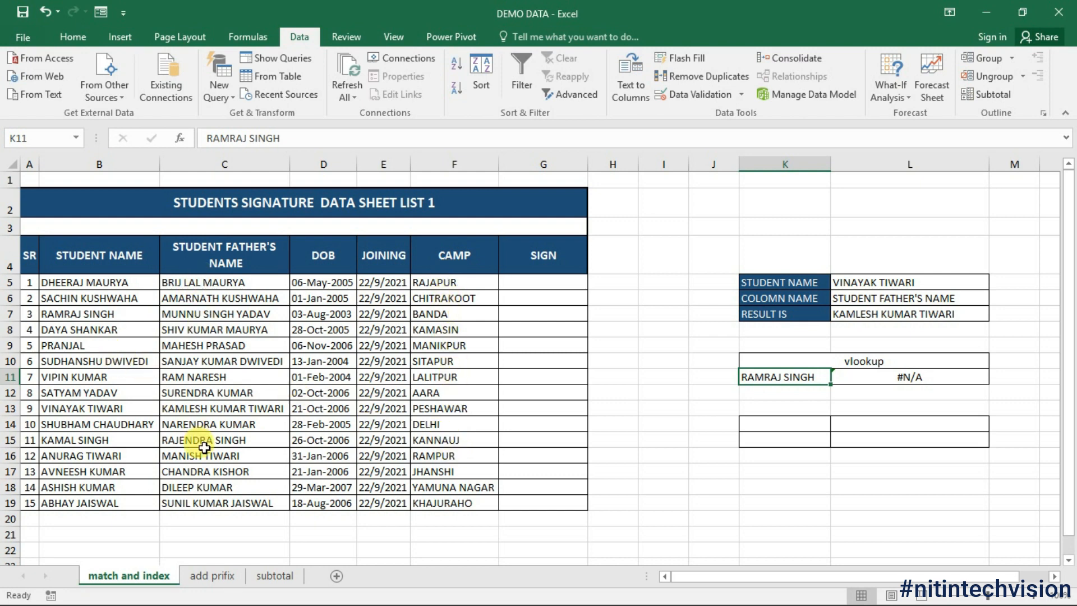
{"action": "left_click", "coordinate": [871, 379]}
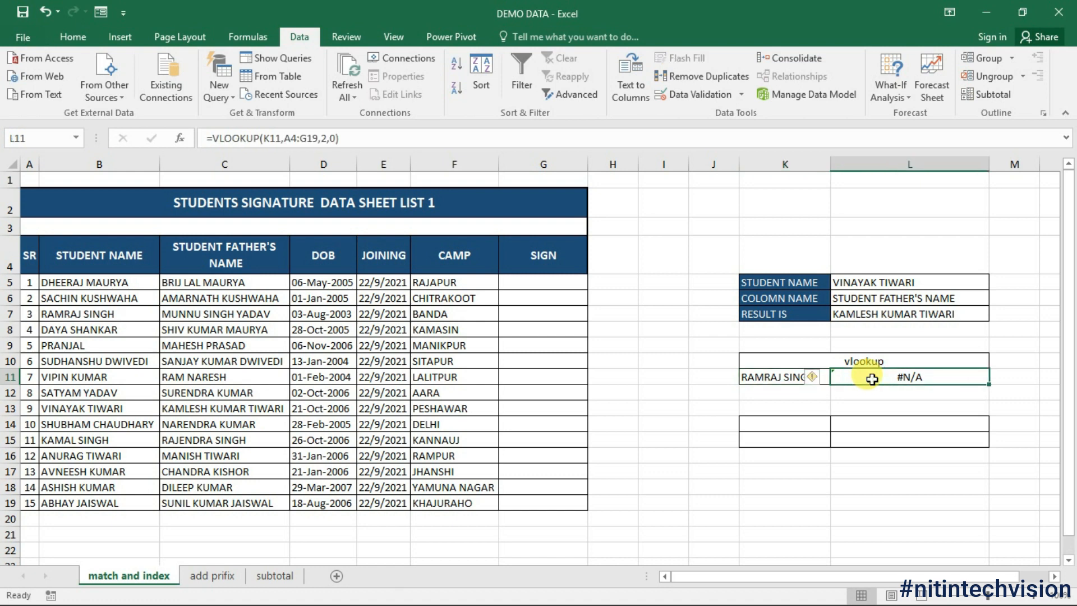
{"action": "key", "text": "Delete"}
Step: Enter =VLOOKUP(K11,A4:F19,-2,0) in L11, which returns #N/A
{"action": "type", "text": "="}
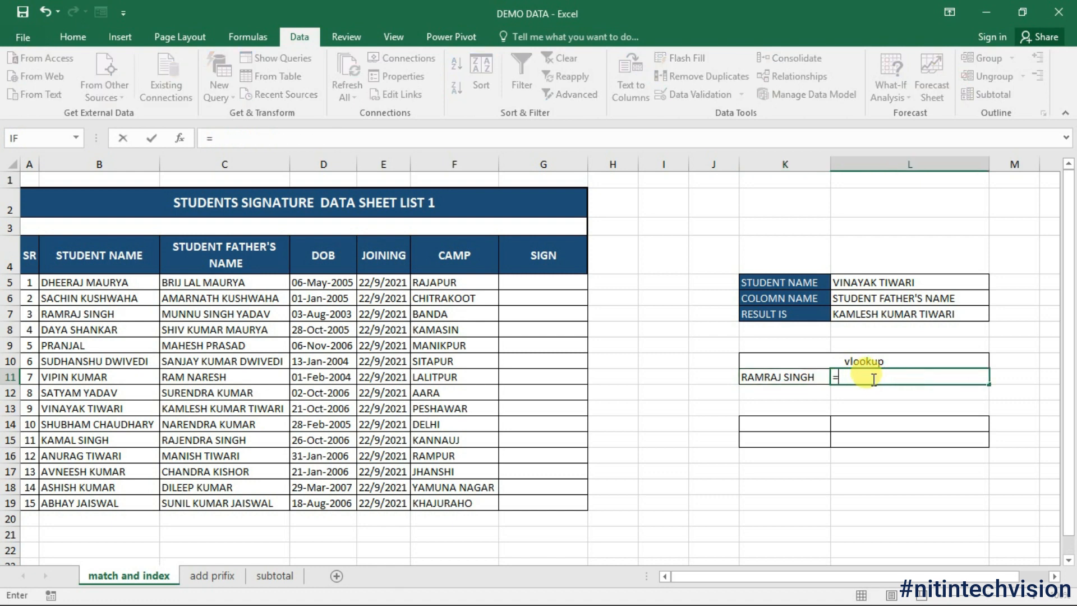
{"action": "type", "text": "vlo"}
{"action": "key", "text": "Tab"}
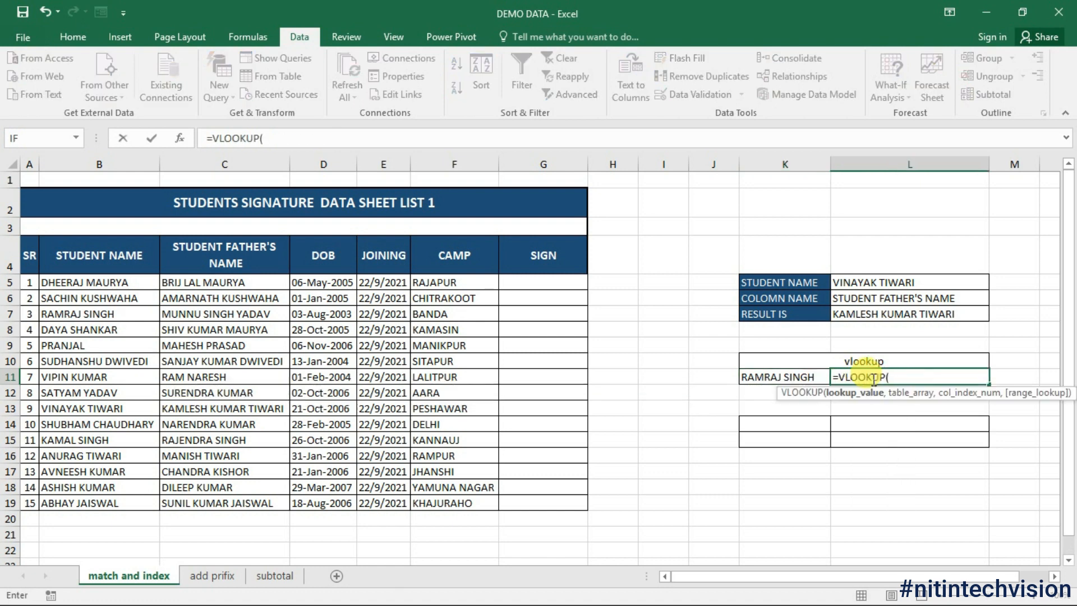
{"action": "left_click", "coordinate": [770, 377]}
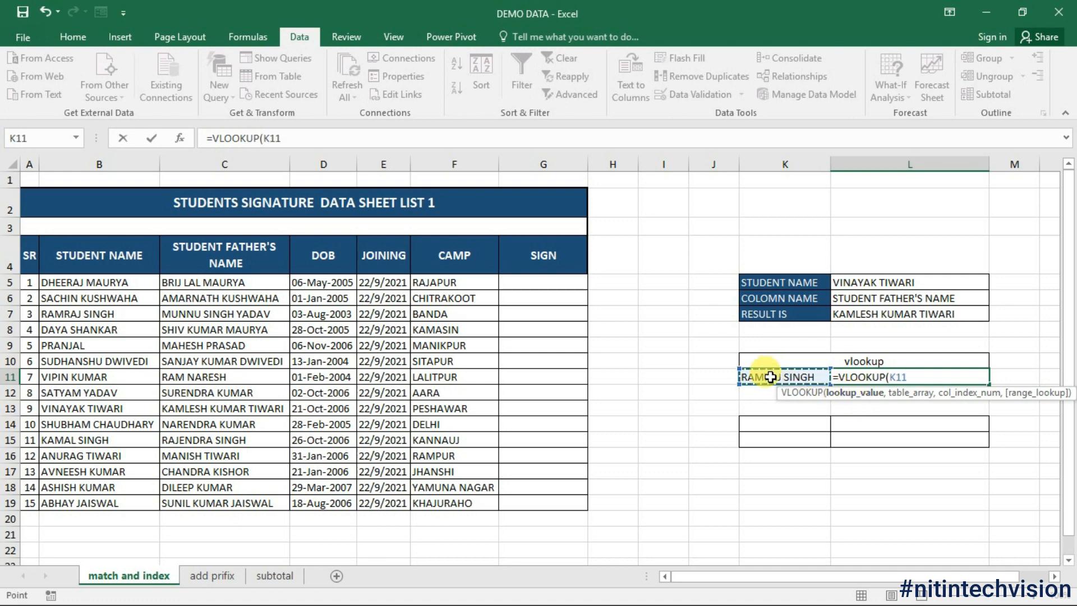
{"action": "type", "text": ","}
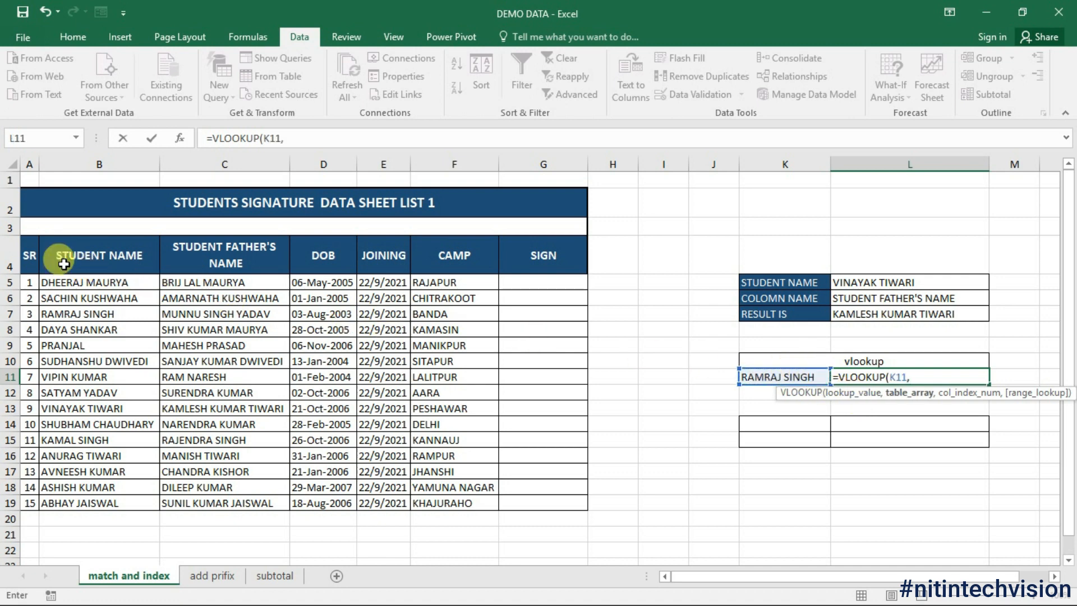
{"action": "left_click_drag", "start_coordinate": [25, 247], "coordinate": [488, 499]}
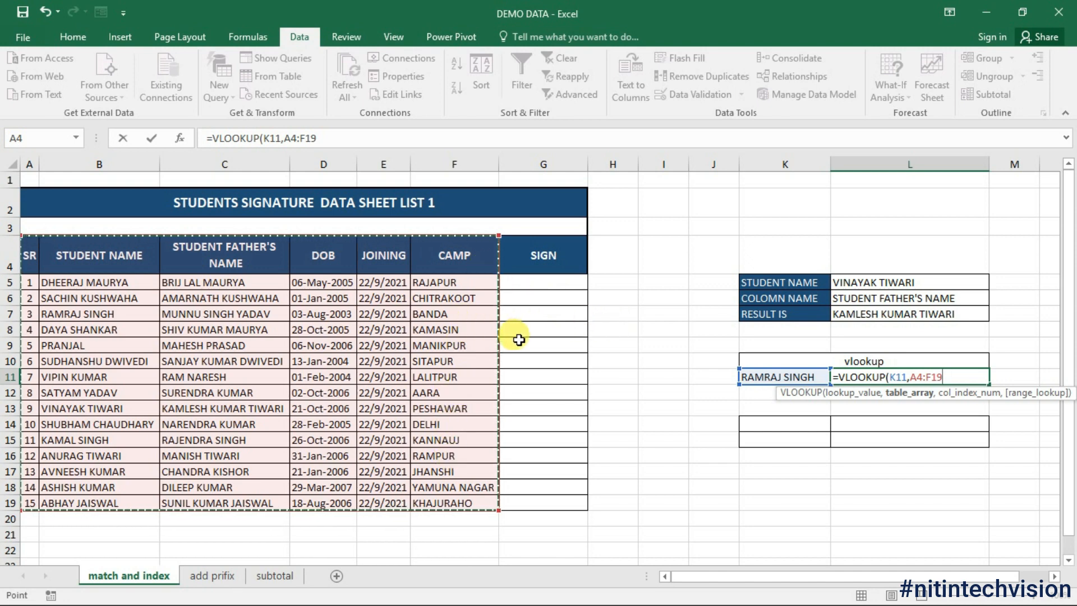
{"action": "type", "text": ","}
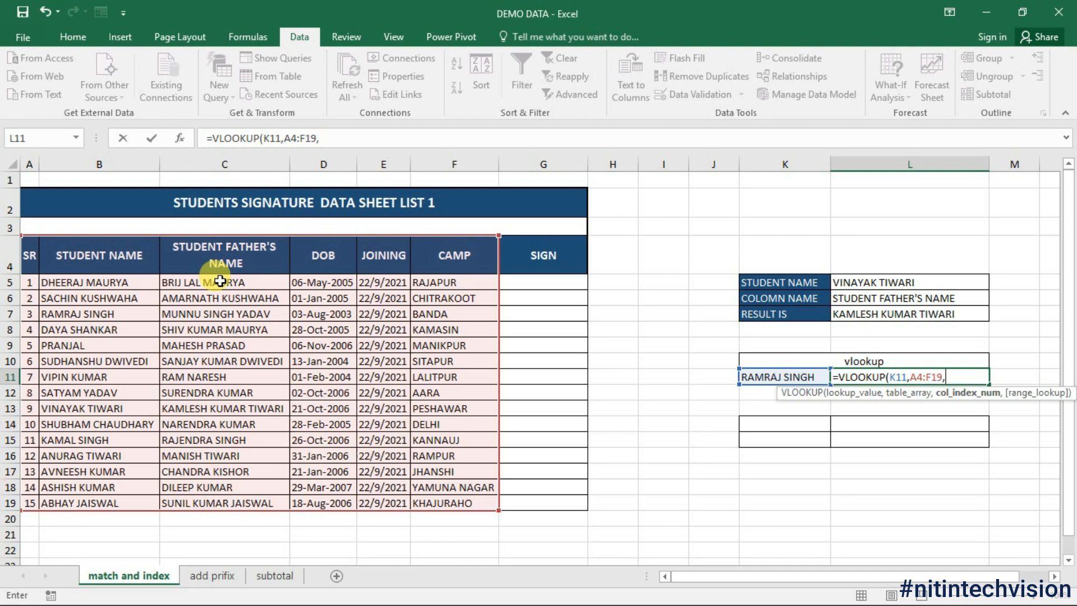
{"action": "type", "text": "-2"}
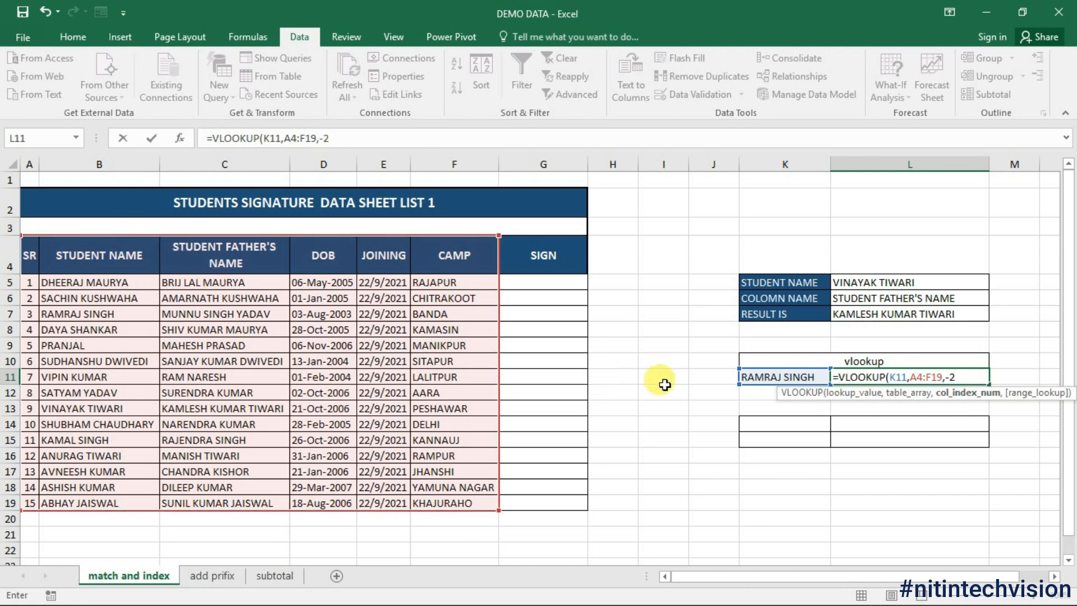
{"action": "type", "text": ","}
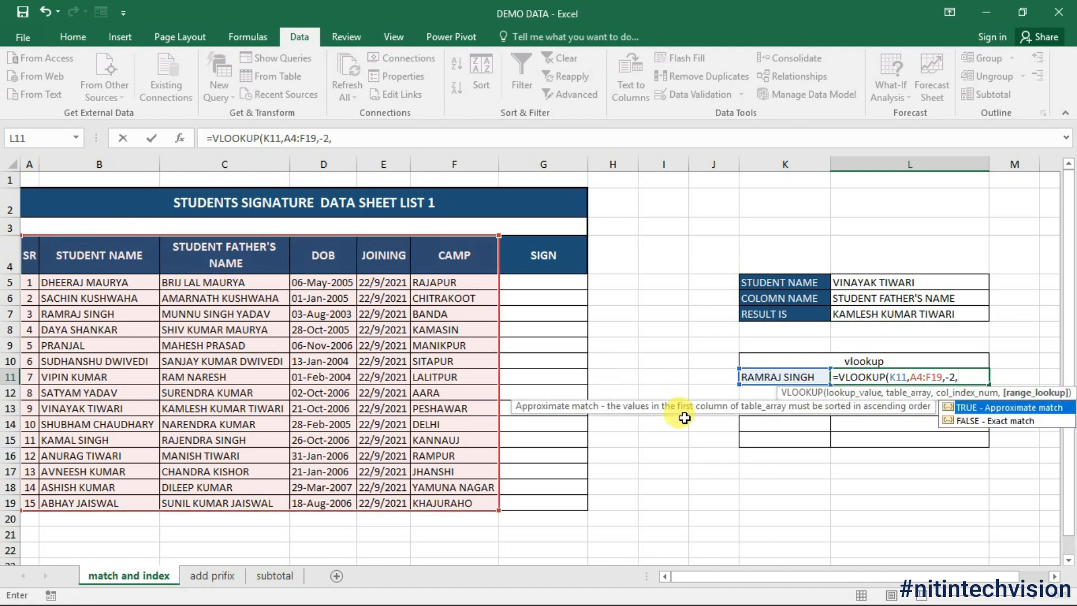
{"action": "type", "text": "0)"}
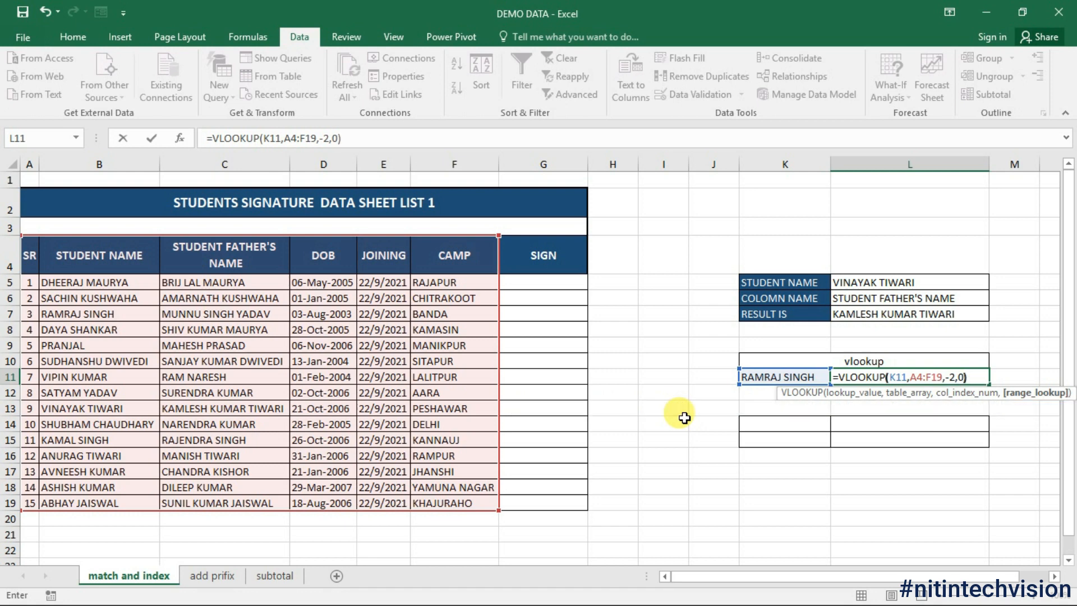
{"action": "key", "text": "Return"}
{"action": "left_click", "coordinate": [791, 374]}
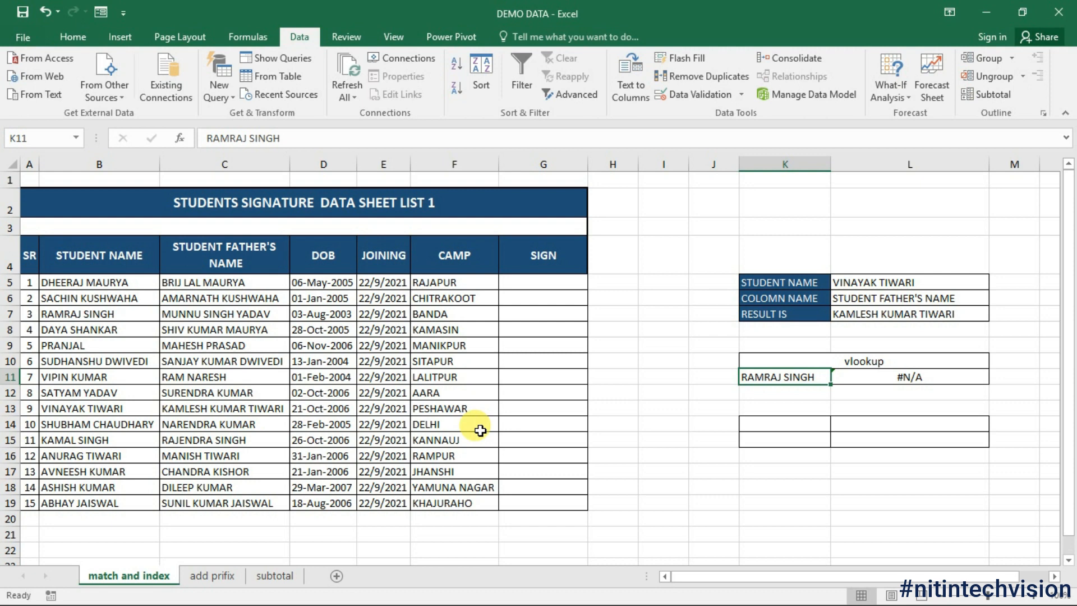
Step: Enter a new lookup name in K11, then clear K9:L11 including the vlookup heading and #N/A
{"action": "type", "text": "aara"}
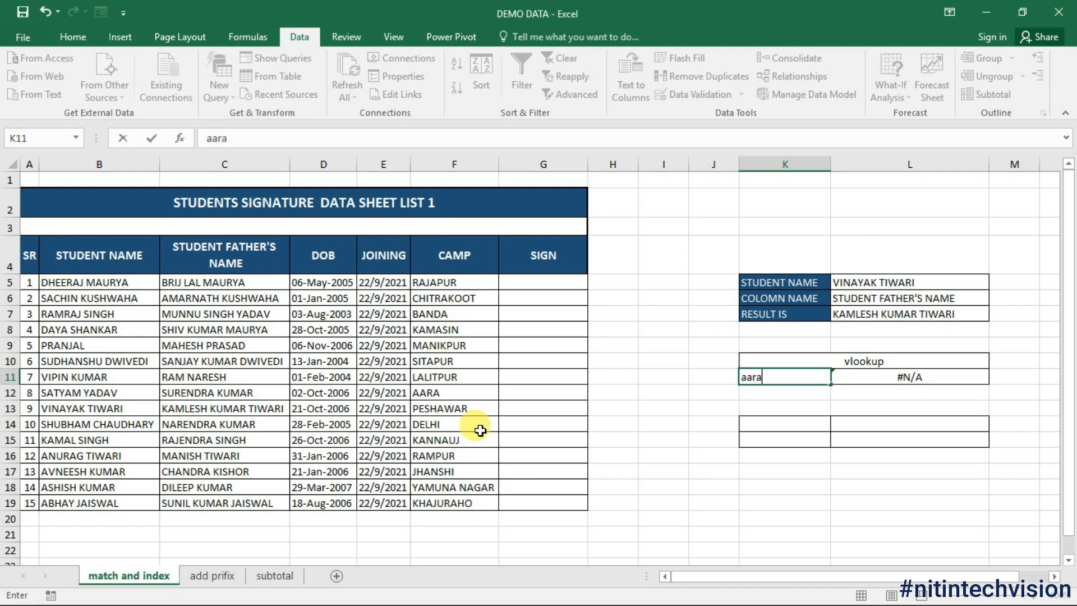
{"action": "key", "text": "Return"}
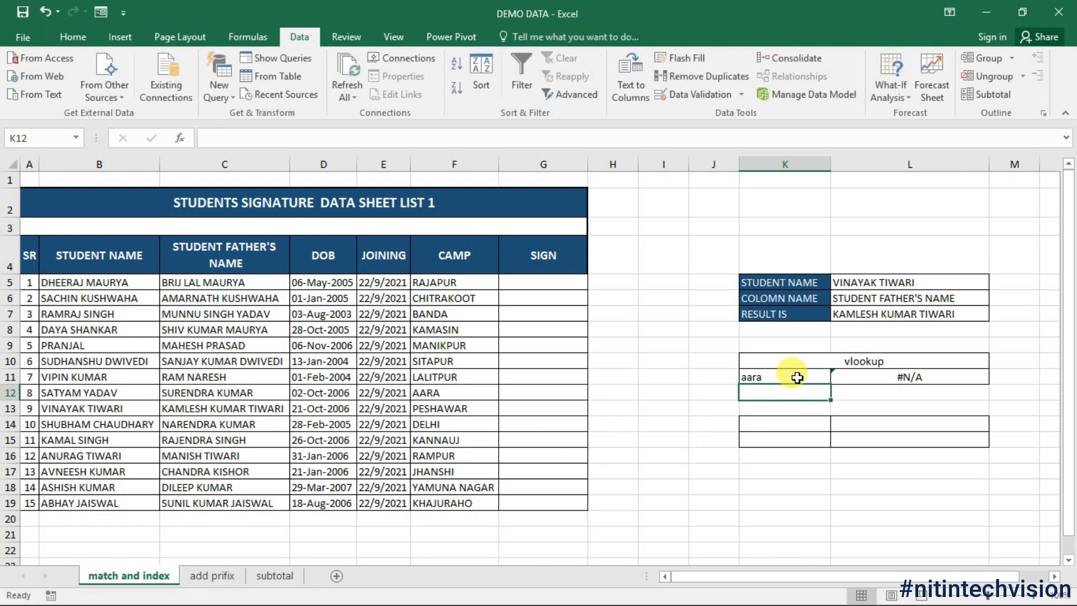
{"action": "left_click_drag", "start_coordinate": [786, 379], "coordinate": [892, 376]}
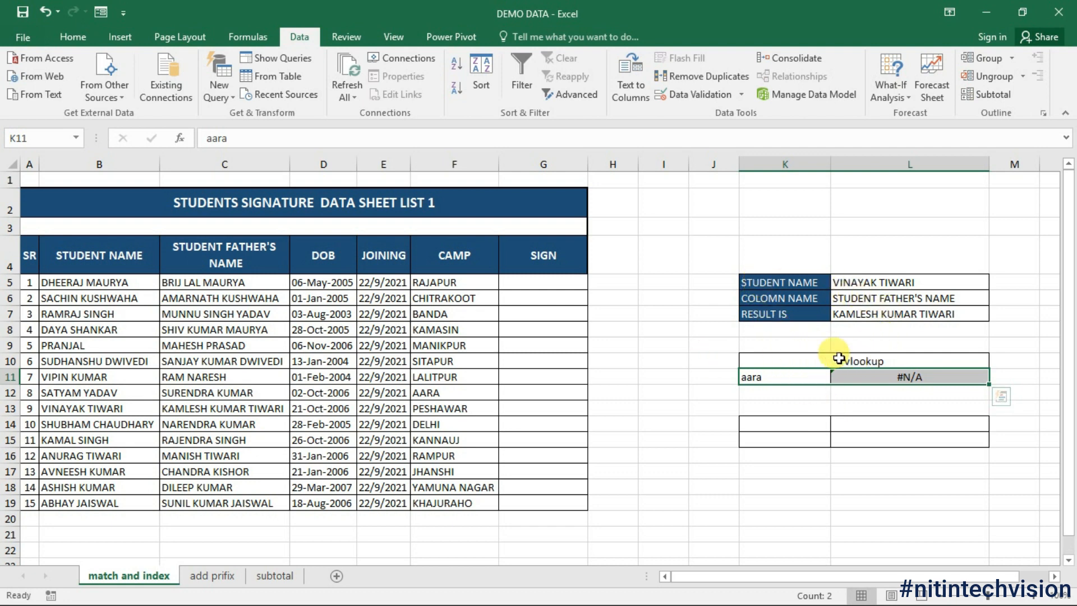
{"action": "left_click_drag", "start_coordinate": [807, 345], "coordinate": [817, 378]}
{"action": "key", "text": "Delete"}
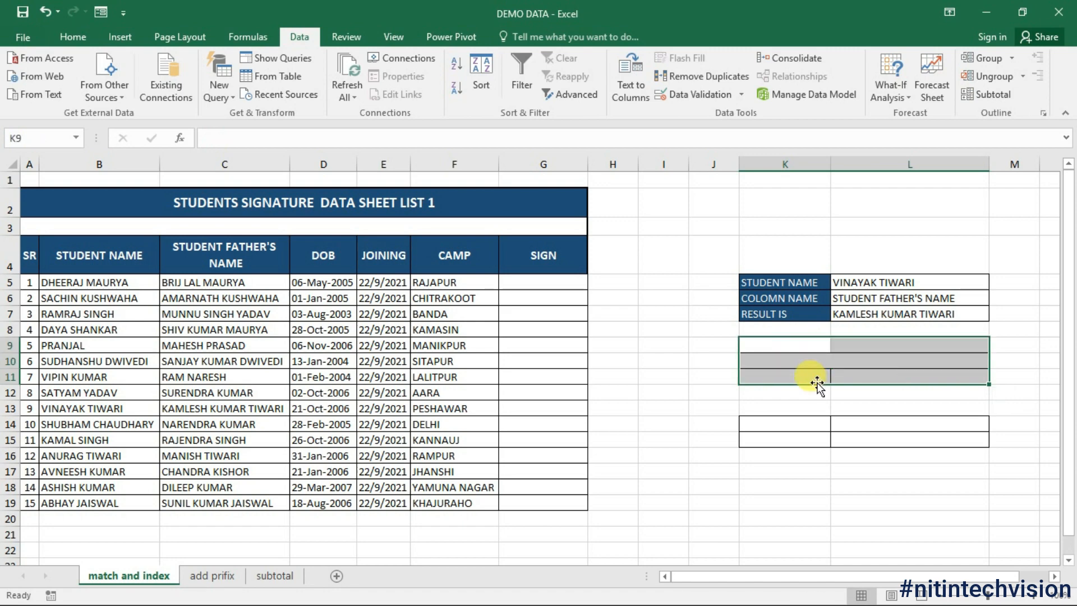
{"action": "left_click", "coordinate": [785, 408]}
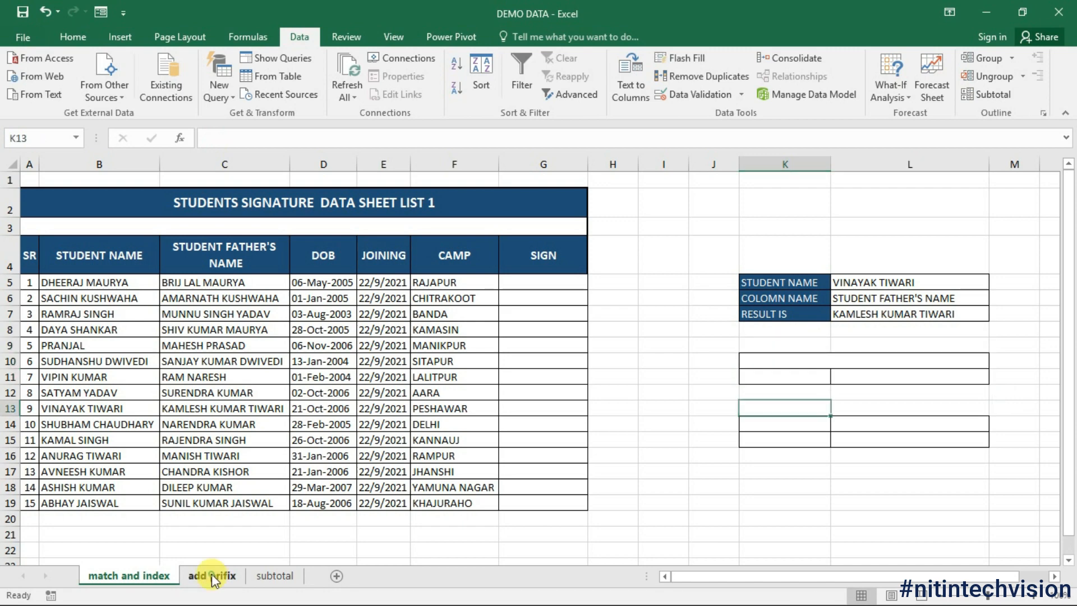
Step: Go to the add prifix sheet and select the Hindi names in column B from B4
{"action": "left_click", "coordinate": [213, 576]}
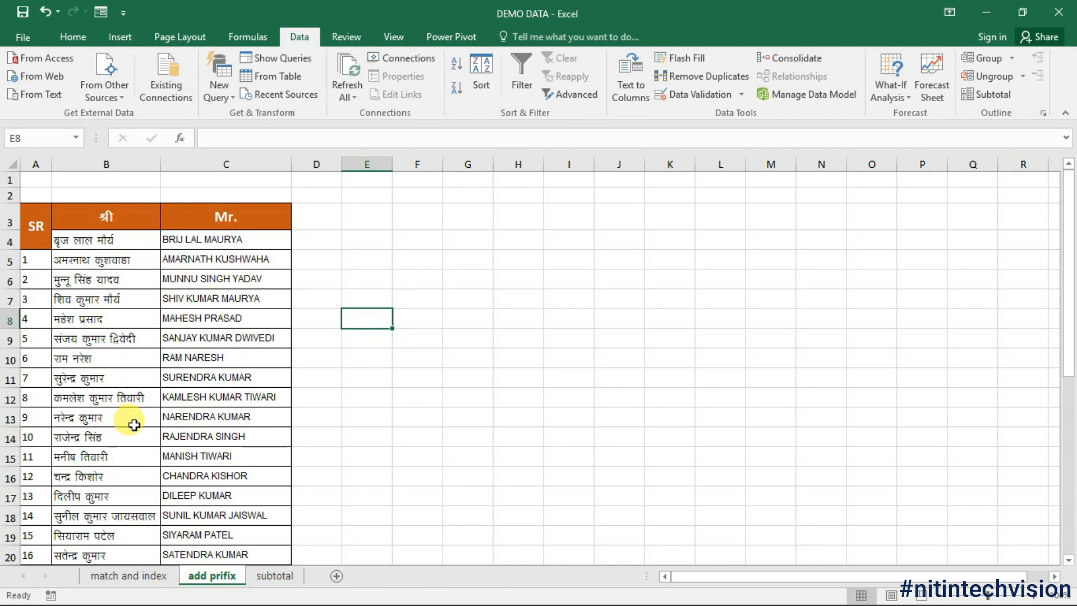
{"action": "left_click", "coordinate": [112, 213]}
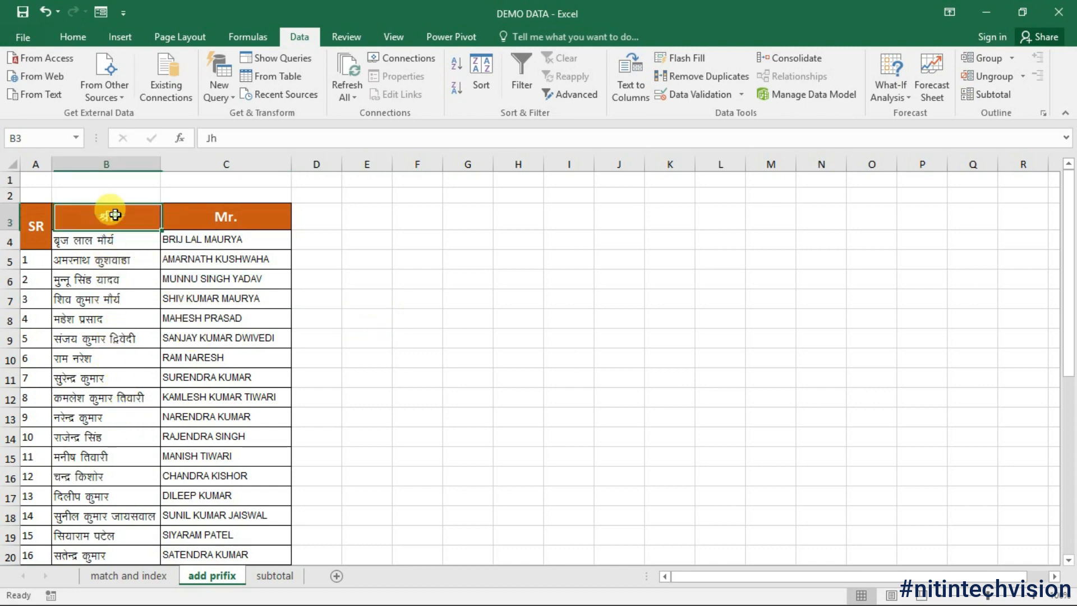
{"action": "left_click", "coordinate": [73, 37]}
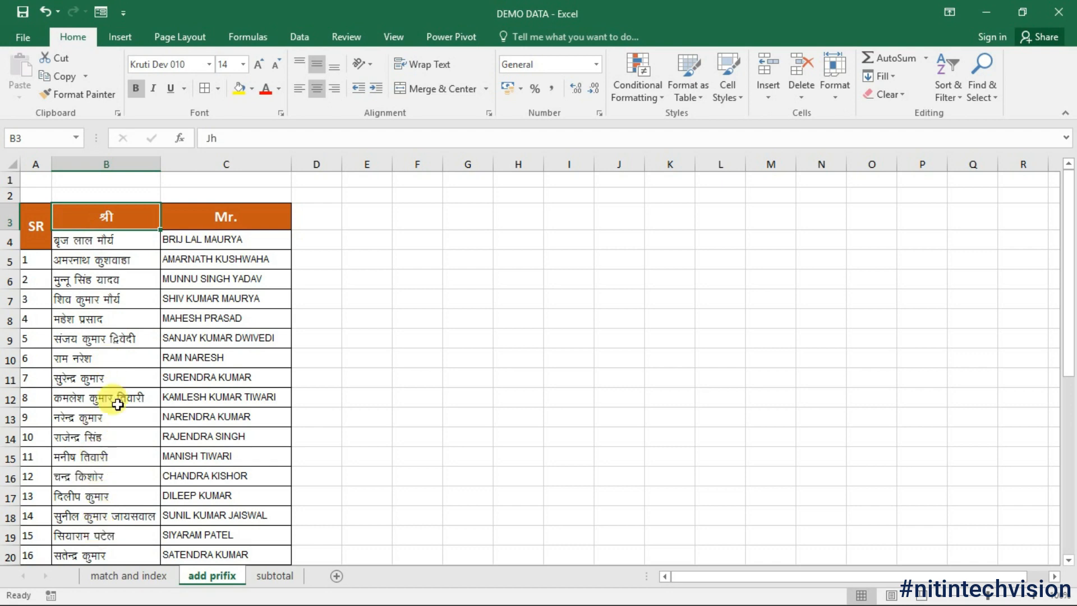
{"action": "left_click", "coordinate": [209, 137]}
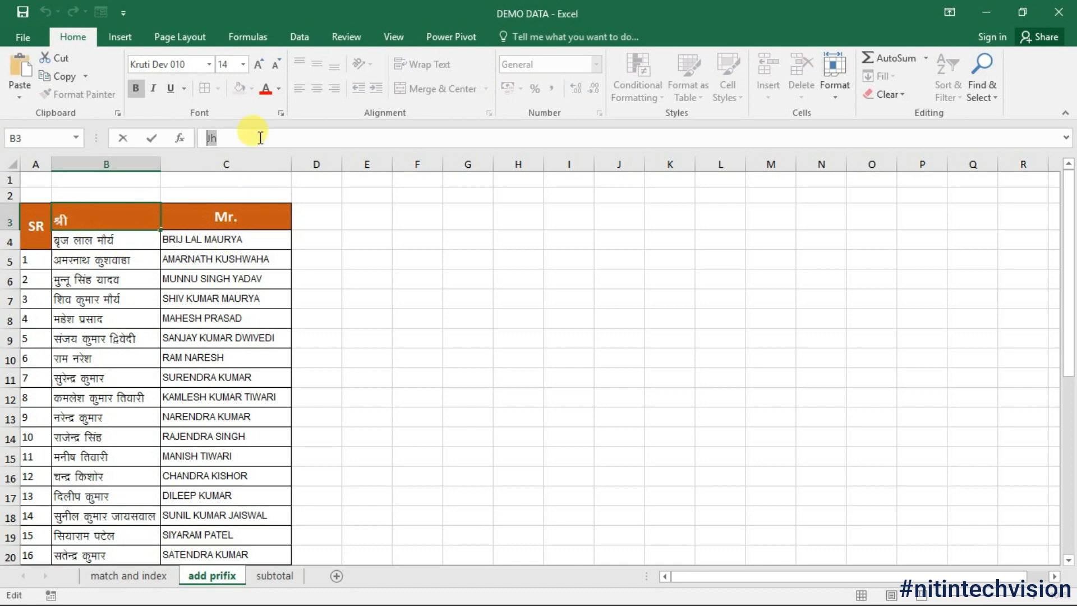
{"action": "left_click", "coordinate": [102, 246]}
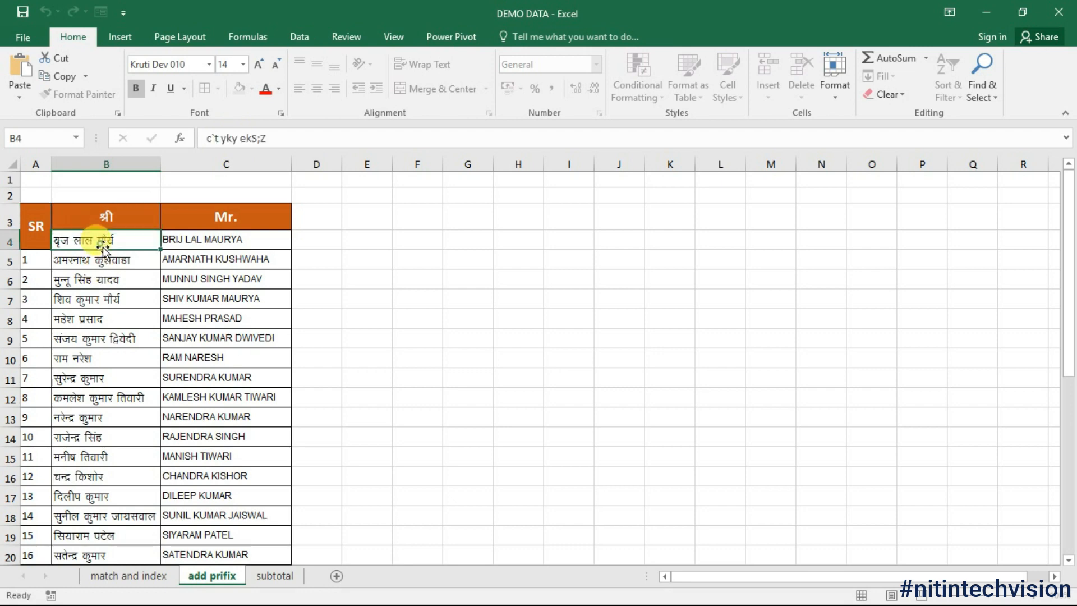
{"action": "left_click_drag", "start_coordinate": [126, 242], "coordinate": [125, 555]}
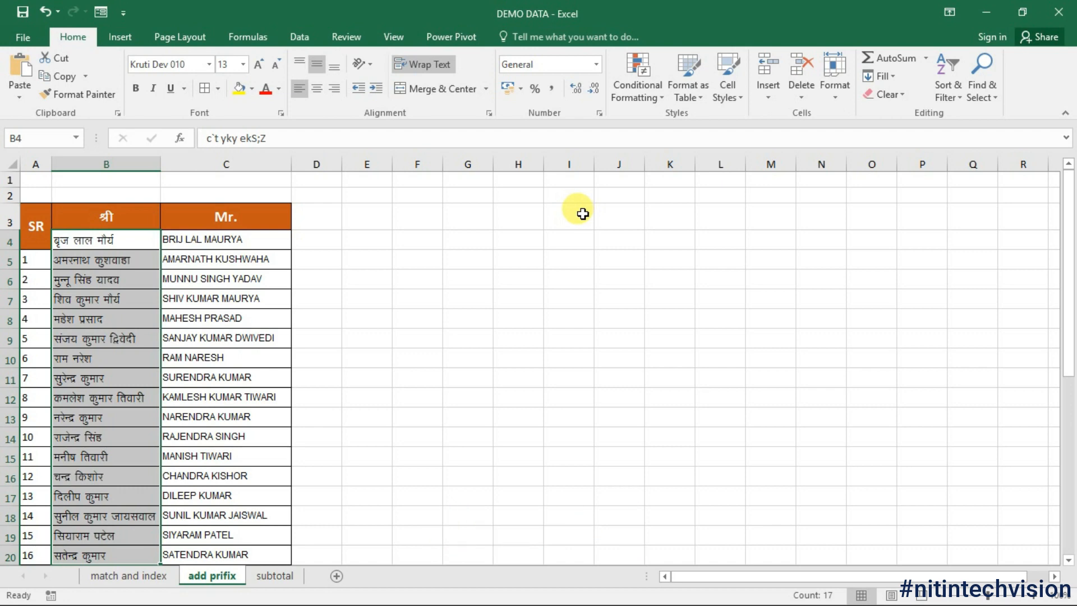
Step: Apply the custom number format "Jh"@ so each Hindi name displays a श्री prefix
{"action": "left_click", "coordinate": [597, 113]}
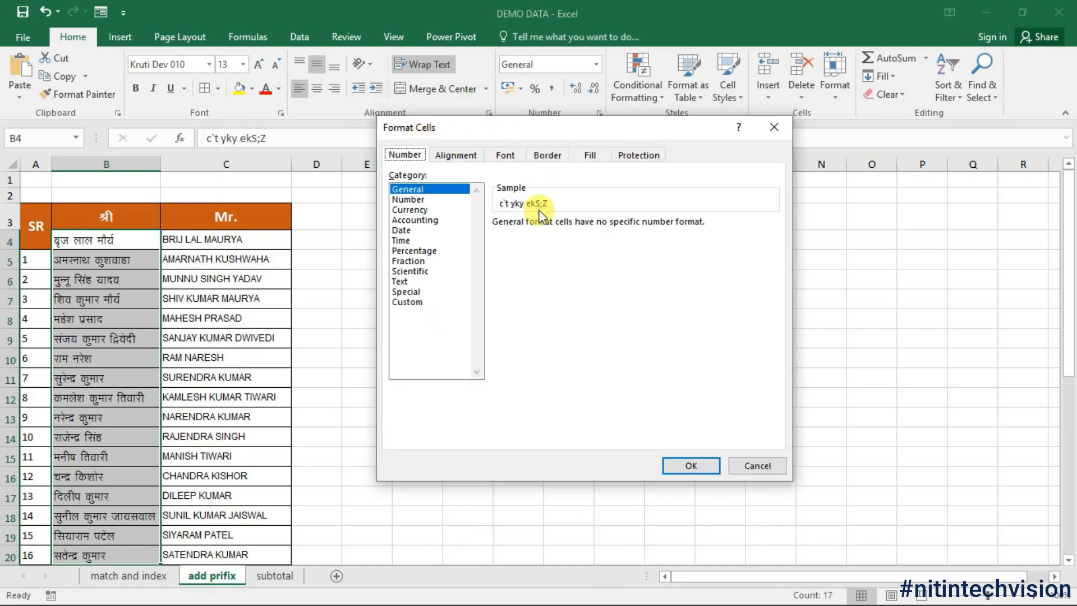
{"action": "left_click", "coordinate": [413, 302]}
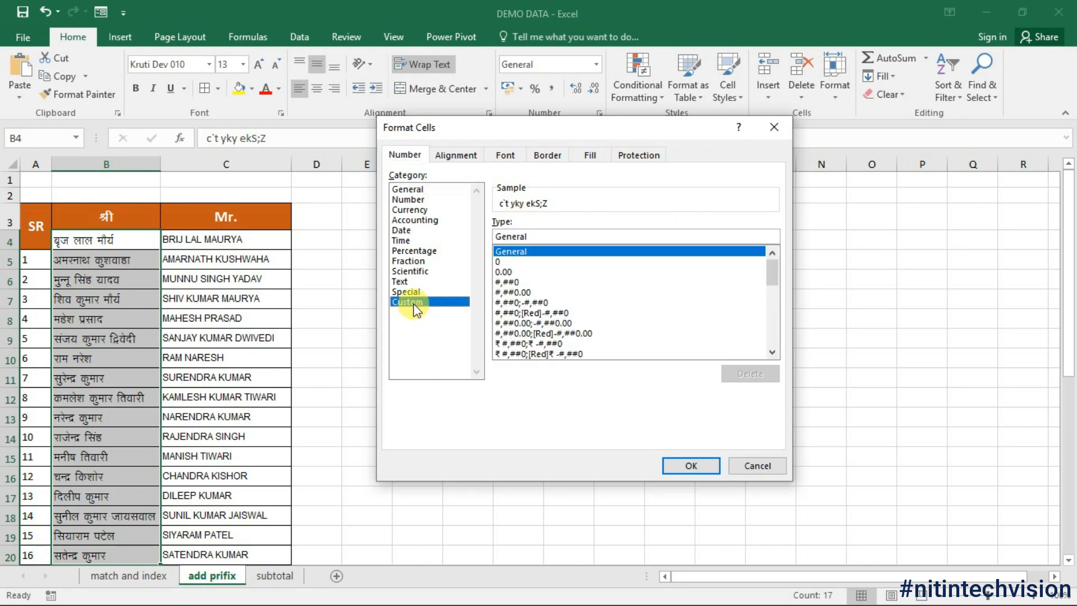
{"action": "double_click", "coordinate": [498, 236]}
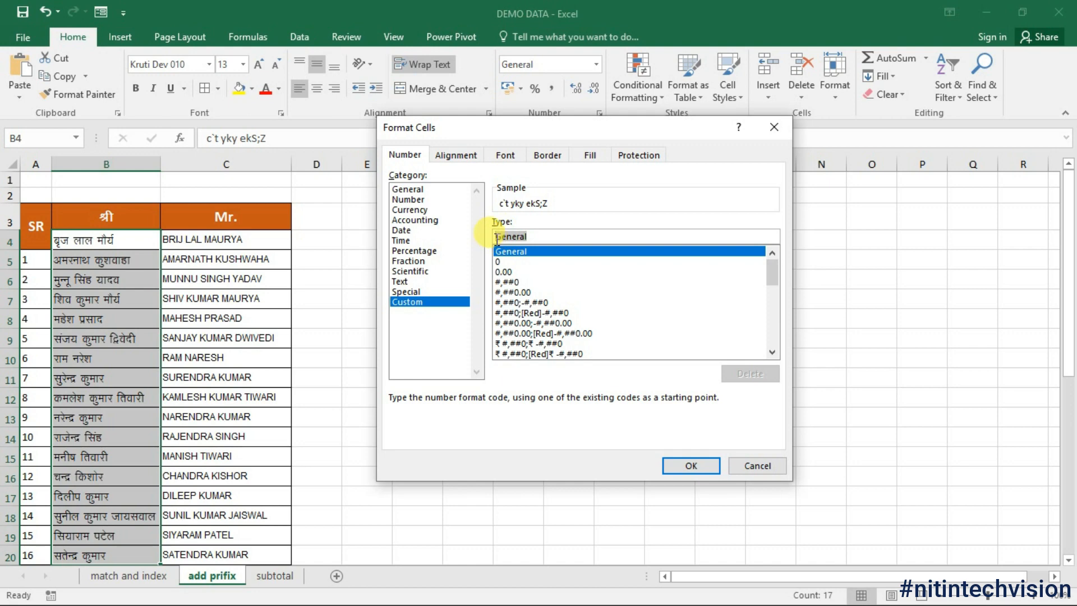
{"action": "key", "text": "BackSpace"}
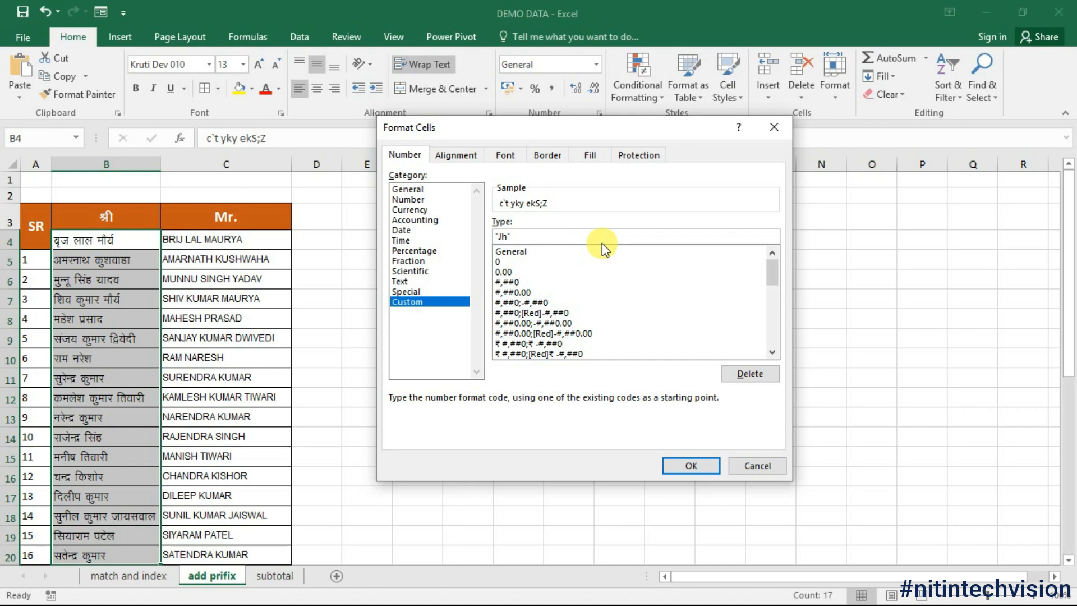
{"action": "type", "text": "@"}
{"action": "left_click", "coordinate": [693, 466]}
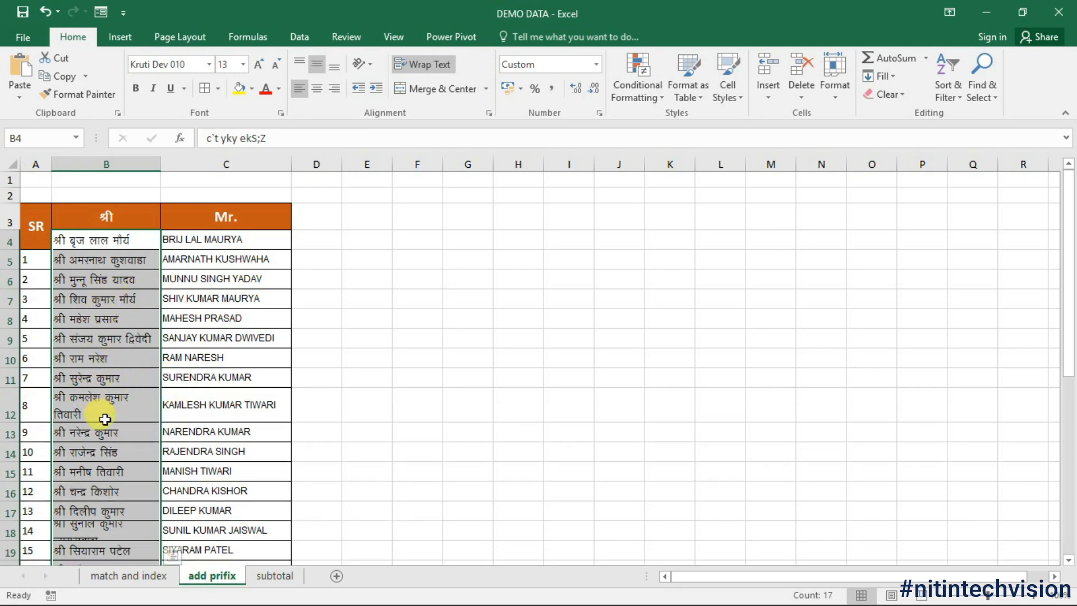
{"action": "scroll", "coordinate": [98, 415], "scroll_direction": "down", "scroll_amount": 6}
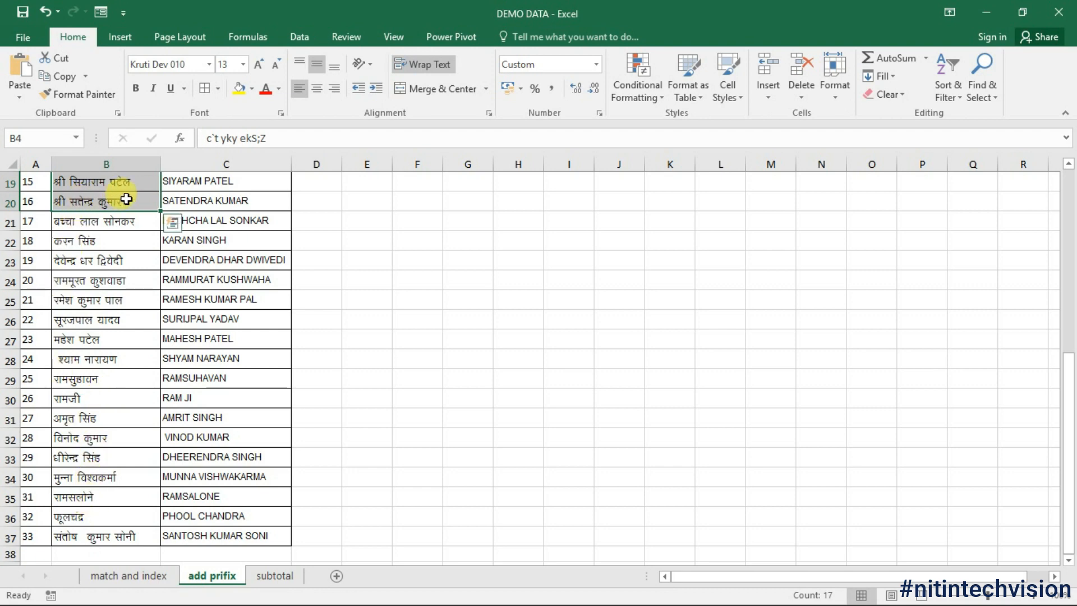
{"action": "scroll", "coordinate": [449, 321], "scroll_direction": "up", "scroll_amount": 6}
Step: Select the English names in C4:C19 below the Mr. header
{"action": "left_click", "coordinate": [230, 244]}
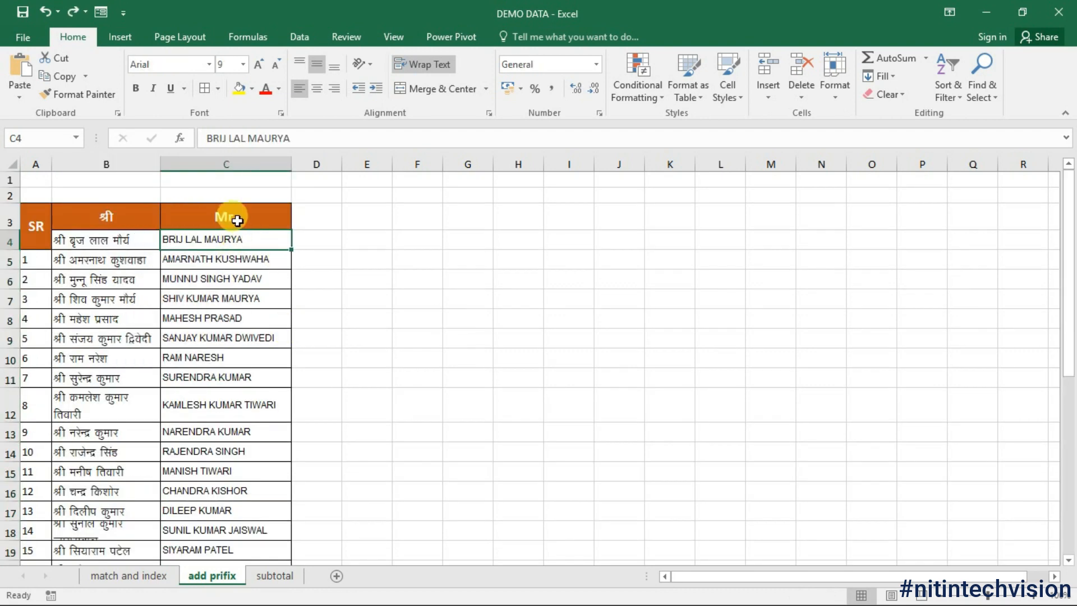
{"action": "left_click", "coordinate": [236, 219]}
{"action": "left_click_drag", "start_coordinate": [238, 142], "coordinate": [188, 138]}
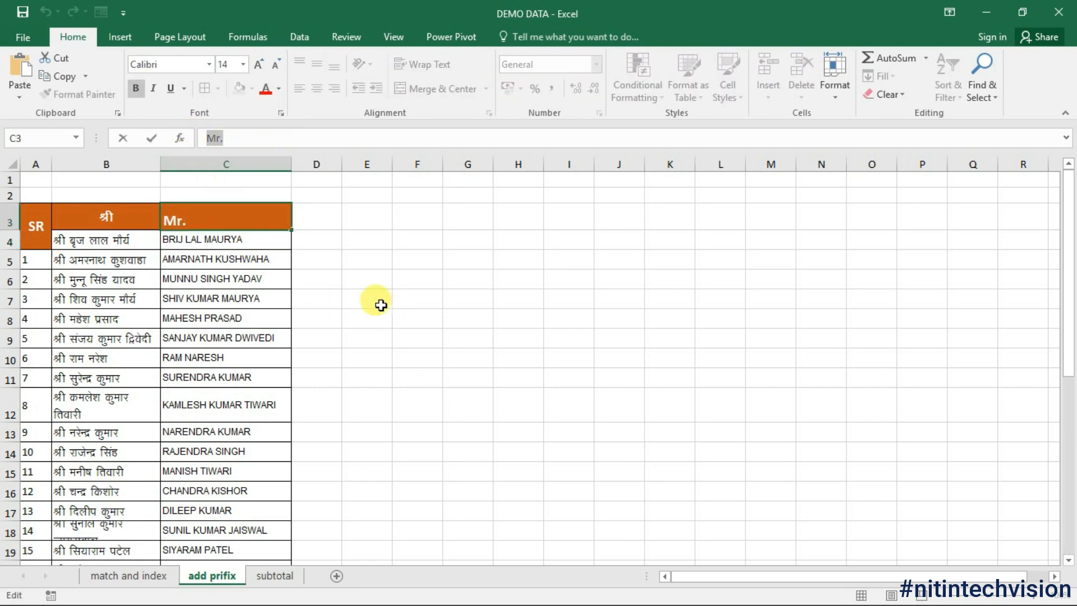
{"action": "left_click", "coordinate": [308, 279]}
{"action": "left_click_drag", "start_coordinate": [193, 242], "coordinate": [210, 551]}
Step: Apply the custom number format "Mr." @ so each English name shows a Mr. prefix
{"action": "key", "text": "ctrl+1"}
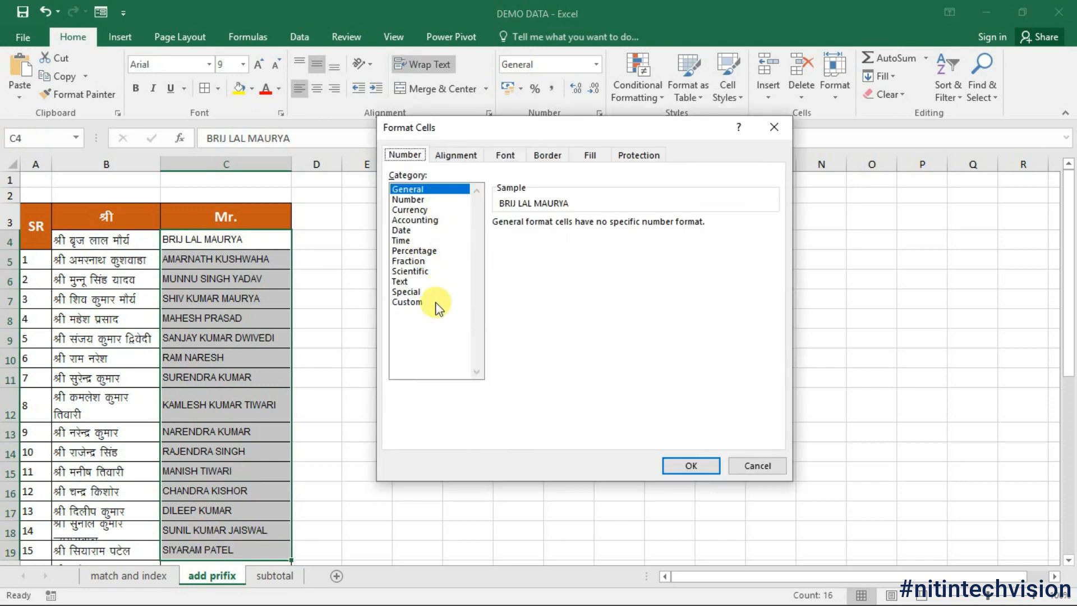
{"action": "left_click", "coordinate": [432, 301]}
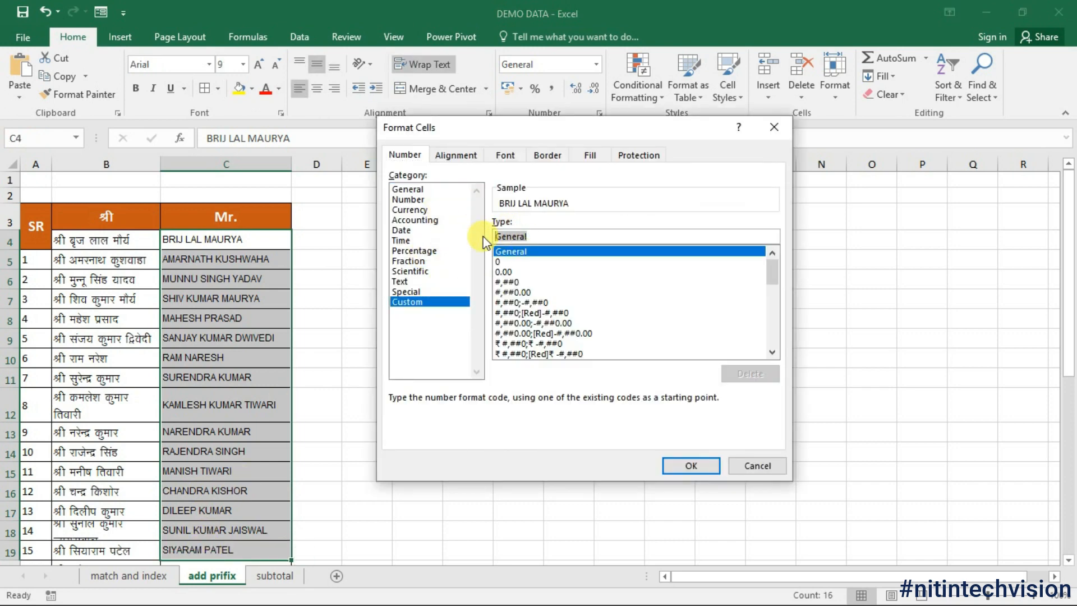
{"action": "key", "text": "BackSpace"}
{"action": "type", "text": "\""}
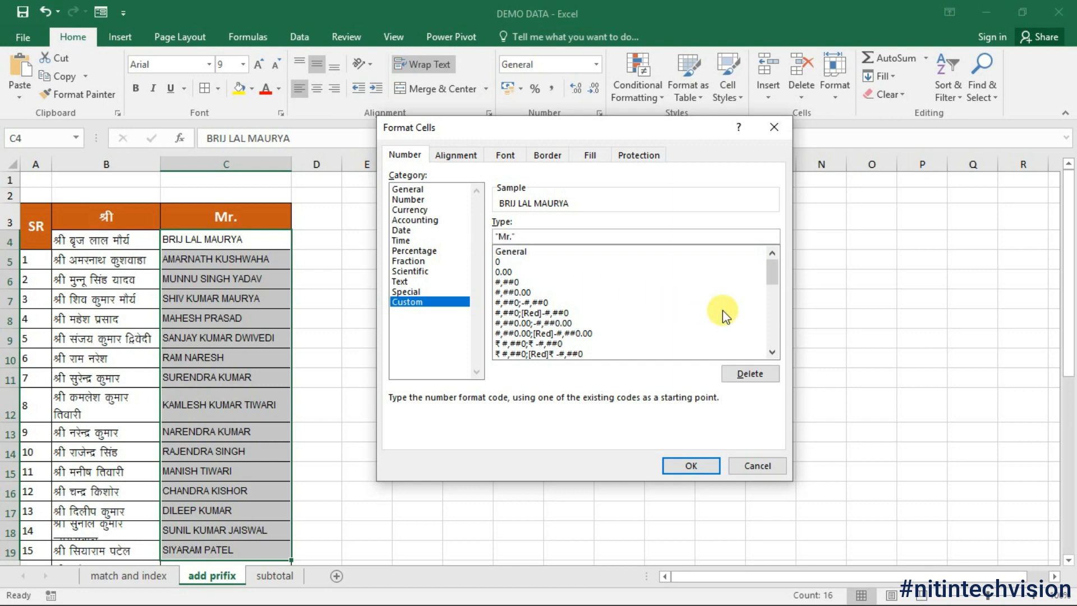
{"action": "type", "text": "Mr.\" @"}
{"action": "left_click", "coordinate": [695, 465]}
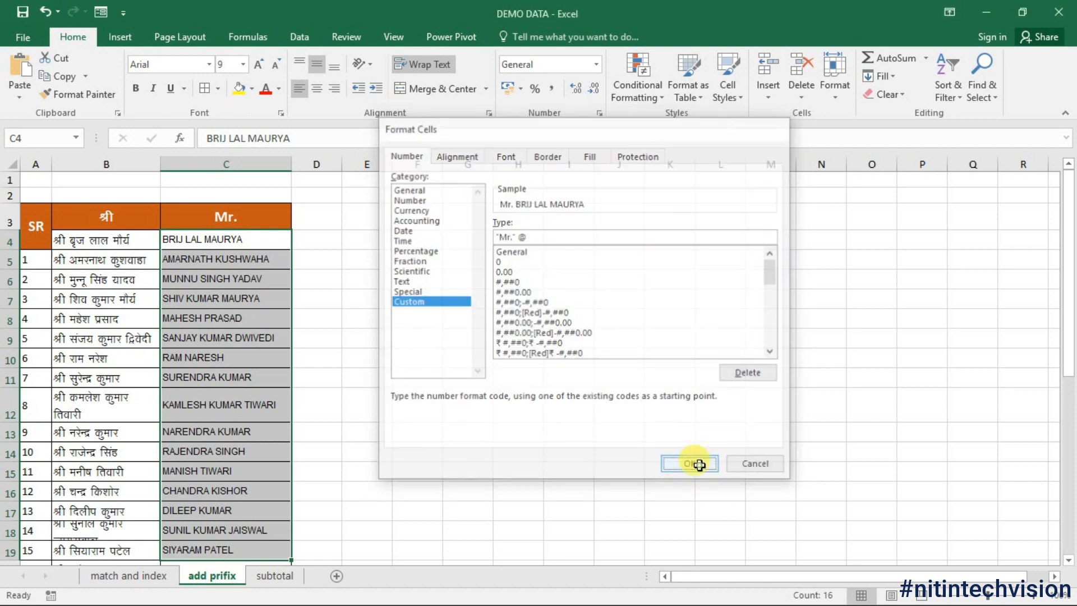
{"action": "scroll", "coordinate": [227, 402], "scroll_direction": "down", "scroll_amount": 4}
{"action": "scroll", "coordinate": [235, 438], "scroll_direction": "up", "scroll_amount": 3}
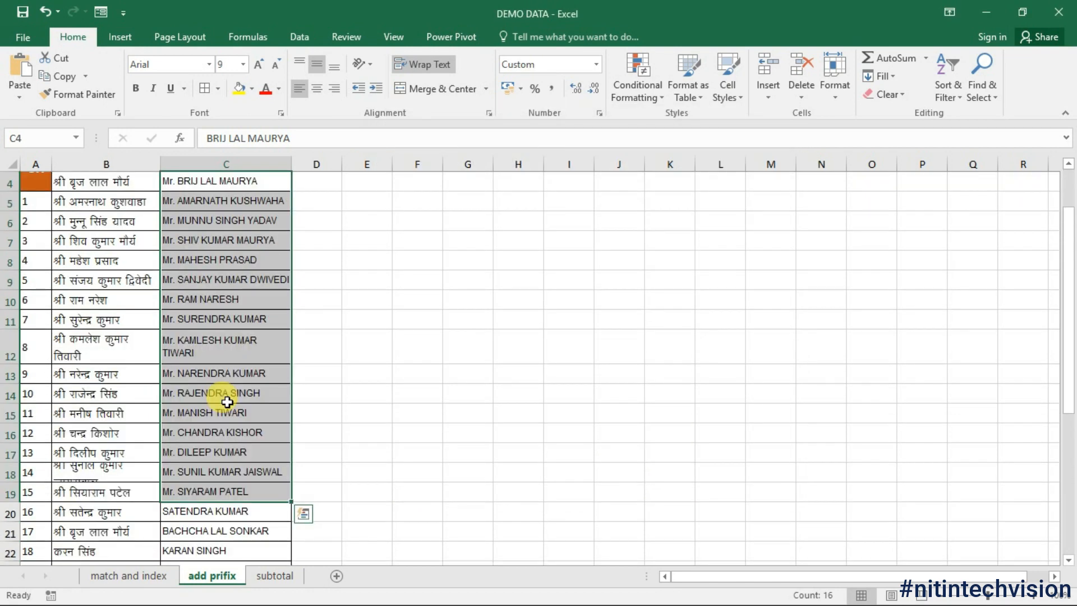
Step: Enter a sample 10-digit mobile number into cell E5
{"action": "scroll", "coordinate": [325, 393], "scroll_direction": "up", "scroll_amount": 1}
{"action": "left_click", "coordinate": [368, 261]}
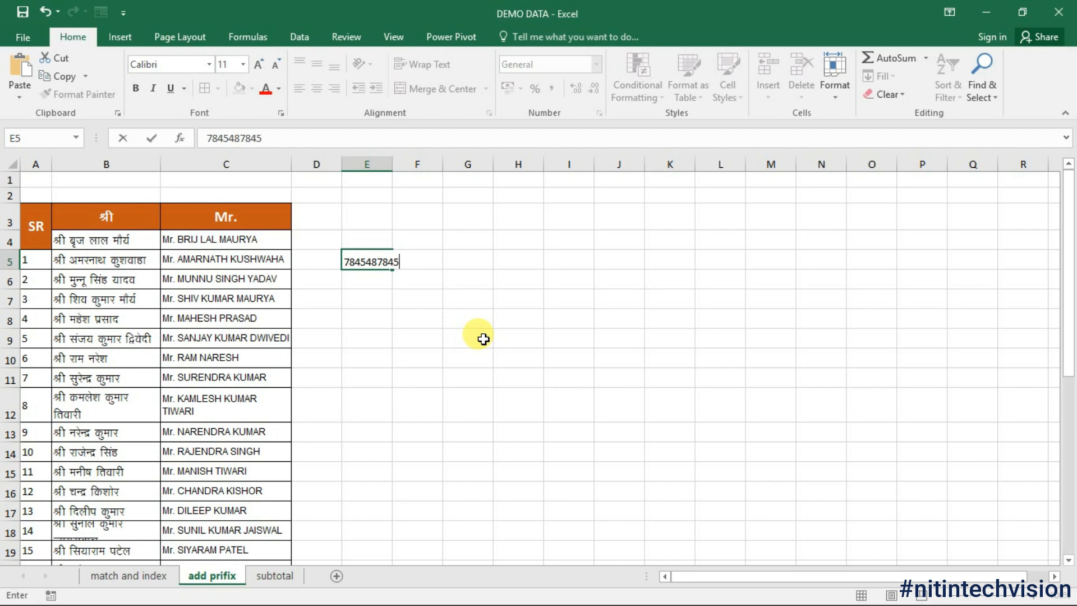
{"action": "key", "text": "ctrl+Return"}
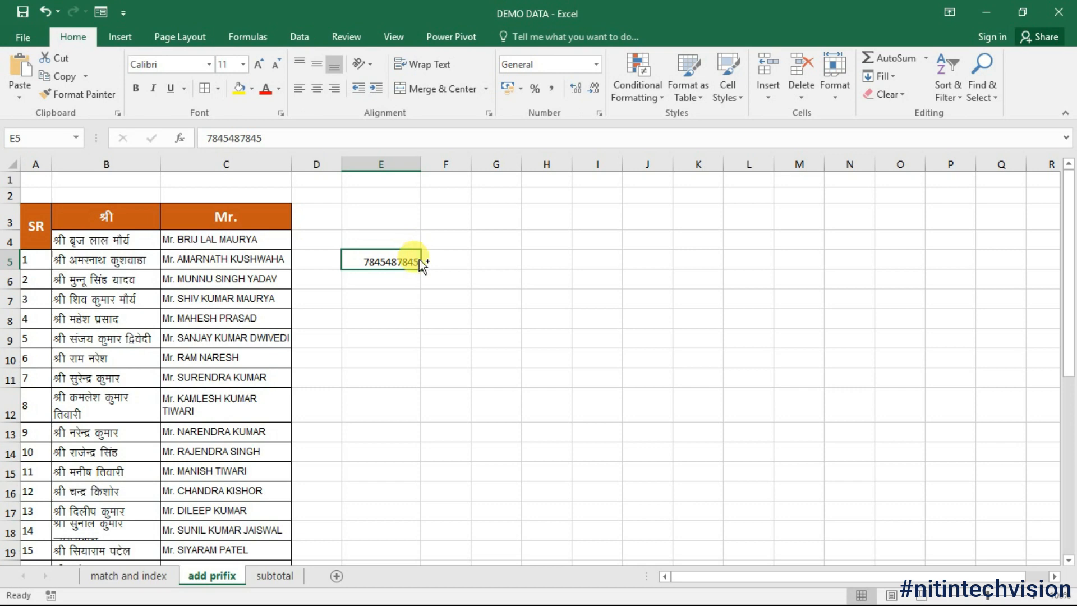
Step: Give E5 the custom format "+91" # to show a +91 prefix, then undo it
{"action": "key", "text": "ctrl+1"}
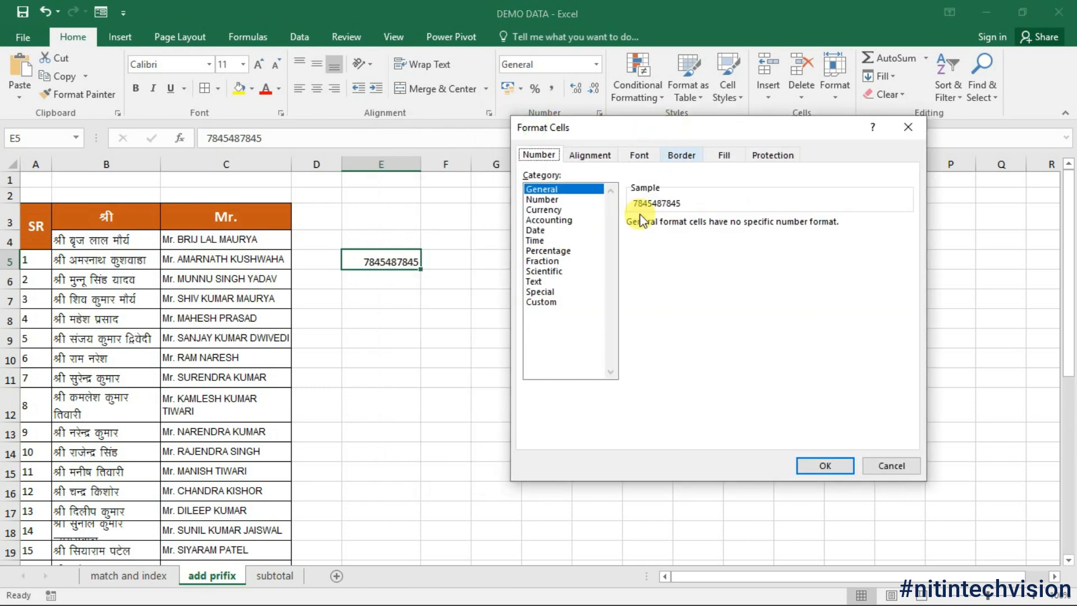
{"action": "left_click", "coordinate": [555, 302]}
{"action": "left_click", "coordinate": [673, 230]}
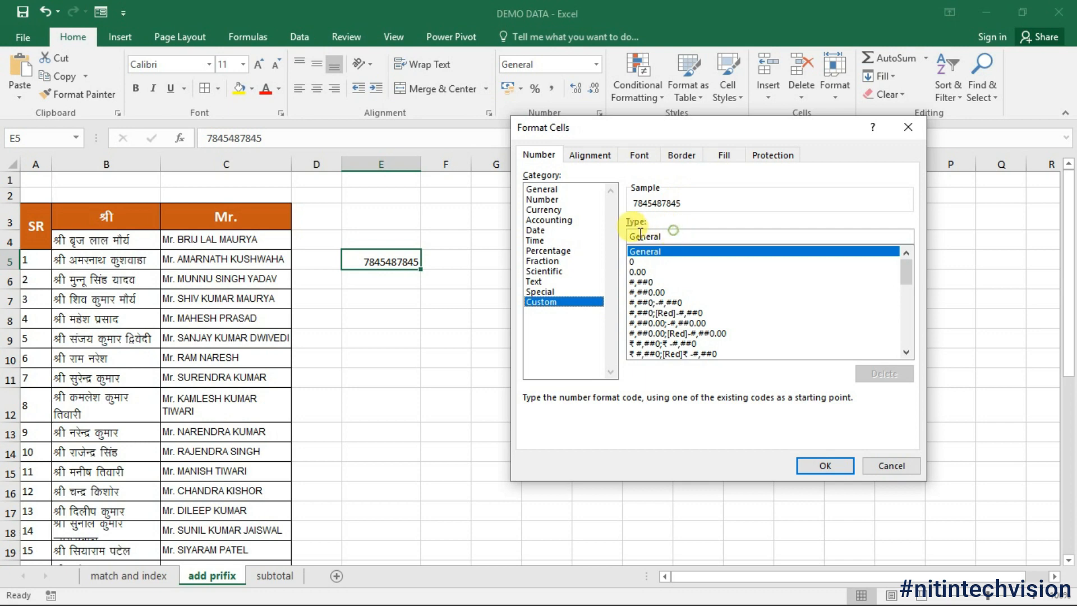
{"action": "double_click", "coordinate": [620, 237]}
{"action": "key", "text": "BackSpace"}
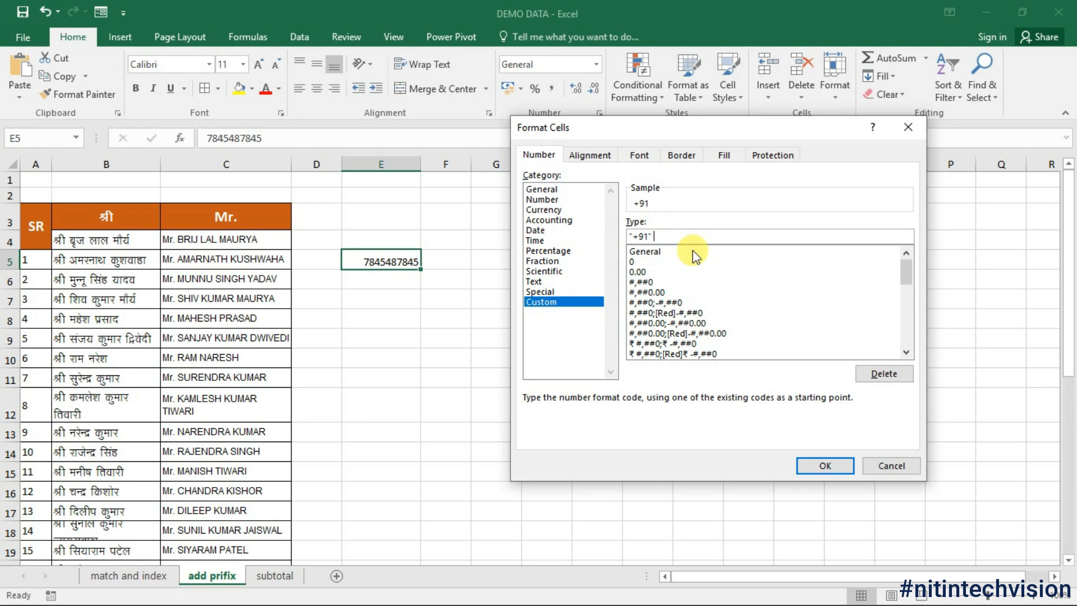
{"action": "type", "text": "#"}
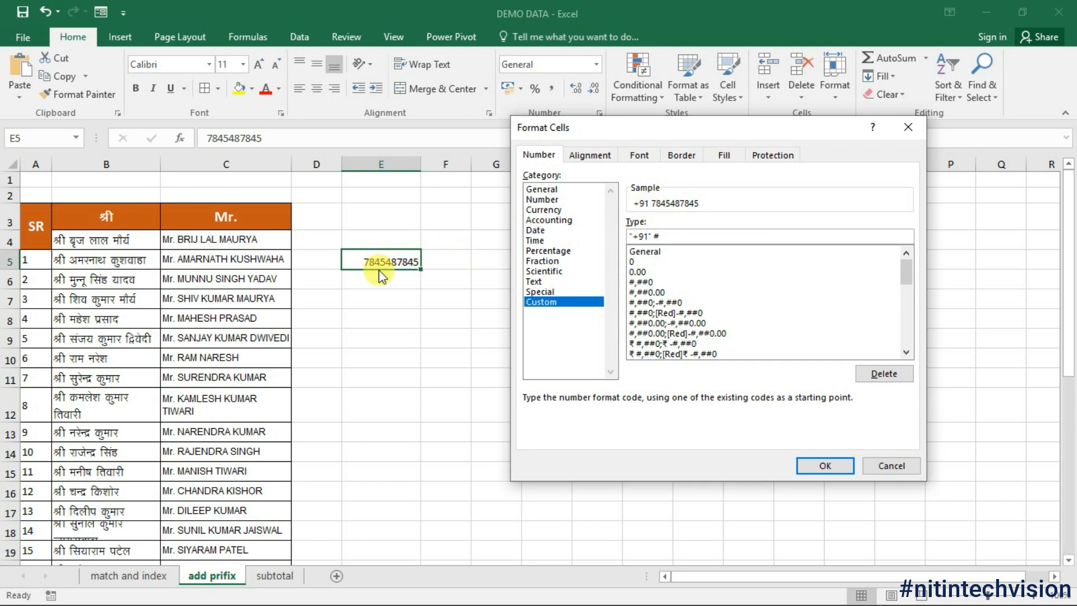
{"action": "left_click", "coordinate": [829, 463]}
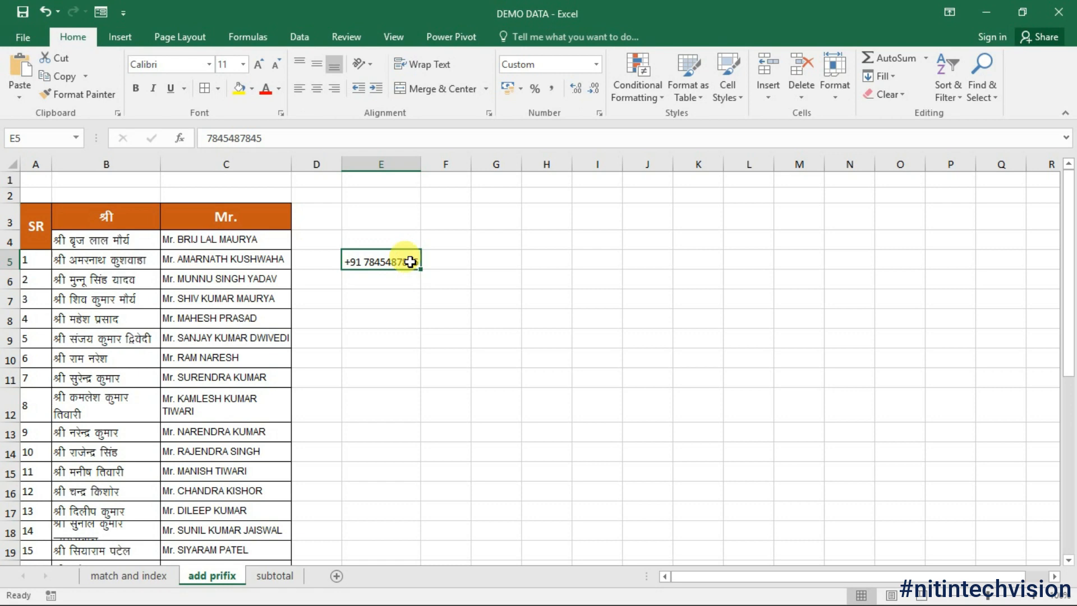
{"action": "key", "text": "ctrl+z"}
{"action": "key", "text": "ctrl+1"}
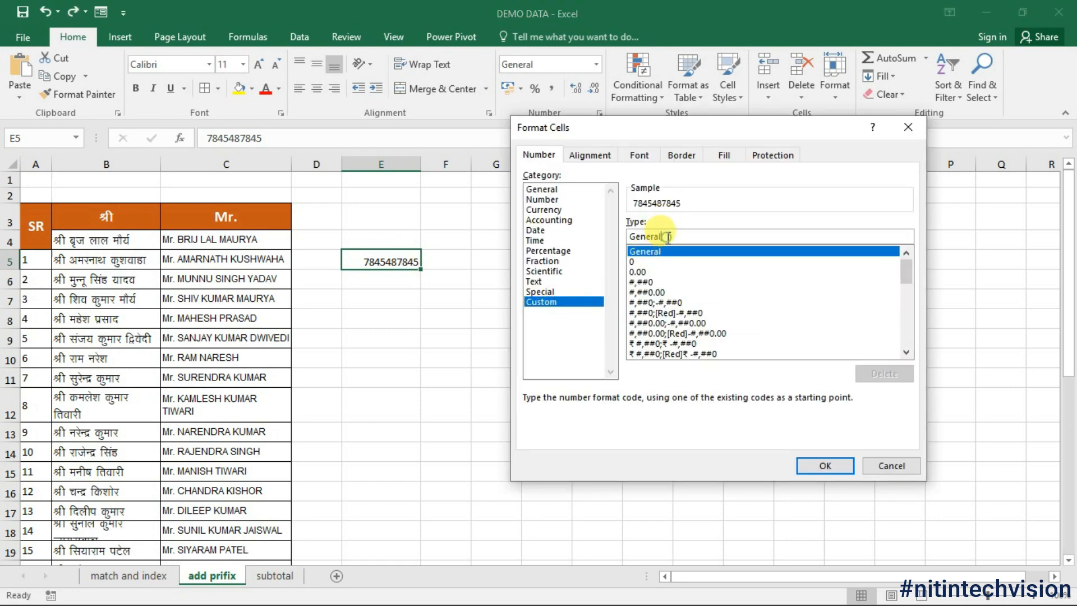
{"action": "left_click_drag", "start_coordinate": [665, 236], "coordinate": [617, 242]}
{"action": "key", "text": "BackSpace"}
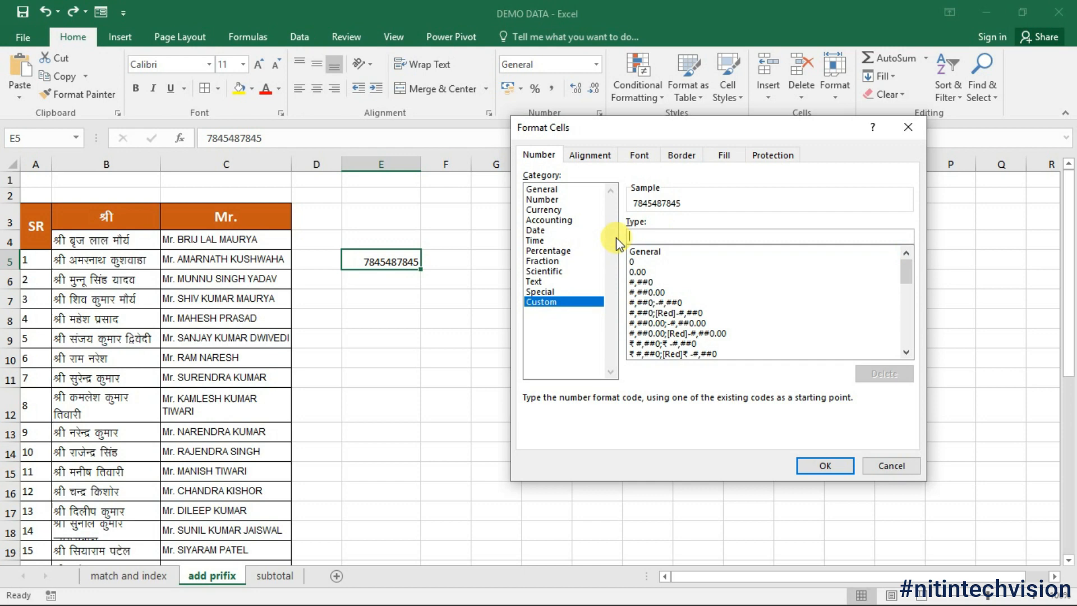
{"action": "type", "text": "#"}
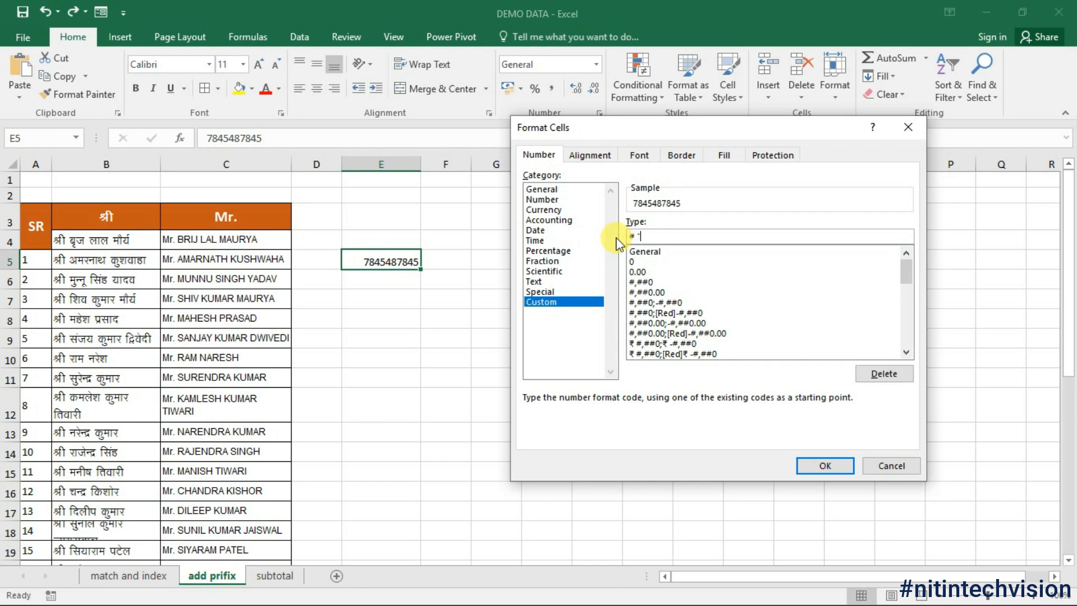
{"action": "type", "text": " \"mob.\""}
{"action": "key", "text": "Return"}
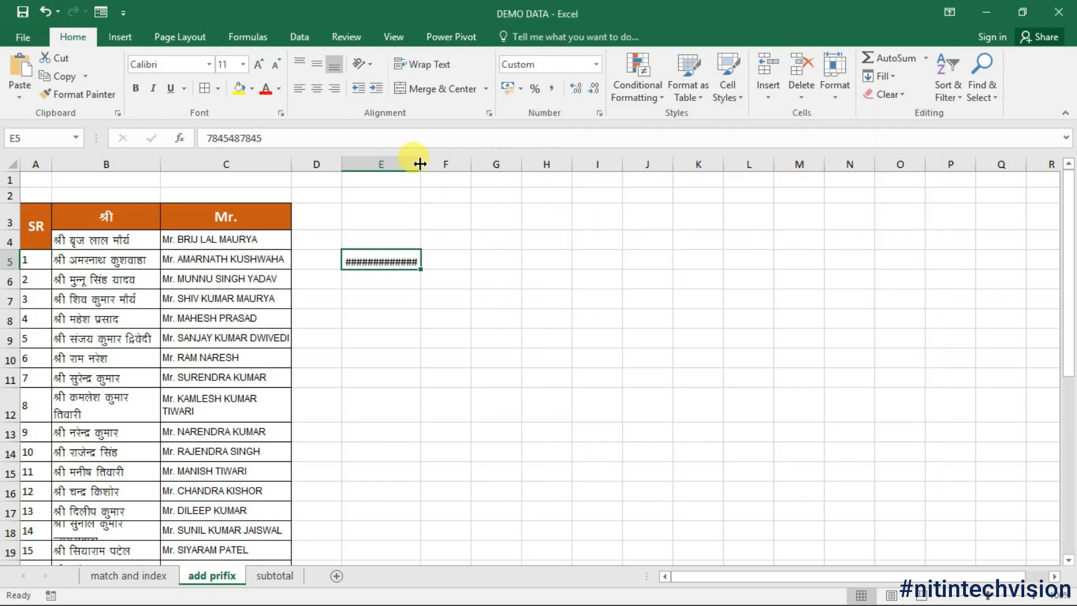
{"action": "left_click_drag", "start_coordinate": [420, 164], "coordinate": [448, 163]}
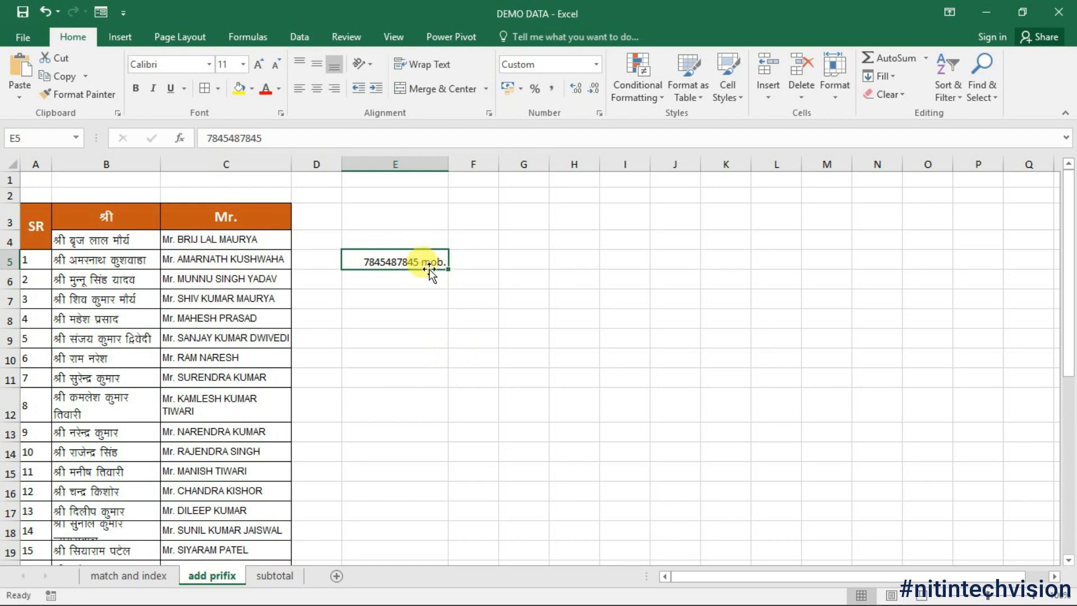
{"action": "key", "text": "Delete"}
{"action": "left_click", "coordinate": [414, 338]}
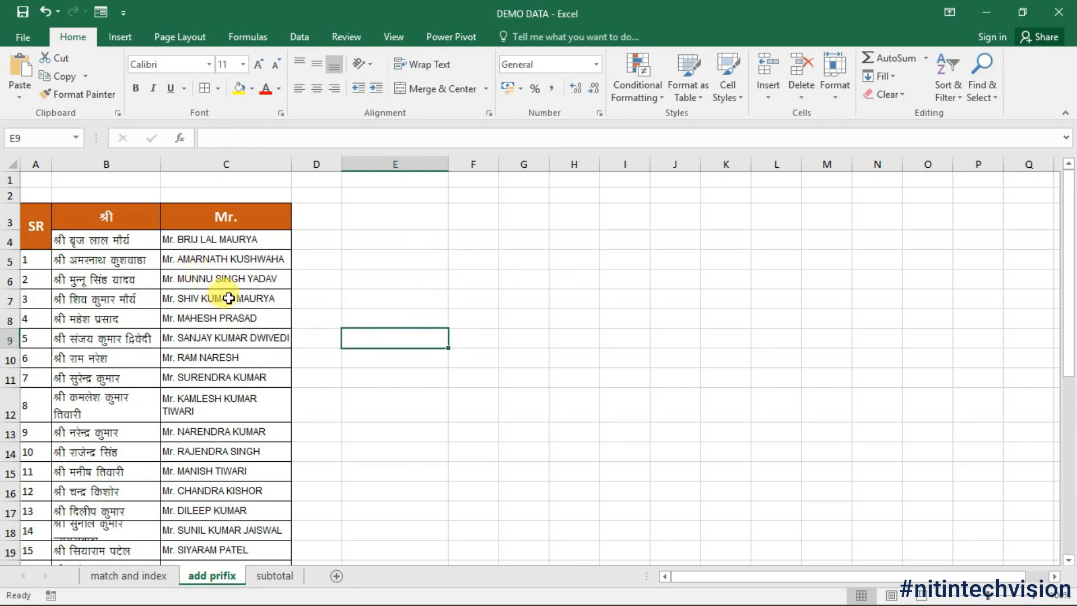
{"action": "left_click", "coordinate": [328, 302]}
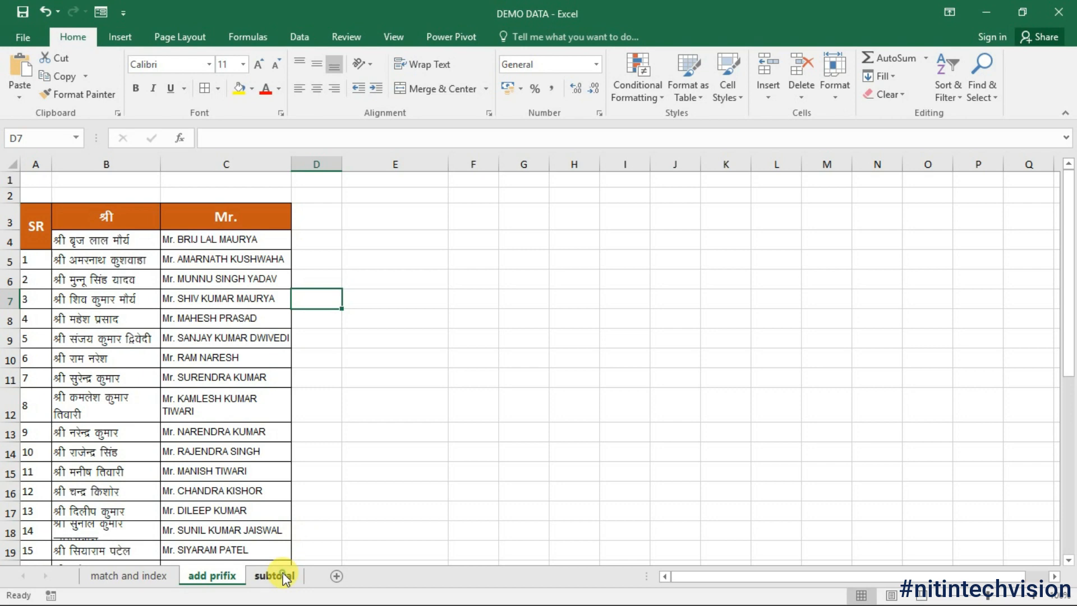
Step: On the subtotal sheet, enter a test =SUM(I4:I18) in cell L3
{"action": "left_click", "coordinate": [276, 576]}
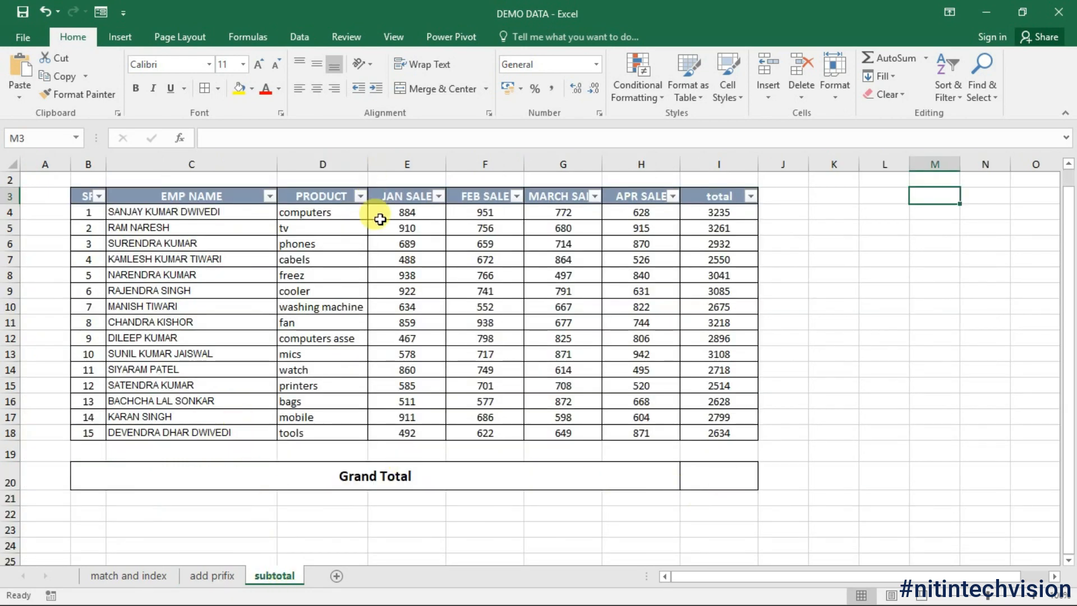
{"action": "left_click", "coordinate": [904, 338]}
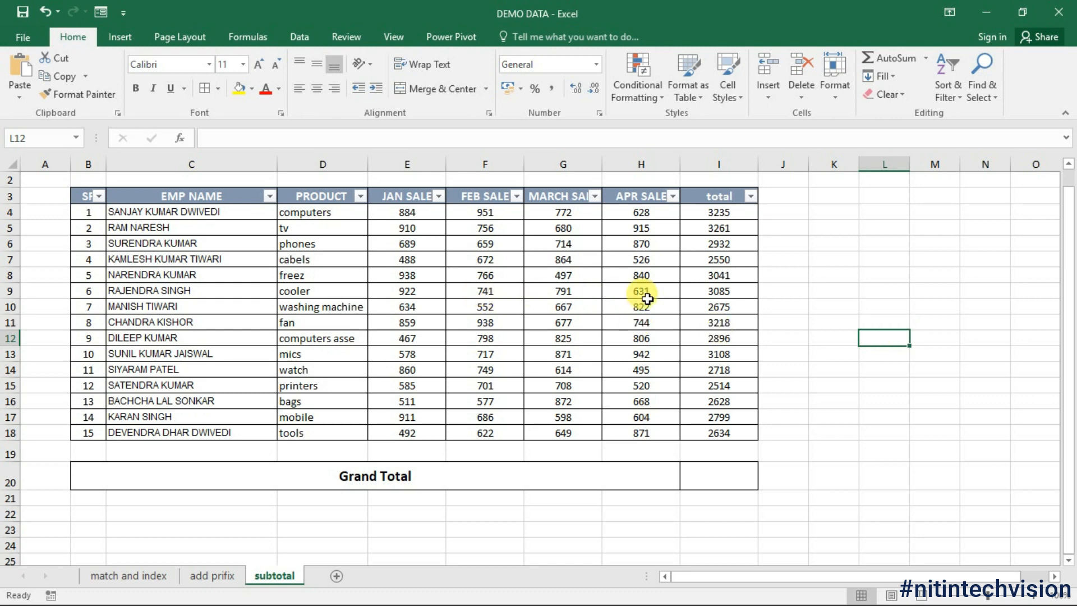
{"action": "left_click", "coordinate": [726, 479]}
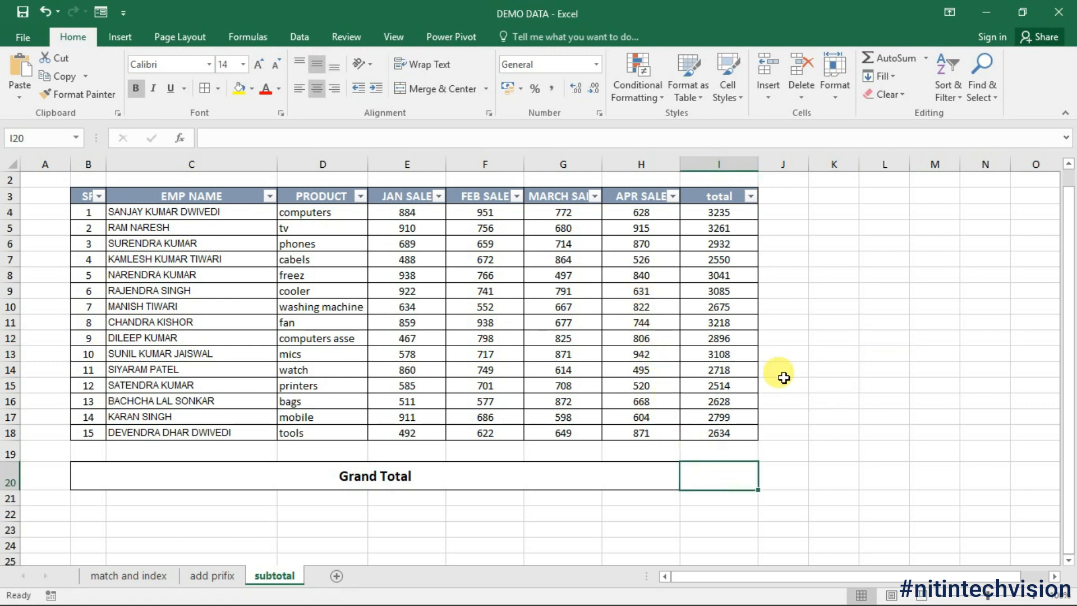
{"action": "left_click", "coordinate": [879, 199]}
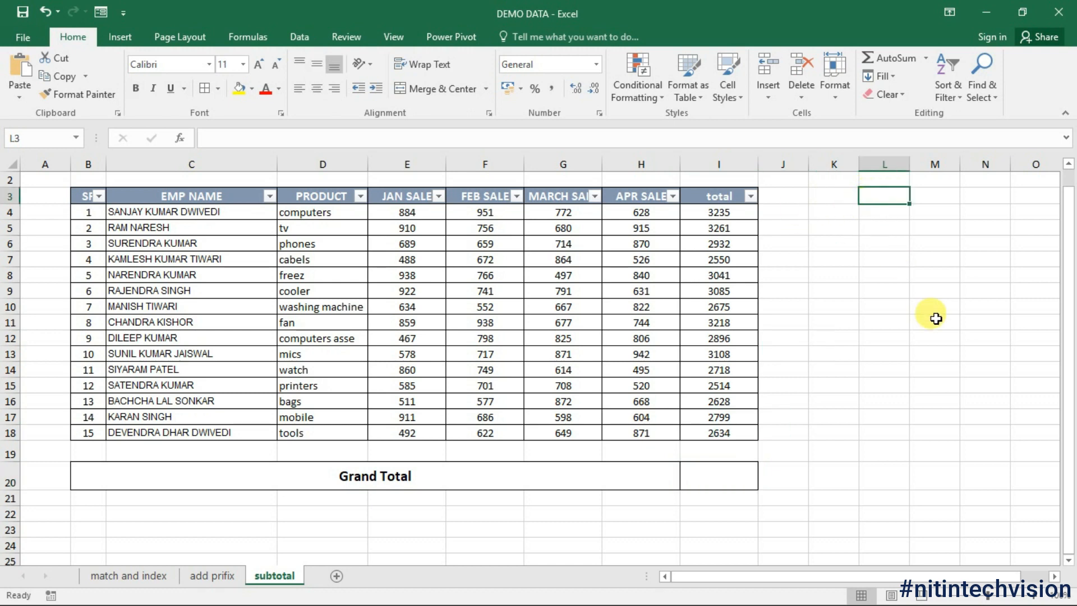
{"action": "type", "text": "=SUM("}
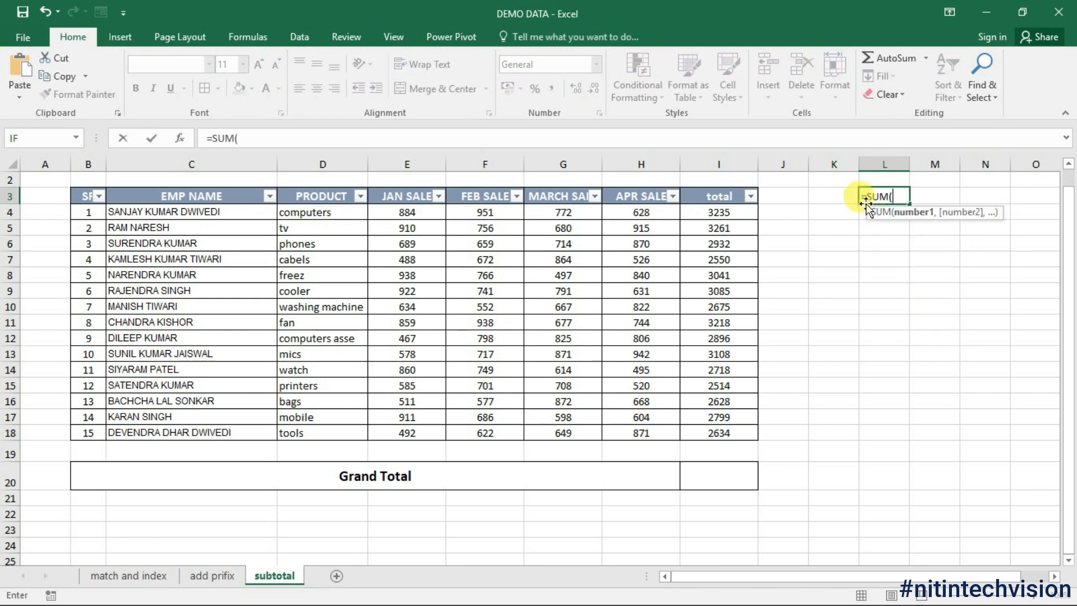
{"action": "left_click_drag", "start_coordinate": [720, 217], "coordinate": [734, 434]}
{"action": "key", "text": "Return"}
{"action": "left_click", "coordinate": [898, 198]}
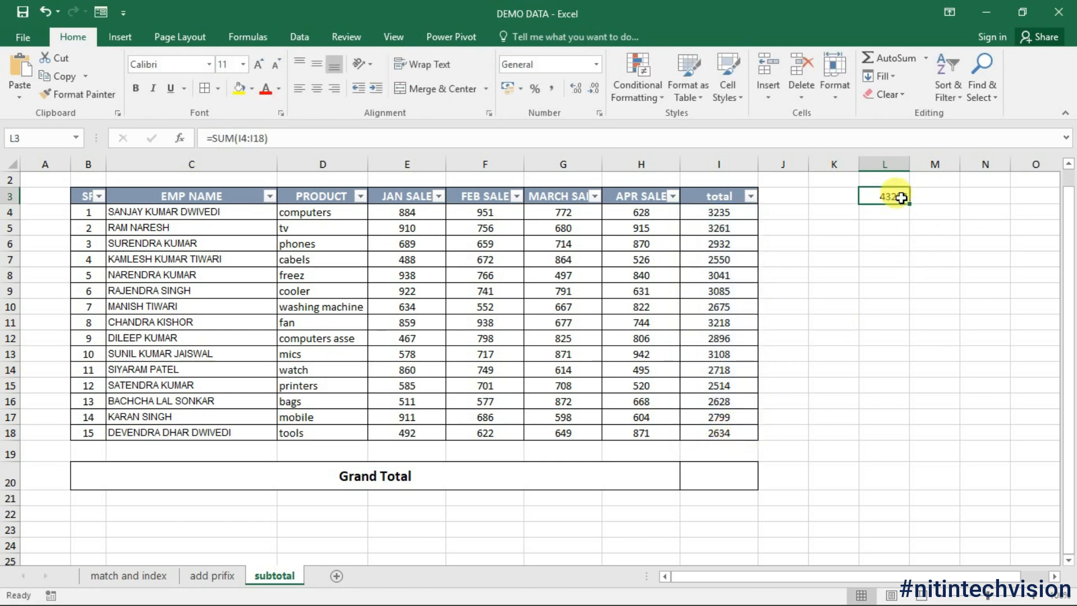
Step: Filter the EMP NAME column to show just one employee
{"action": "left_click", "coordinate": [270, 196]}
{"action": "left_click", "coordinate": [112, 348]}
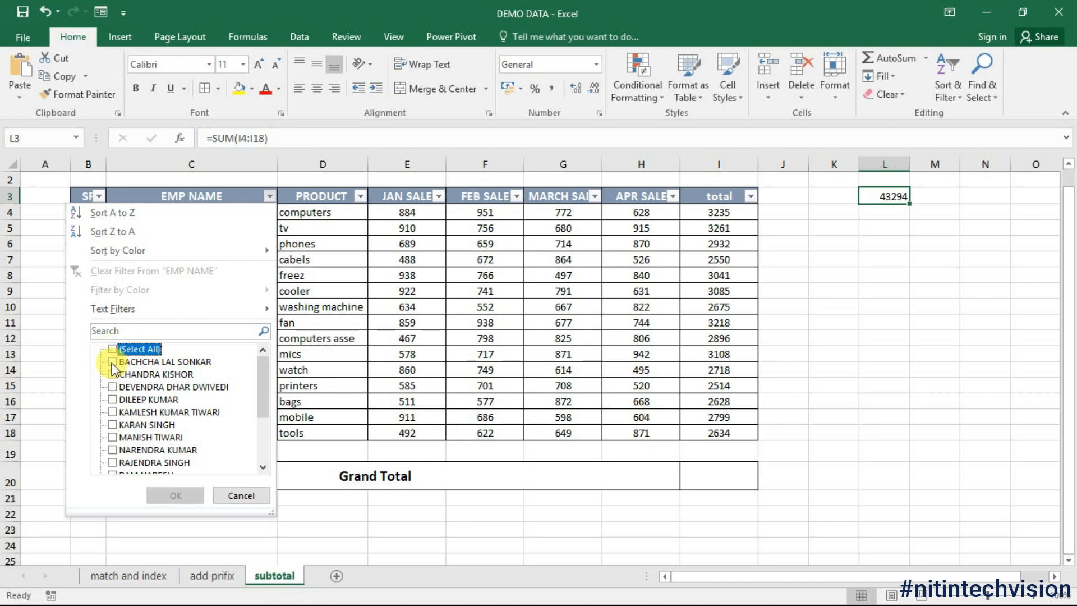
{"action": "left_click", "coordinate": [112, 362]}
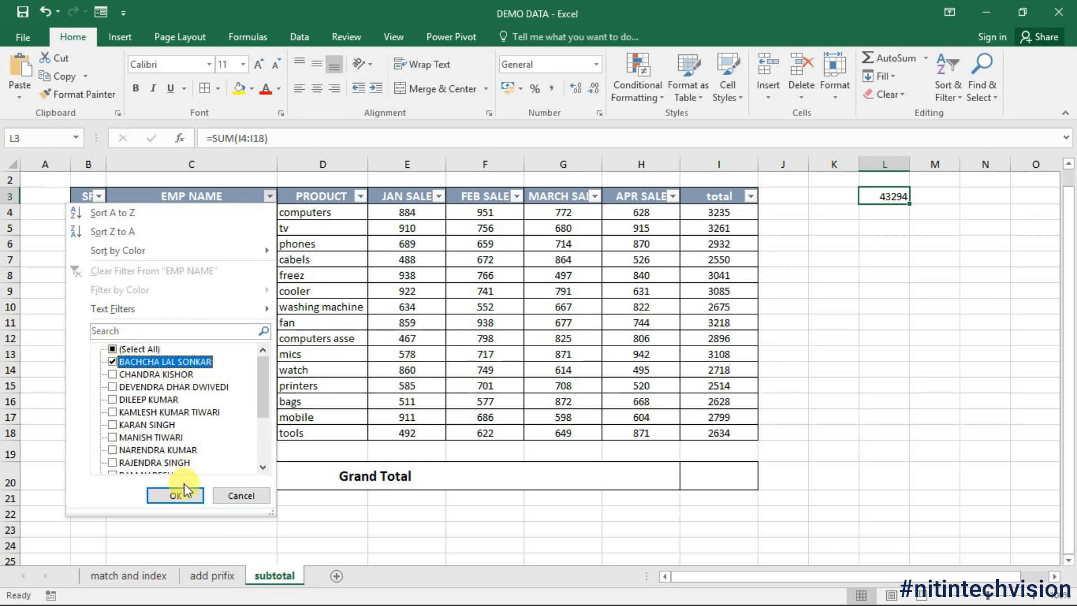
{"action": "left_click", "coordinate": [186, 499]}
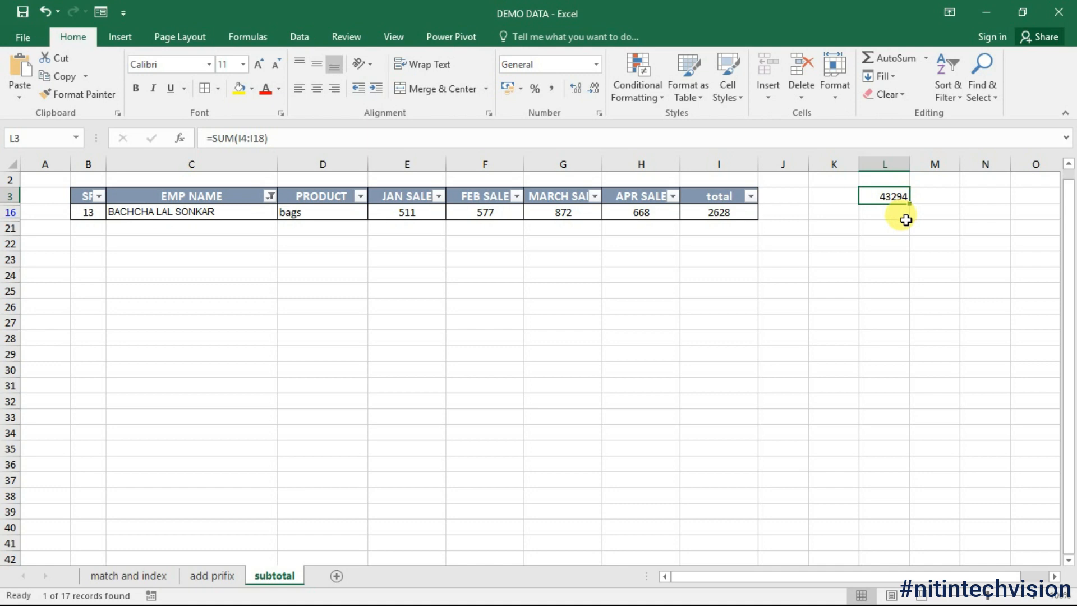
Step: Delete the L3 test sum and restore all names in the EMP NAME filter
{"action": "key", "text": "Delete"}
{"action": "left_click", "coordinate": [271, 196]}
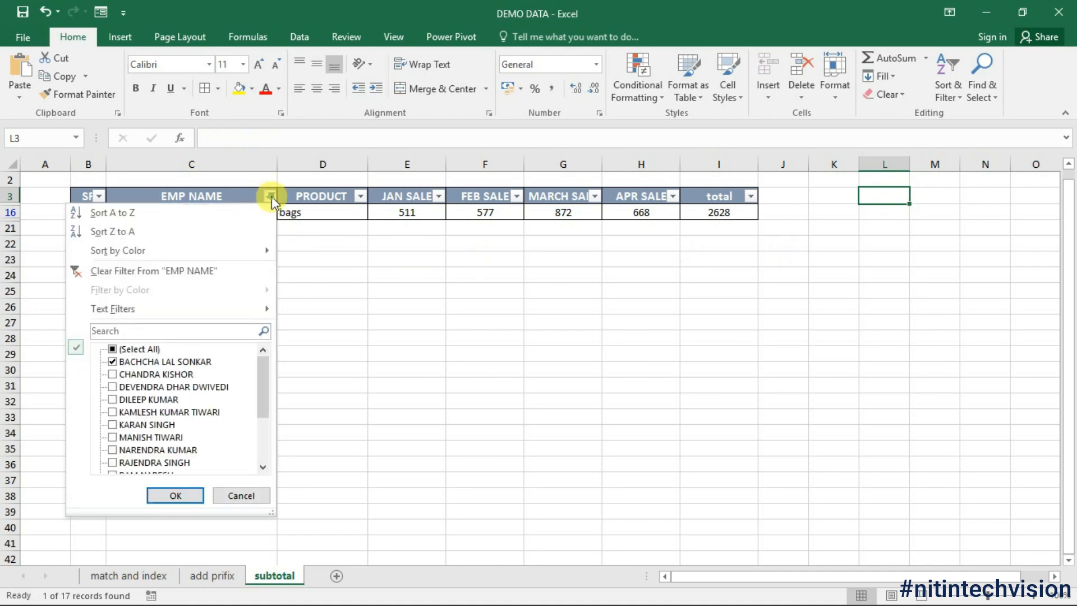
{"action": "left_click", "coordinate": [135, 349]}
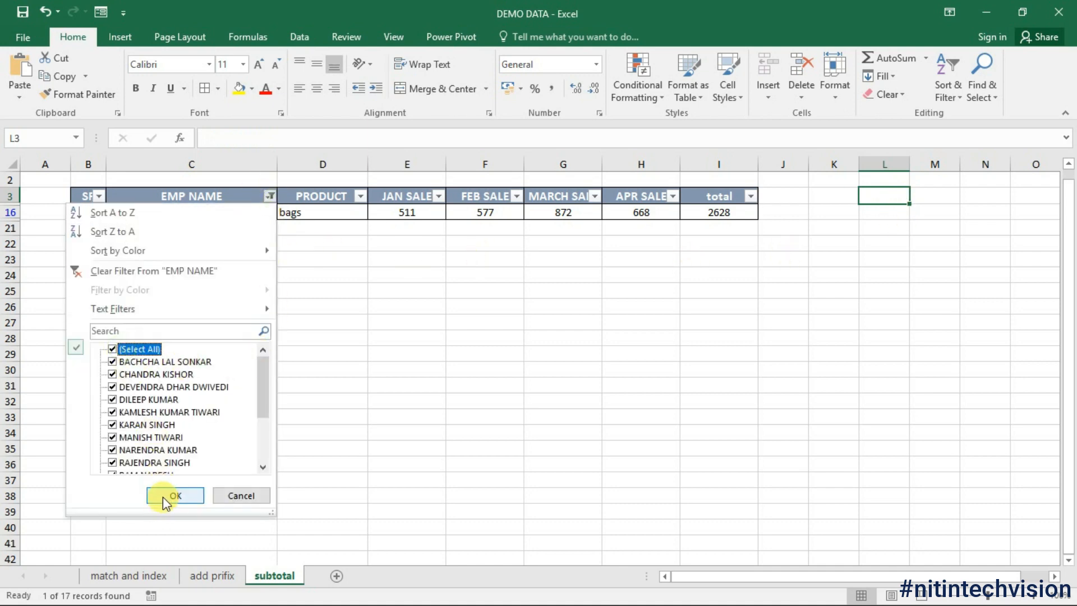
{"action": "left_click", "coordinate": [167, 496]}
{"action": "left_click", "coordinate": [724, 475]}
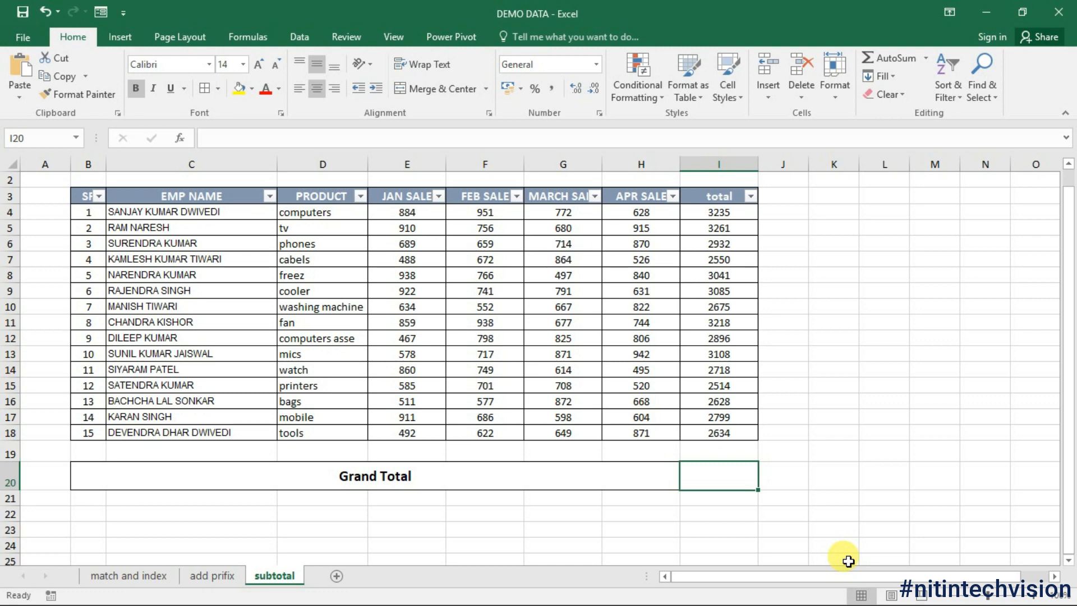
Step: Enter =SUBTOTAL(9,I4:I18) in I20 so the Grand Total shows 43294
{"action": "type", "text": "="}
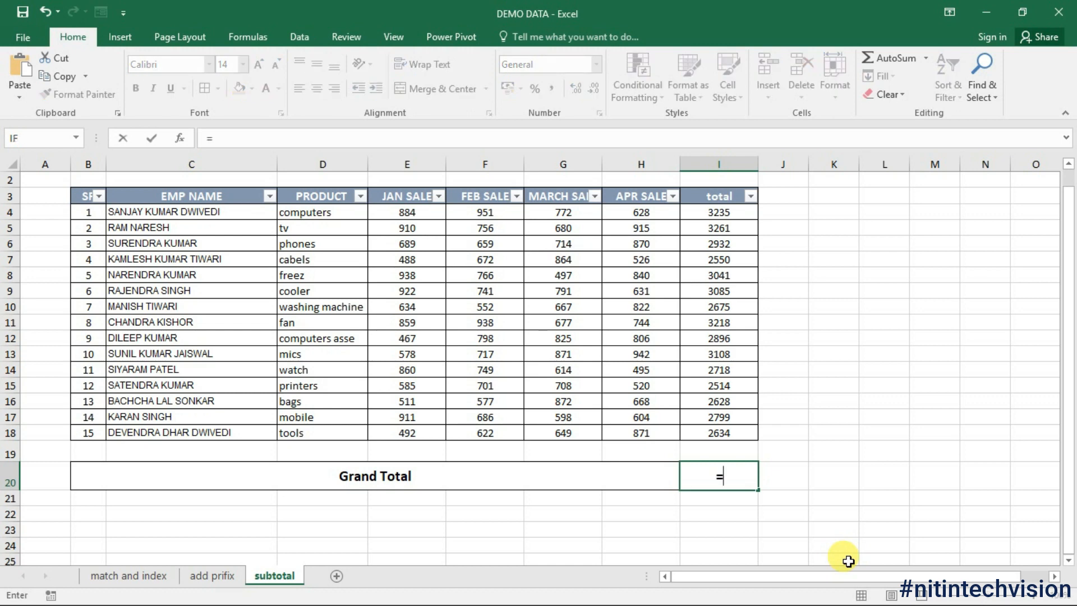
{"action": "type", "text": "sub"}
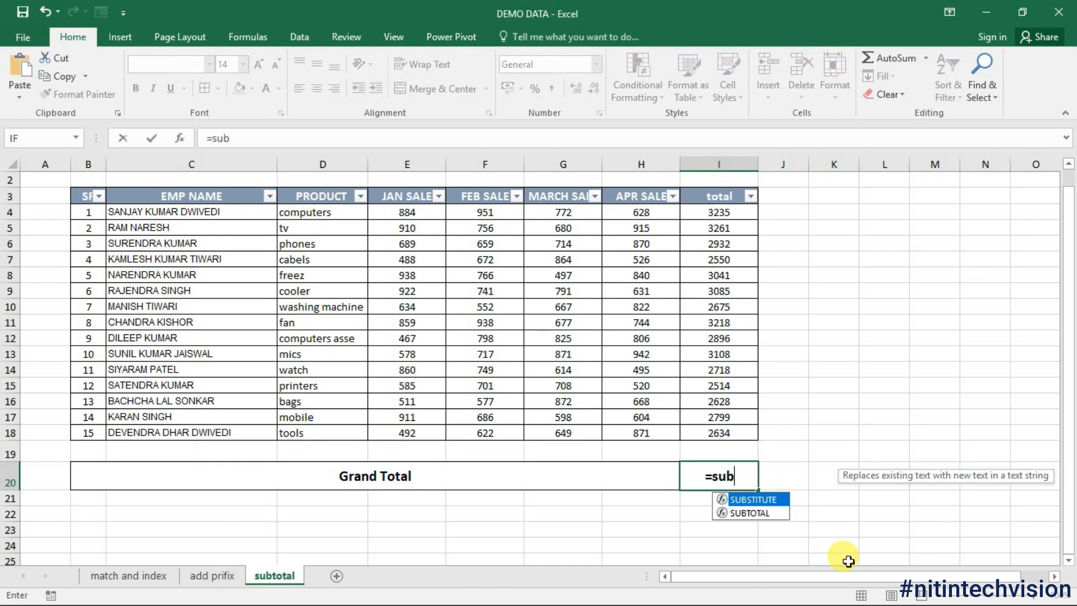
{"action": "type", "text": "to"}
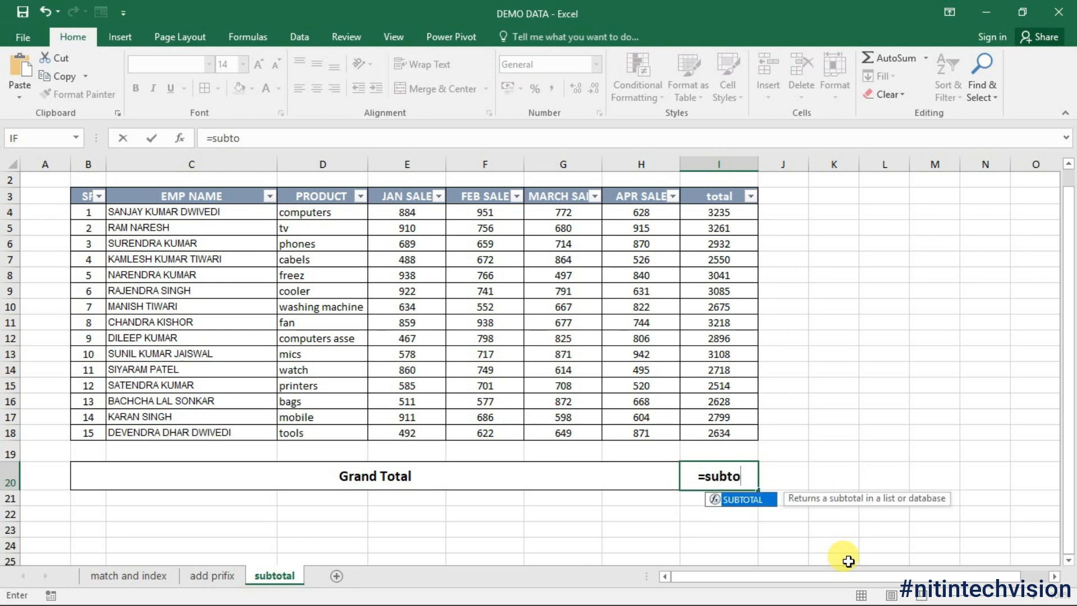
{"action": "key", "text": "Tab"}
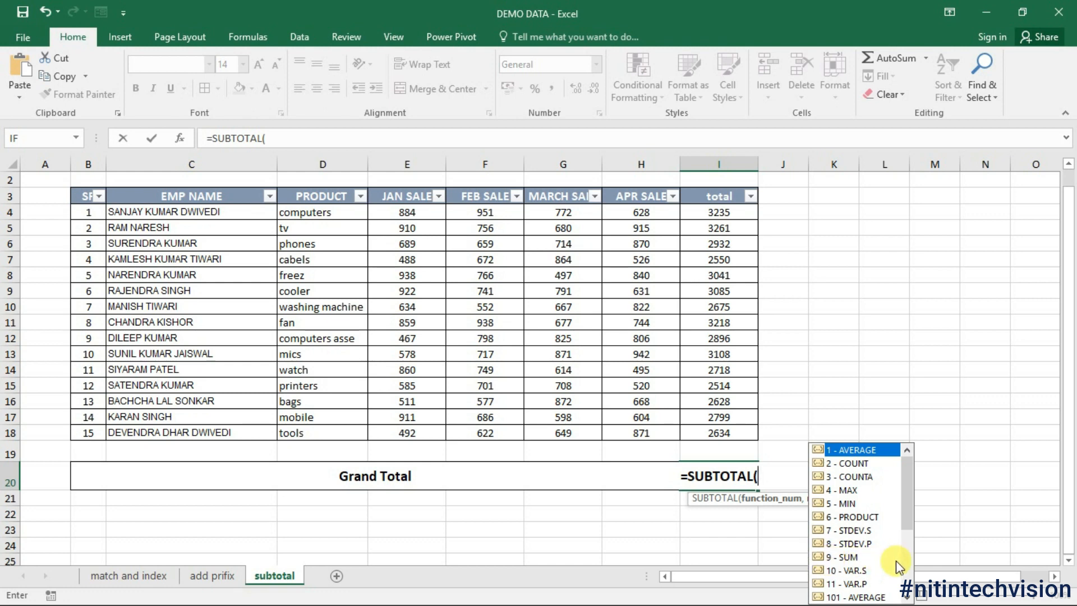
{"action": "type", "text": "9"}
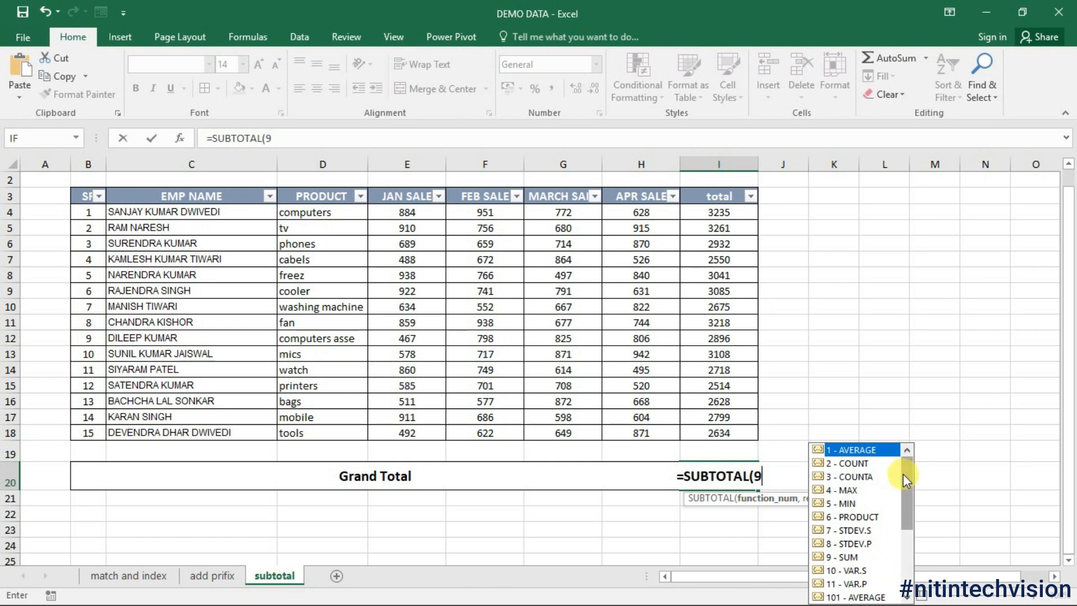
{"action": "scroll", "coordinate": [908, 492], "scroll_direction": "down", "scroll_amount": 4}
{"action": "scroll", "coordinate": [907, 490], "scroll_direction": "up", "scroll_amount": 4}
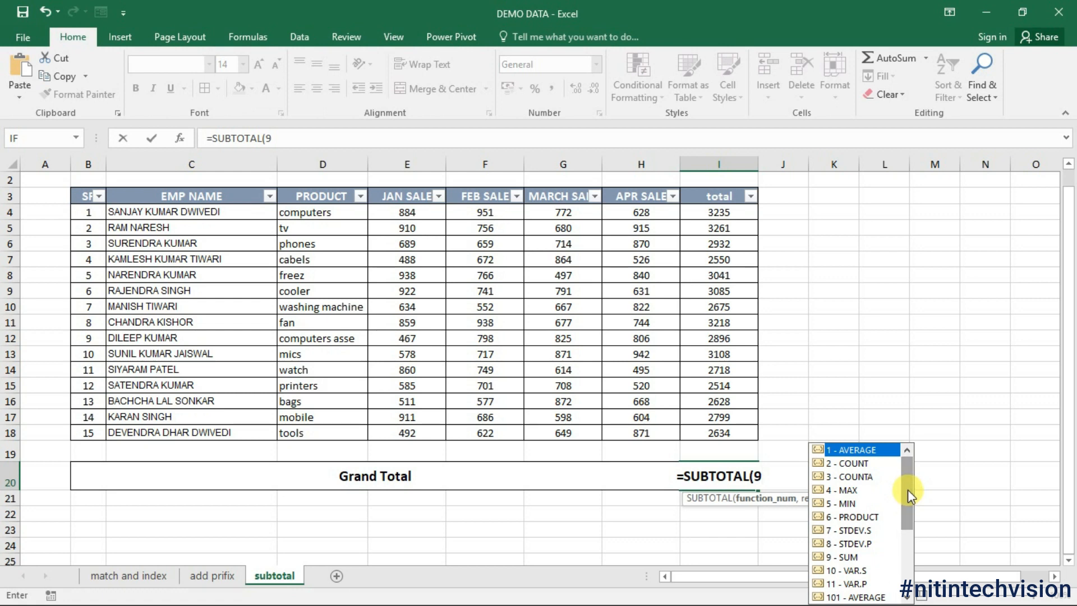
{"action": "type", "text": ","}
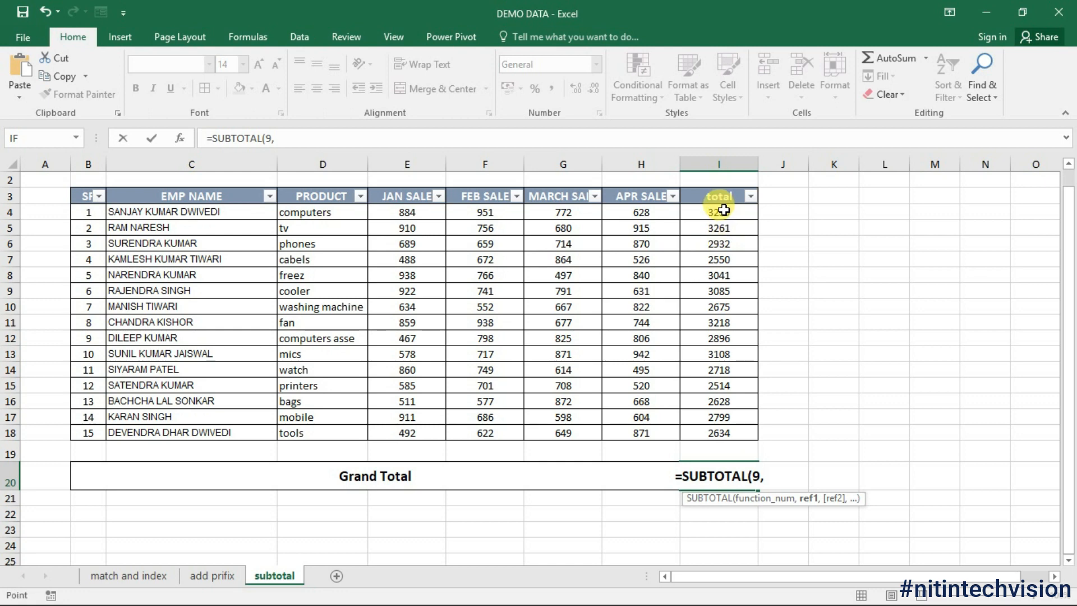
{"action": "left_click_drag", "start_coordinate": [722, 212], "coordinate": [722, 433]}
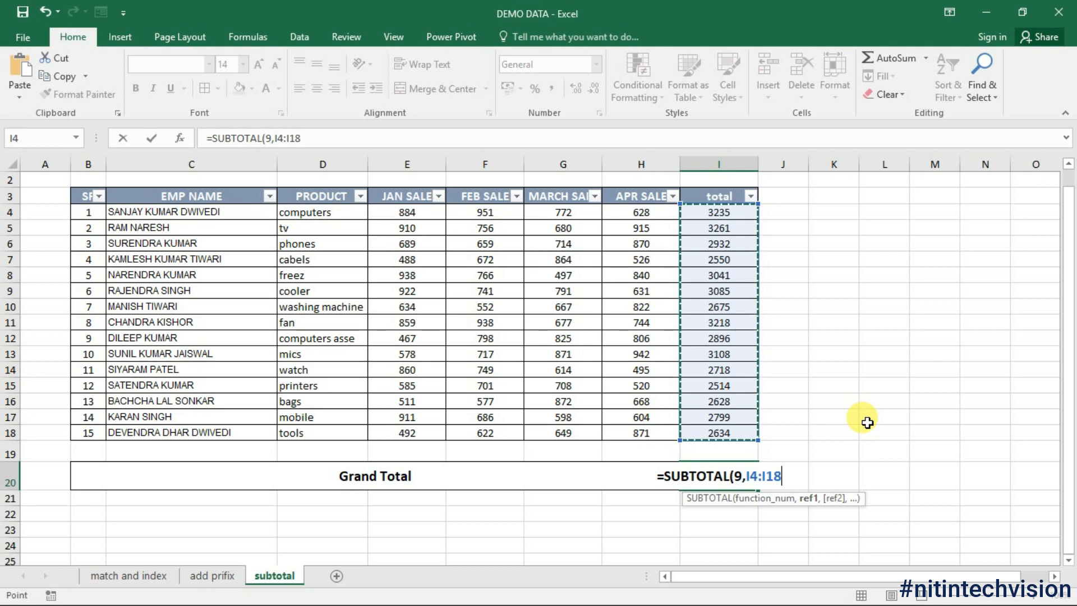
{"action": "key", "text": "Return"}
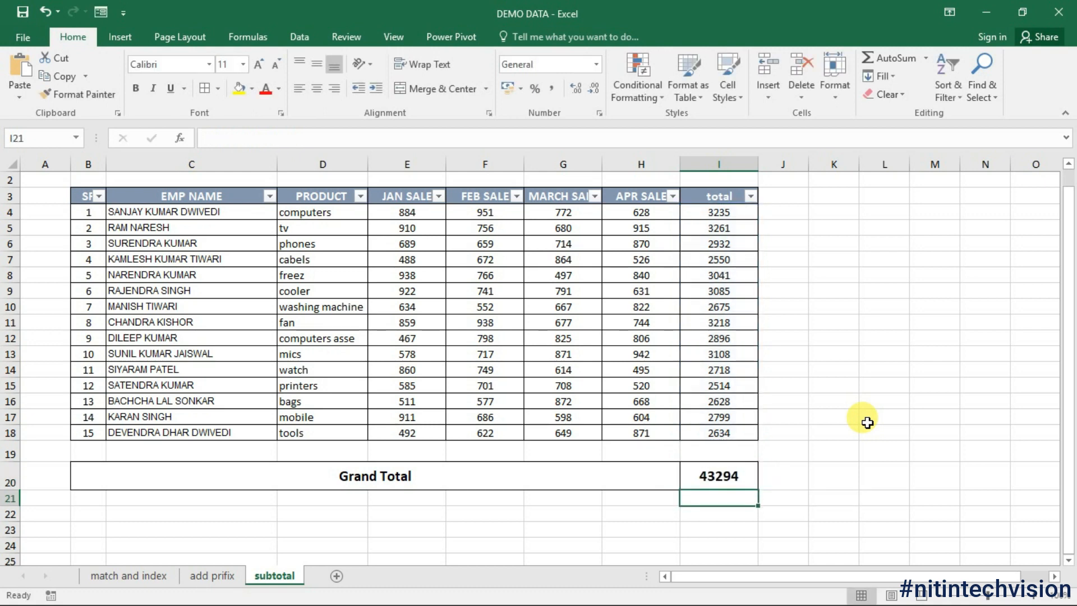
{"action": "left_click", "coordinate": [726, 477]}
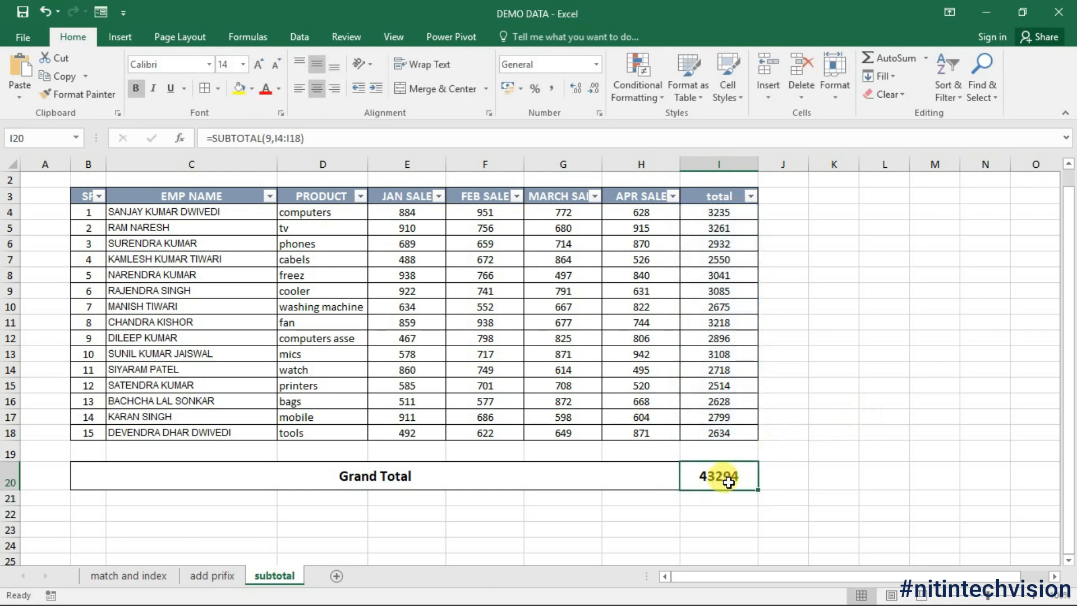
{"action": "left_click", "coordinate": [269, 196]}
{"action": "left_click", "coordinate": [112, 349]}
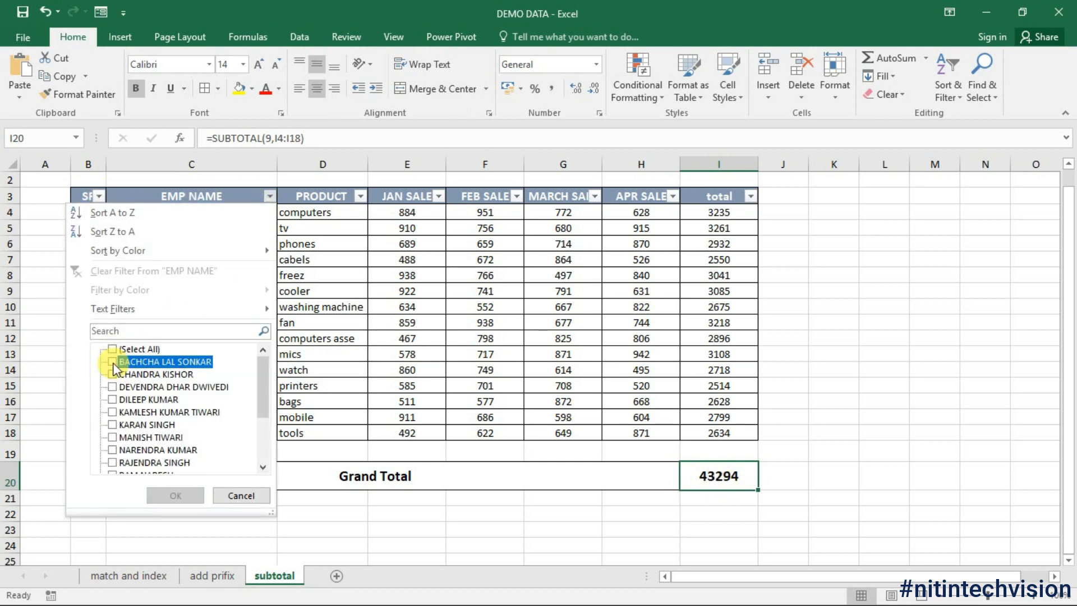
{"action": "left_click", "coordinate": [113, 362]}
{"action": "left_click", "coordinate": [113, 386]}
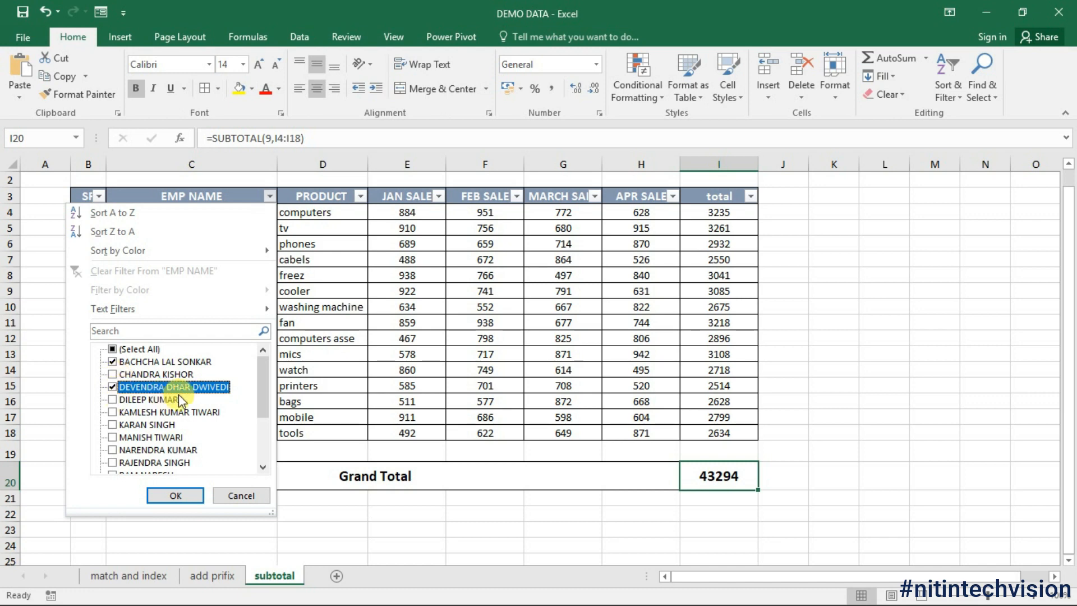
{"action": "left_click", "coordinate": [175, 495]}
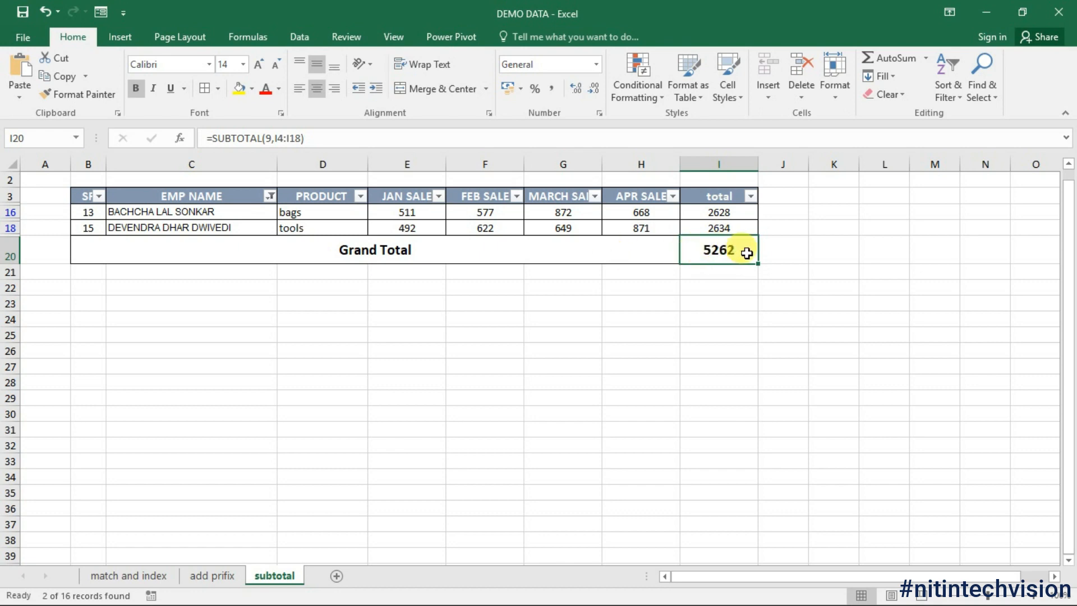
{"action": "left_click", "coordinate": [793, 254]}
{"action": "left_click", "coordinate": [712, 249]}
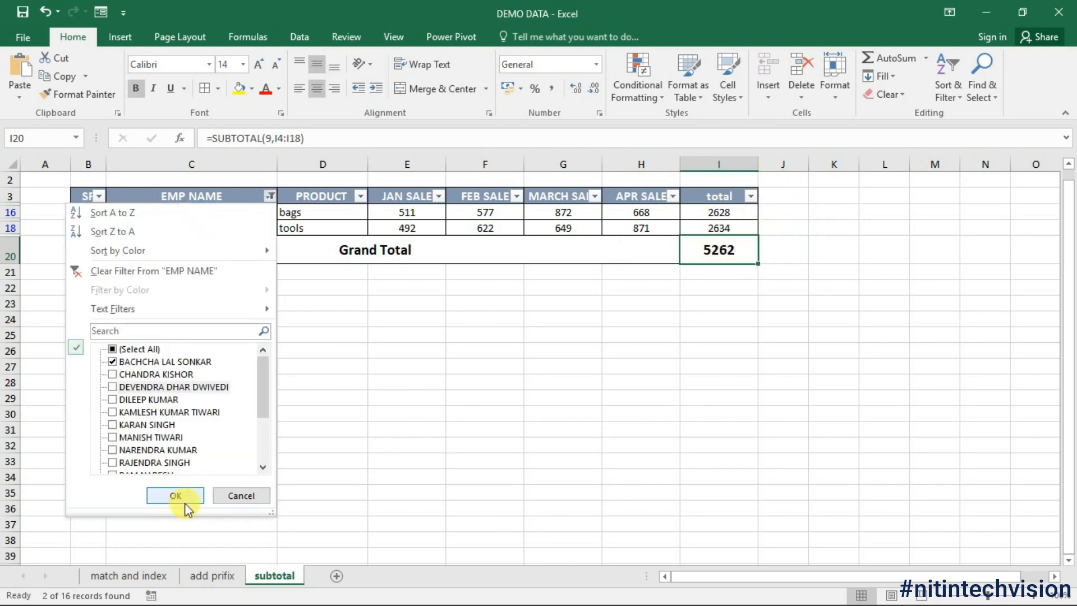
{"action": "left_click", "coordinate": [186, 503]}
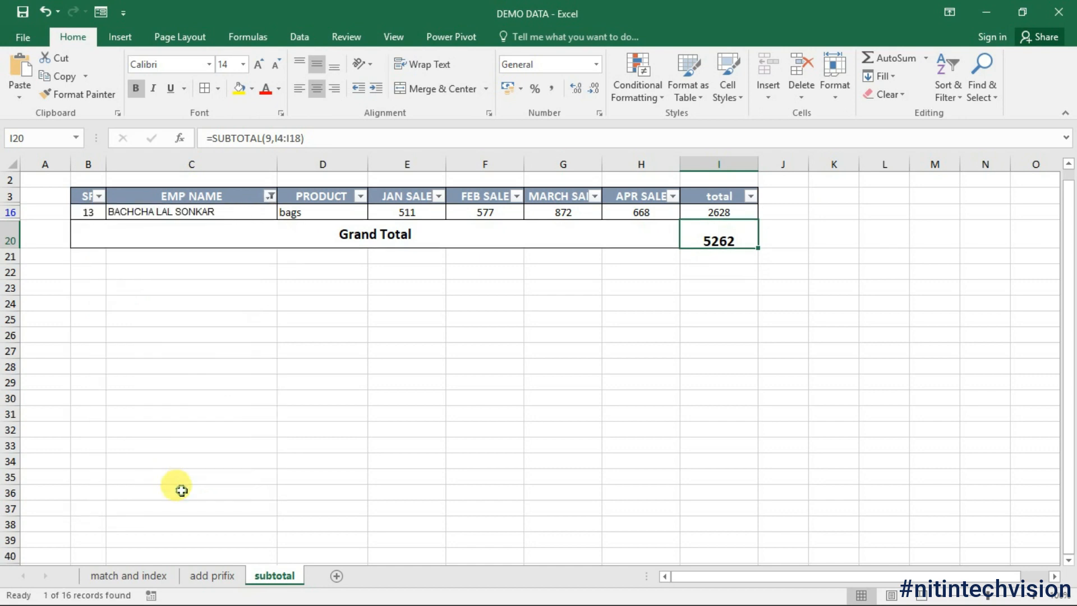
{"action": "left_click", "coordinate": [270, 196]}
{"action": "left_click", "coordinate": [112, 349]}
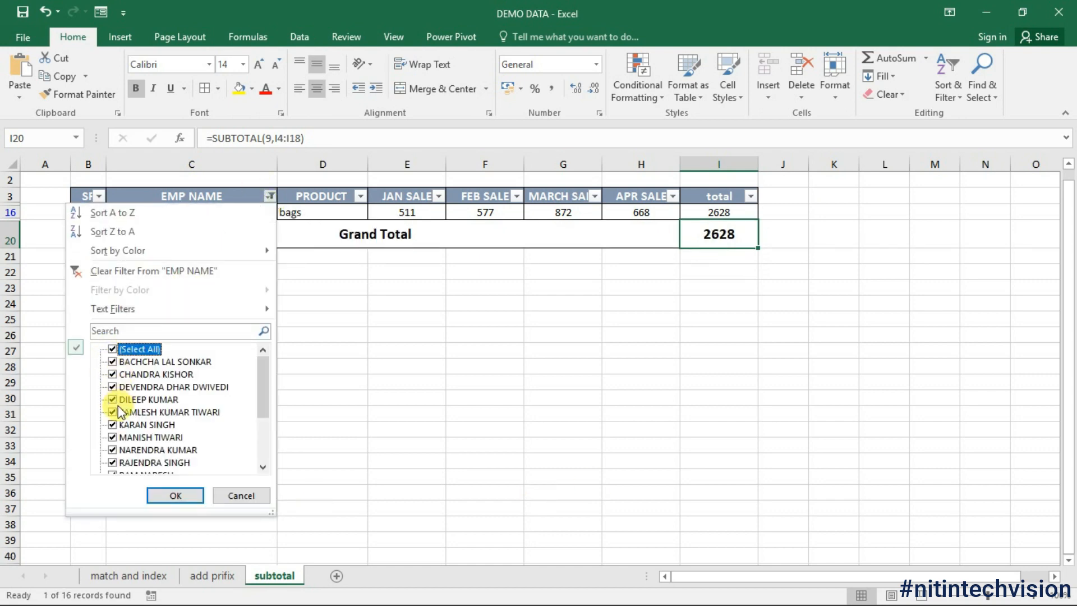
{"action": "left_click", "coordinate": [176, 495]}
{"action": "left_click", "coordinate": [905, 450]}
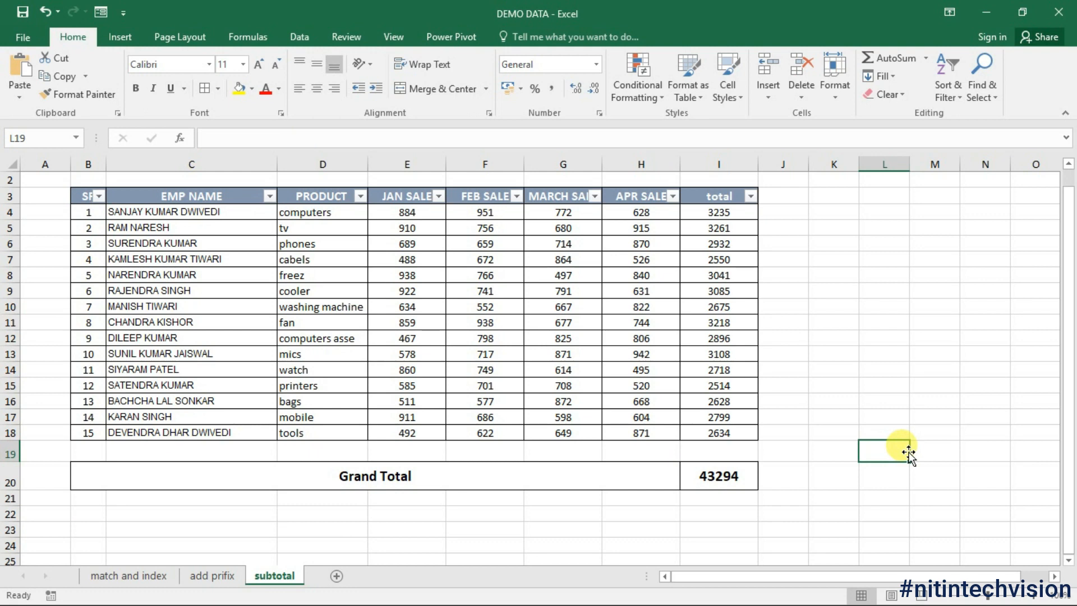